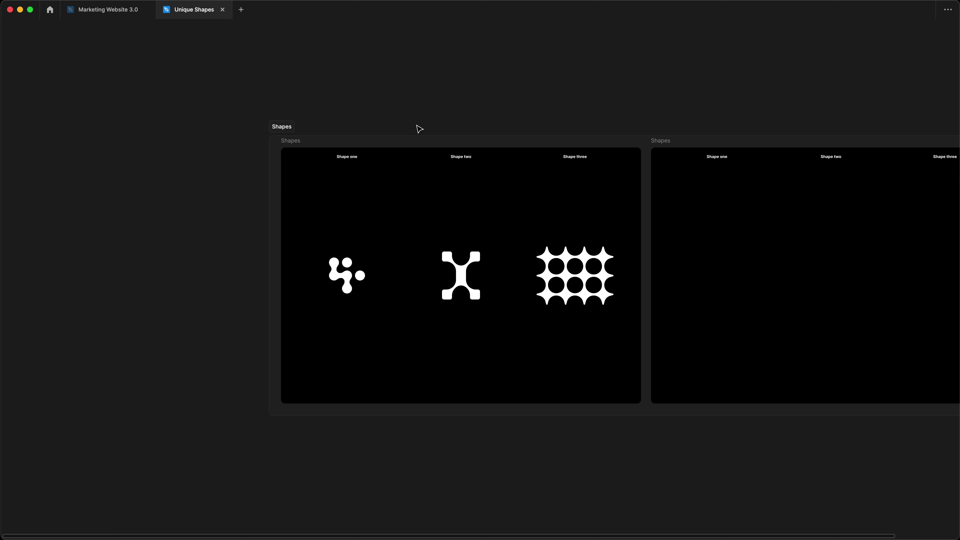
- Look over the three finished example shapes in the Shapes frame
key(super+equal)
click(211, 288)
click(271, 285)
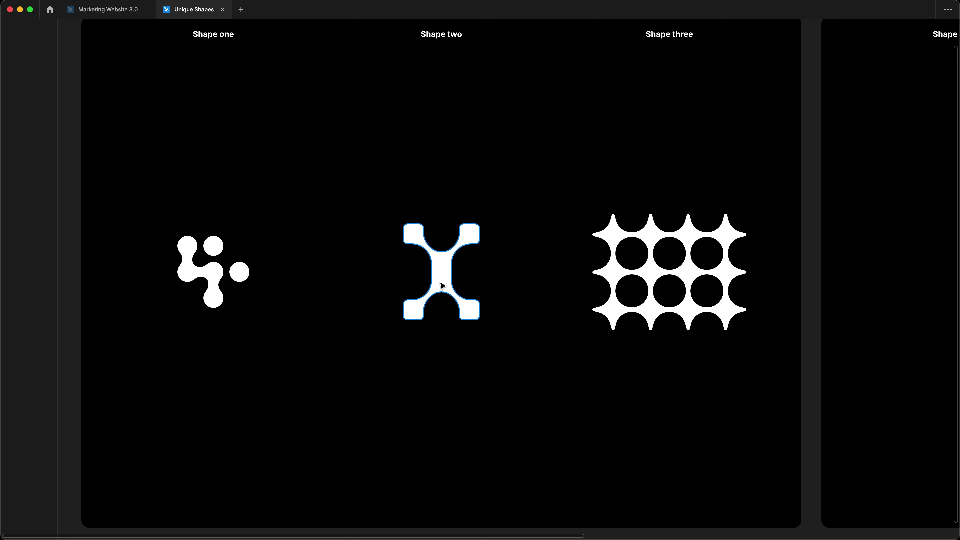
click(443, 286)
click(651, 273)
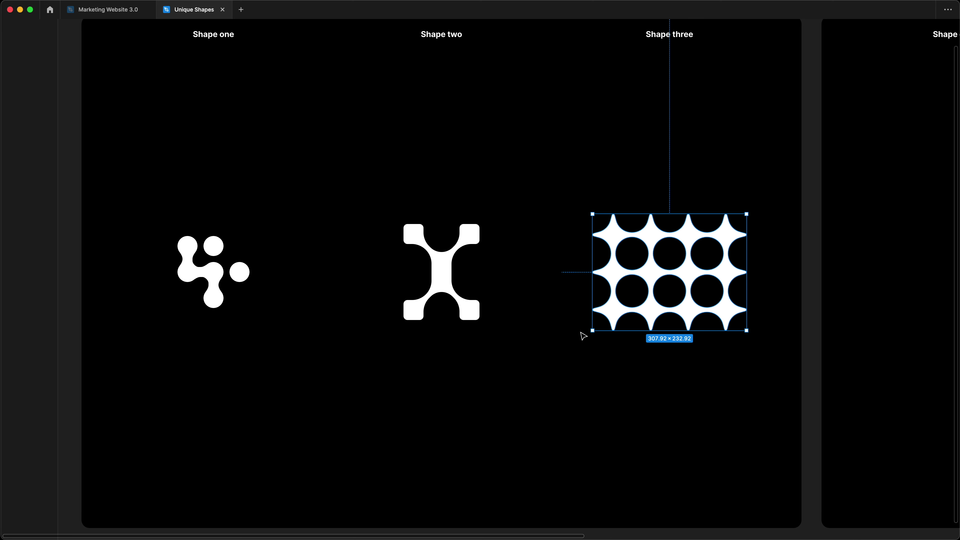
- Switch to the browser and view the embedded post about achieving the Figma shape joining effect
key(super+Tab)
click(294, 217)
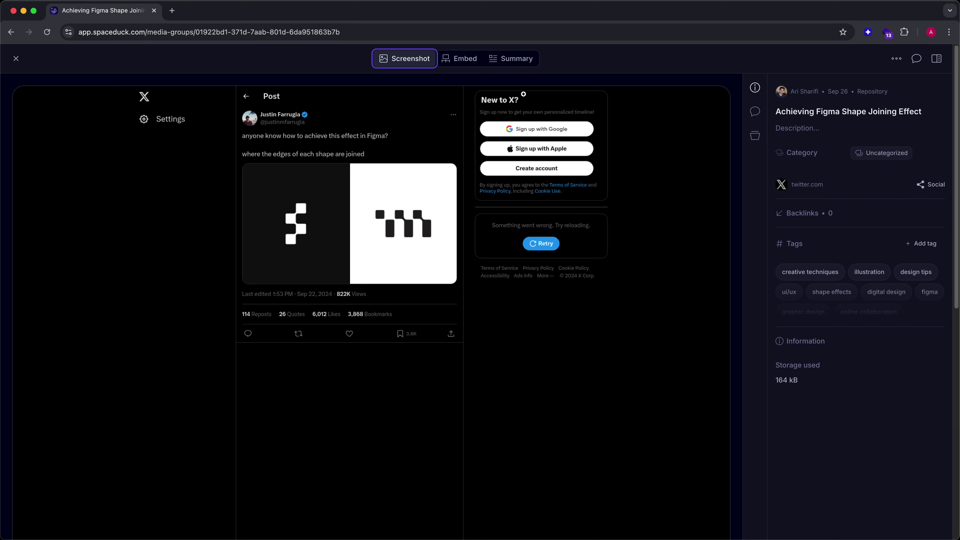
click(471, 66)
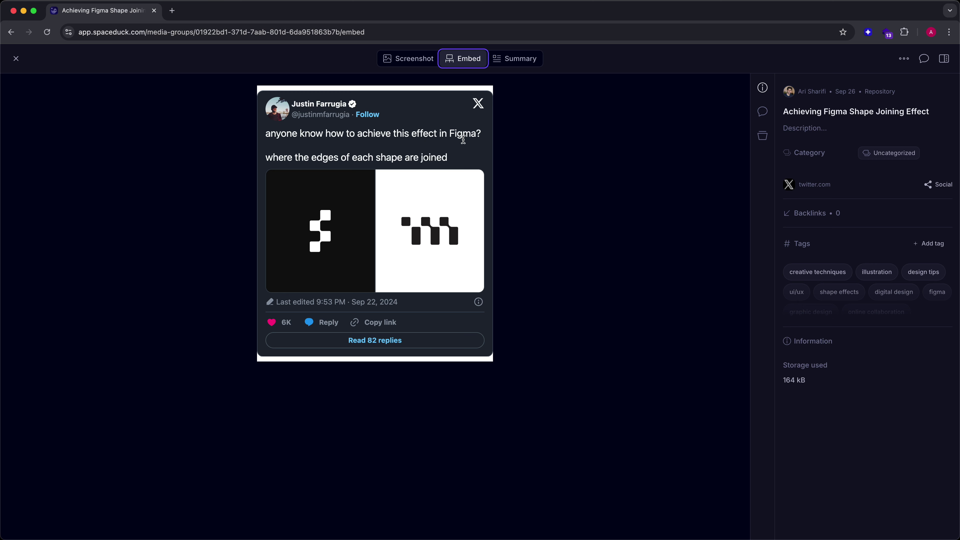
key(Escape)
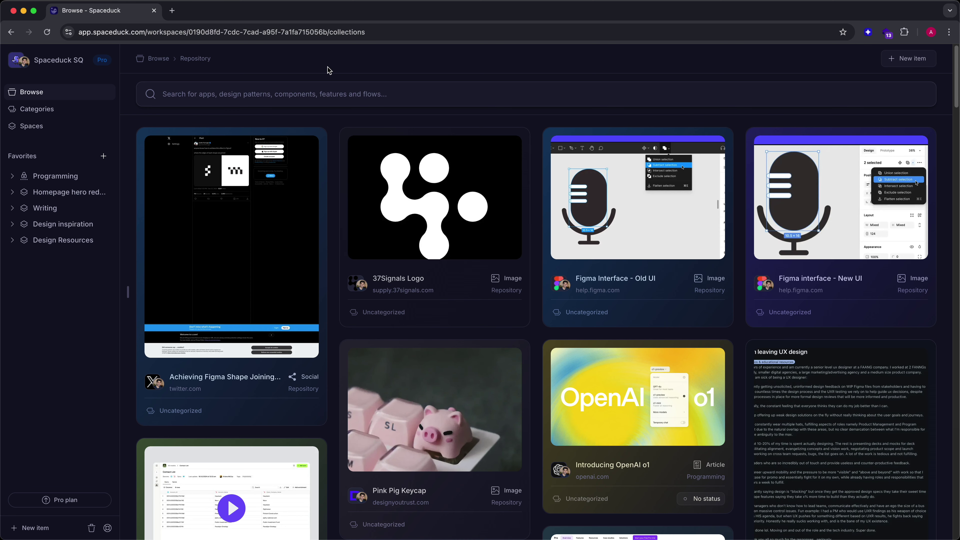
- Open the 37Signals Logo reference, view its source website, and return to the repository collection
click(473, 227)
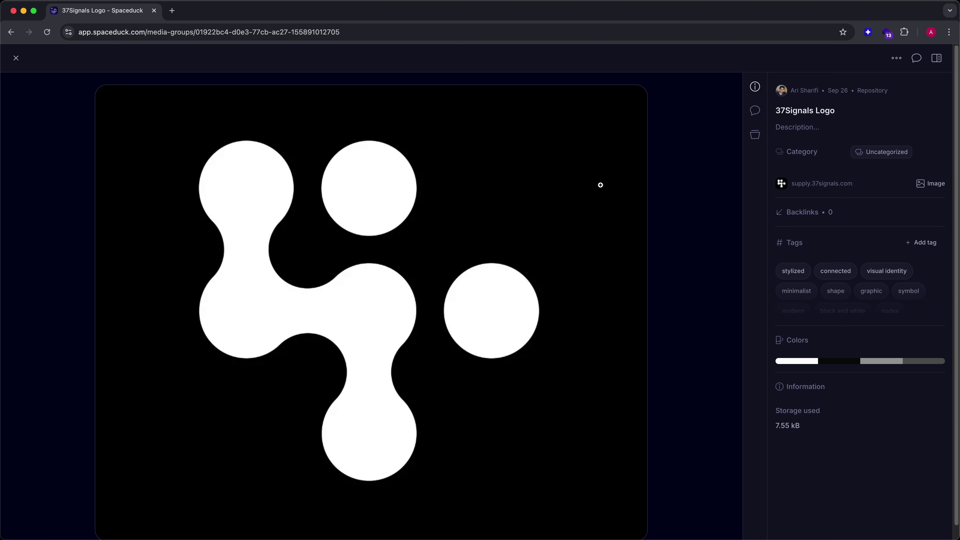
click(855, 184)
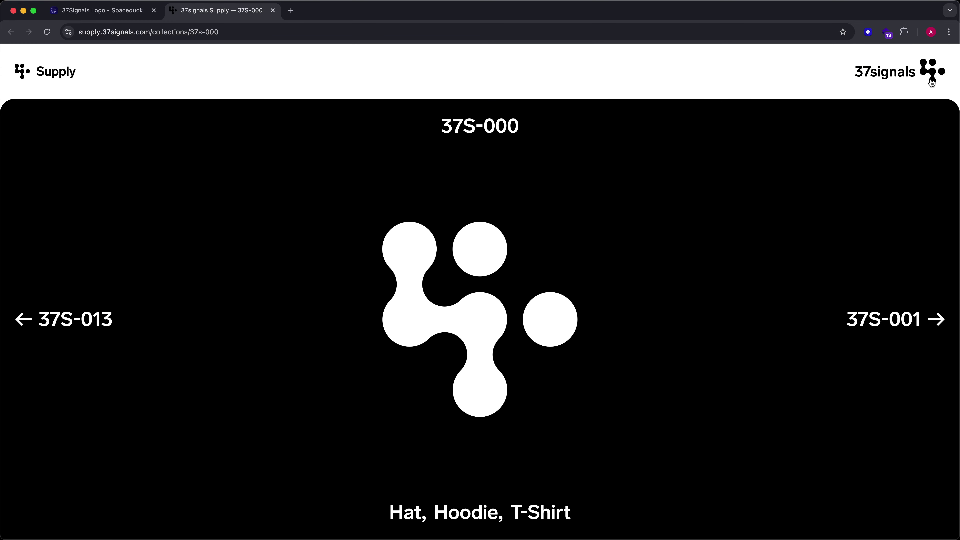
key(super+w)
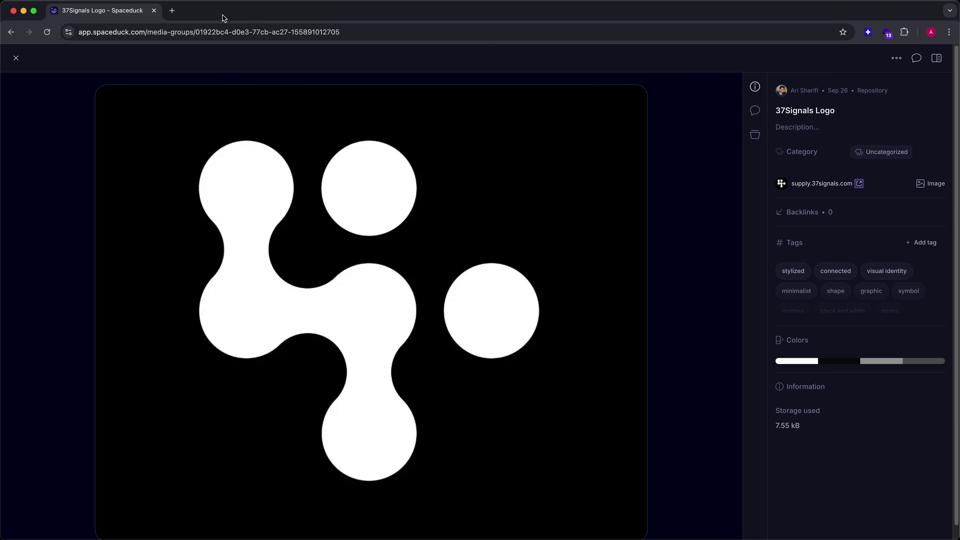
click(16, 58)
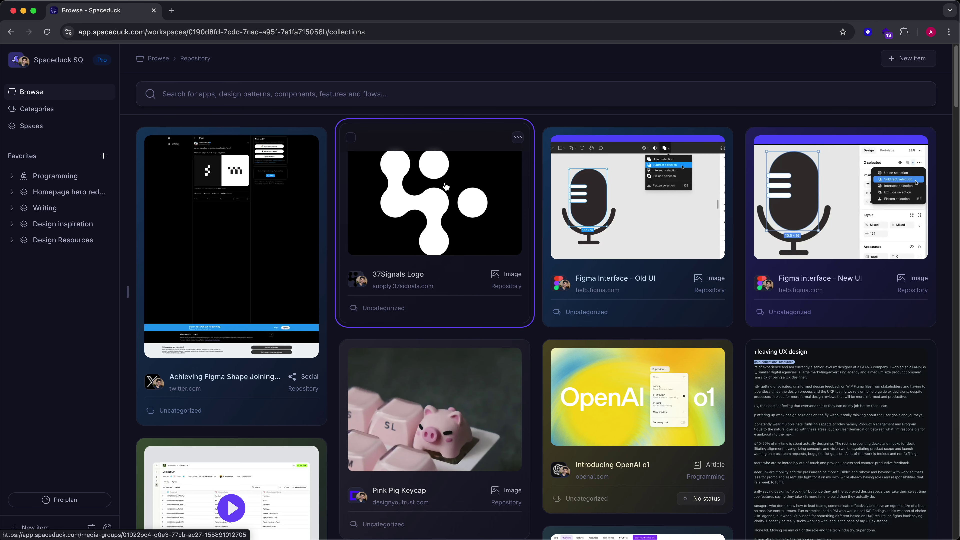
- Switch back to the Unique Shapes file in Figma and examine the joined edges of the example shapes up close
key(super+Tab)
key(super+Tab)
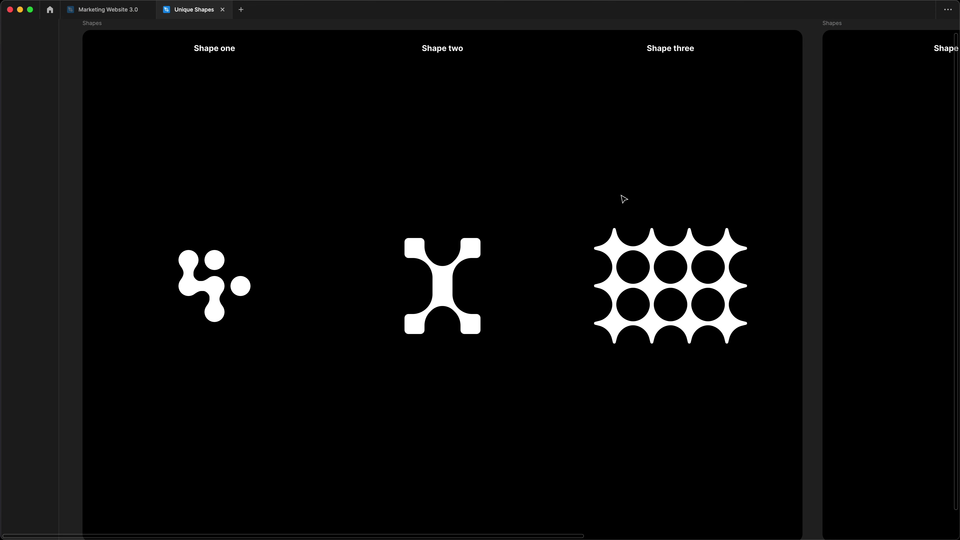
drag(138, 226, 305, 313)
click(305, 313)
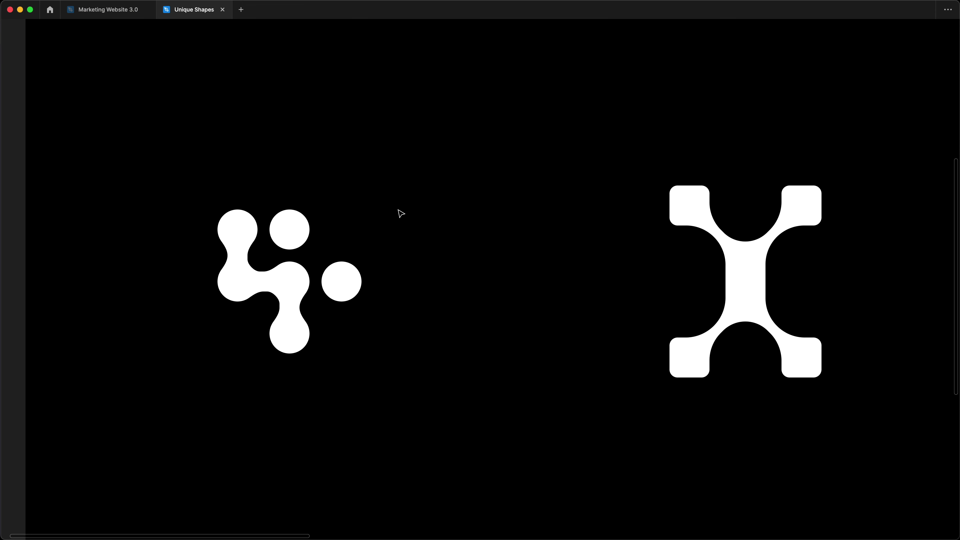
scroll(553, 285, right, 6)
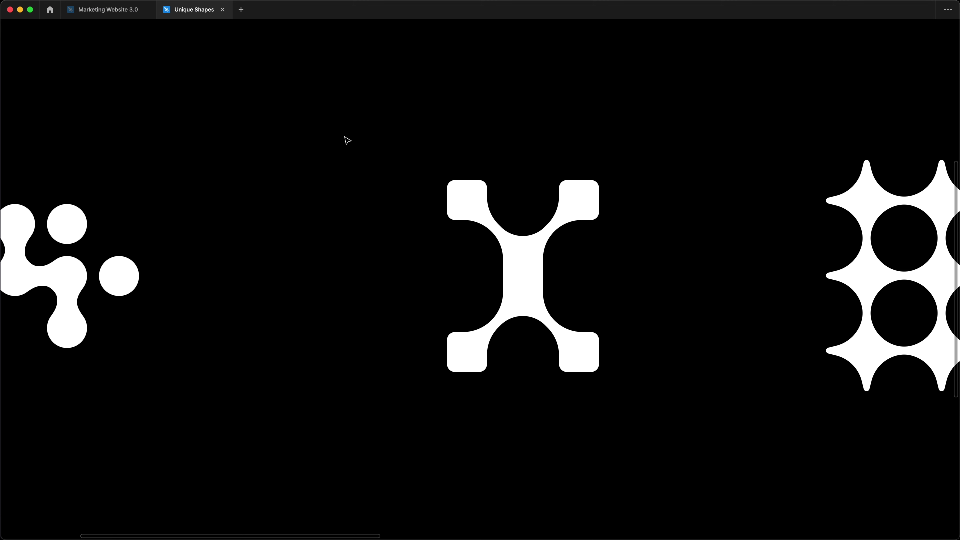
scroll(694, 209, left, 1)
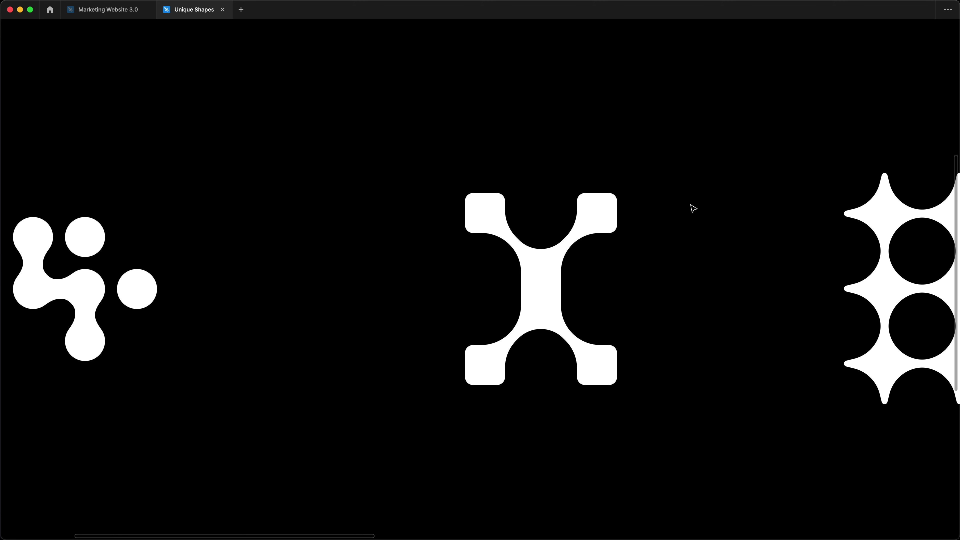
scroll(694, 208, down, 5)
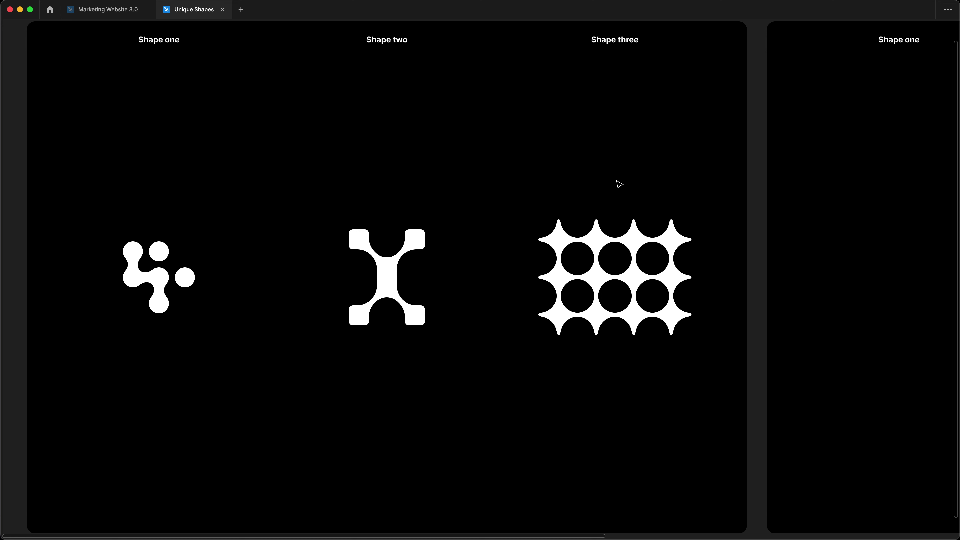
- Show the interface and draw an 84 × 84 square above the example shapes, with a duplicate 3 px beside it
key(super+backslash)
key(r)
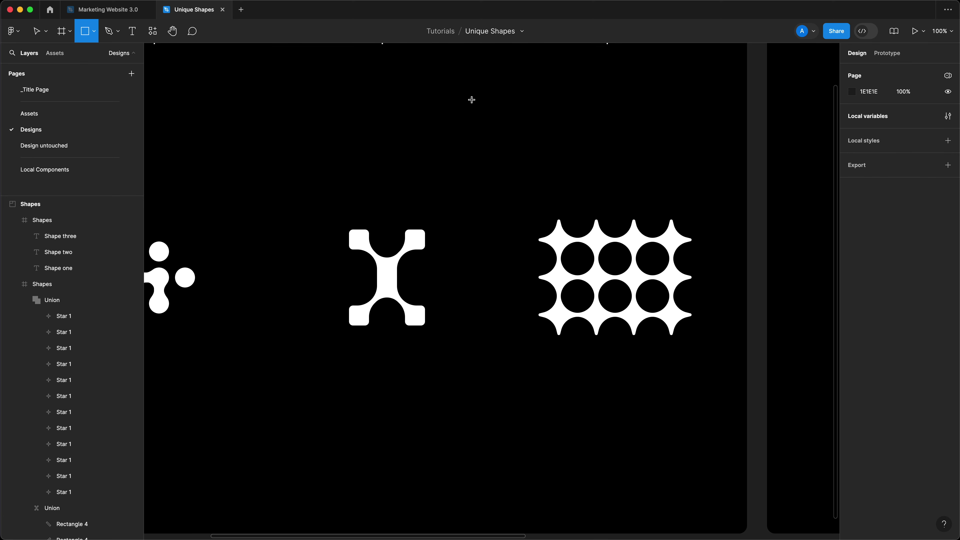
key(v)
key(r)
mouse_move(431, 85)
mouse_down()
mouse_move(477, 129)
mouse_move(501, 112)
mouse_up()
click(509, 160)
drag(510, 160, 452, 114)
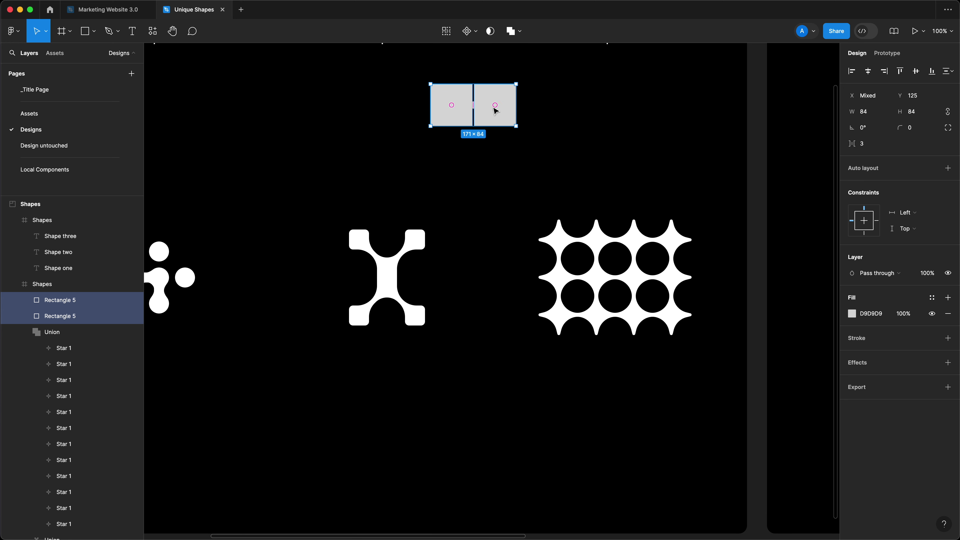
- View the Boolean group options for the two squares and open the "Figma interface - New UI" reference in the browser
click(521, 33)
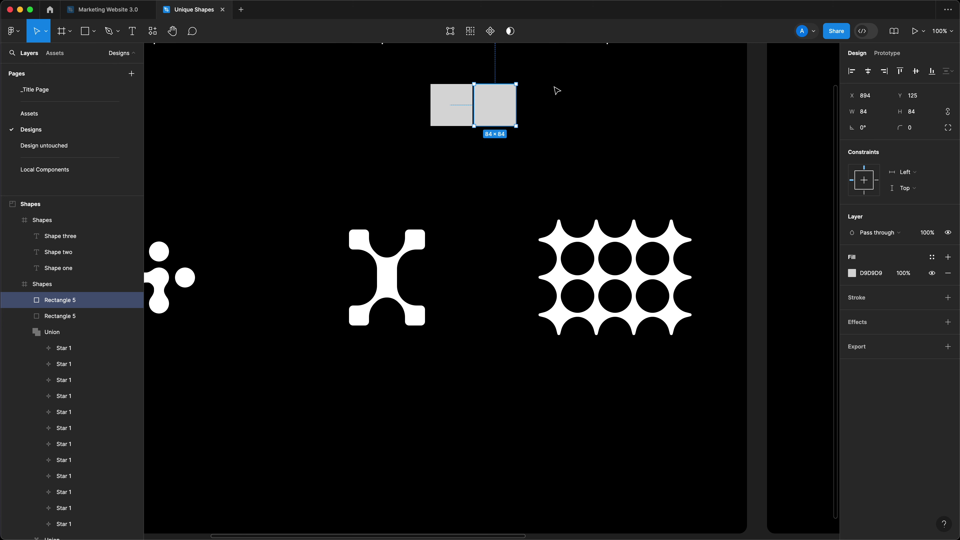
click(555, 113)
drag(557, 101, 395, 152)
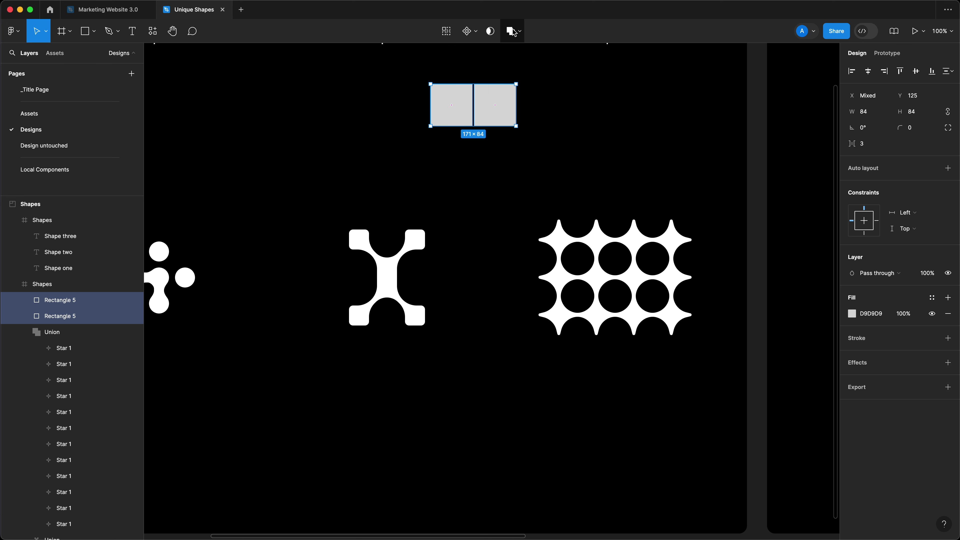
key(super+Tab)
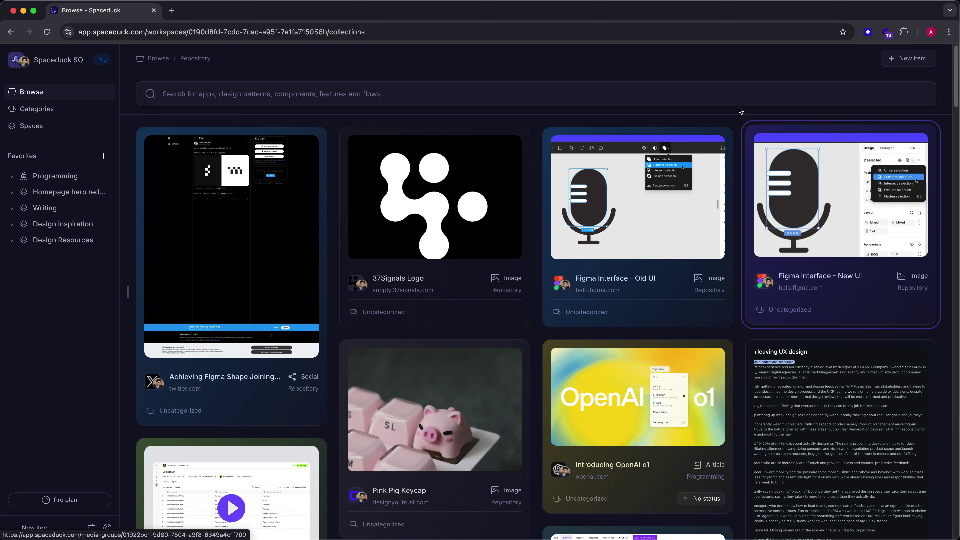
click(809, 182)
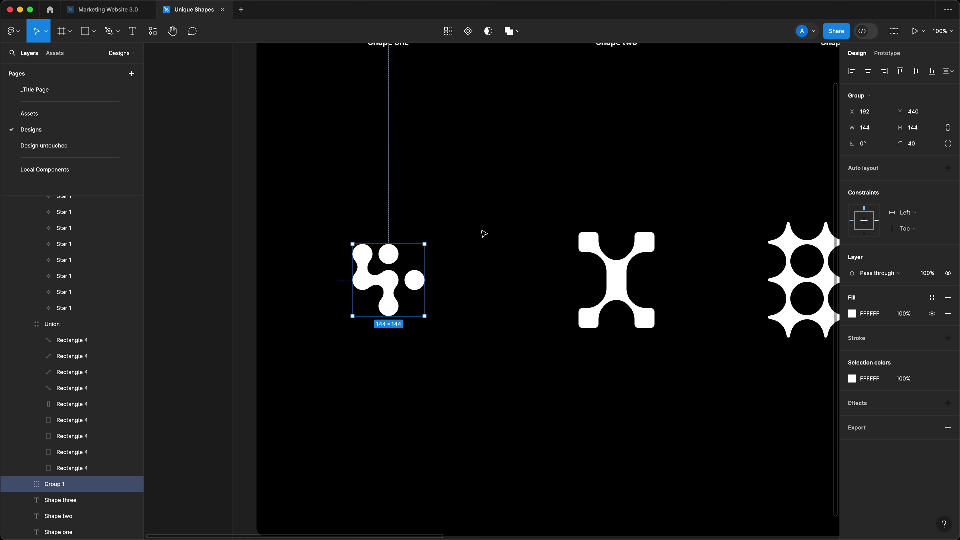
- Paste a copy of the Shape one logo group into the second Shapes frame, under its Shape one label
drag(788, 188, 343, 187)
drag(588, 191, 355, 241)
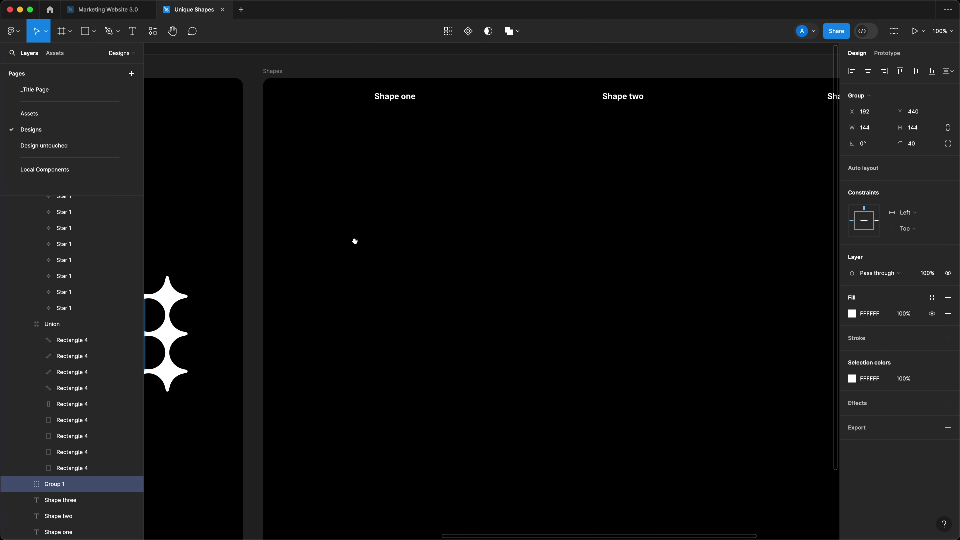
click(273, 72)
key(super+v)
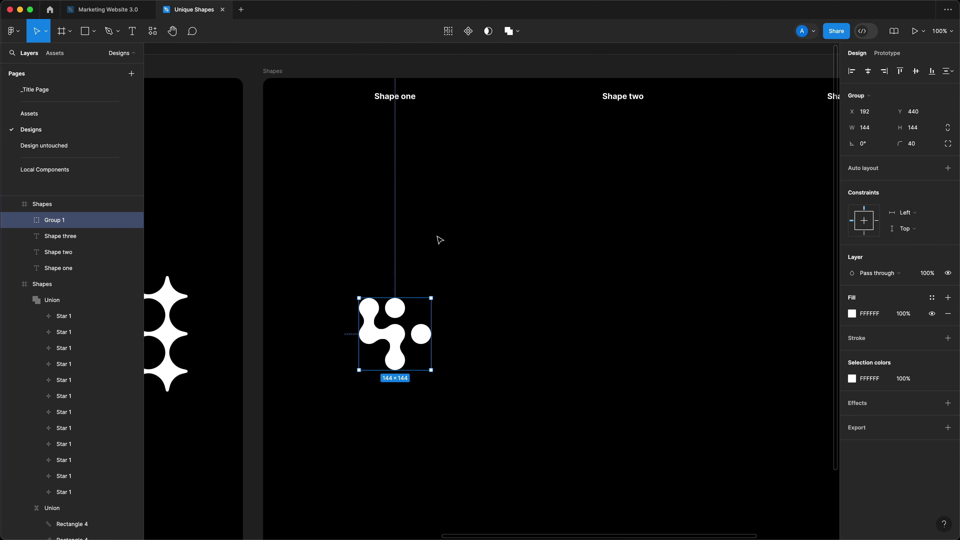
key(super+plus)
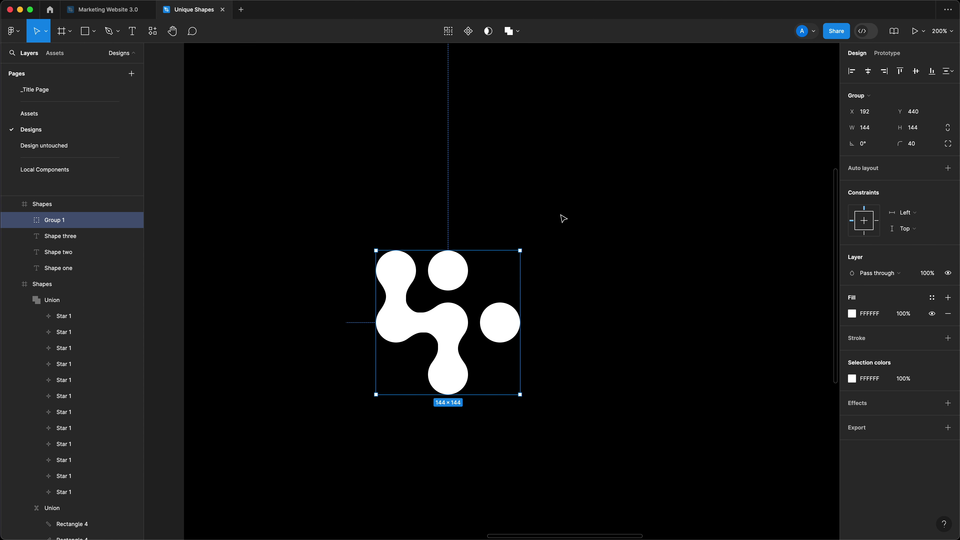
click(426, 164)
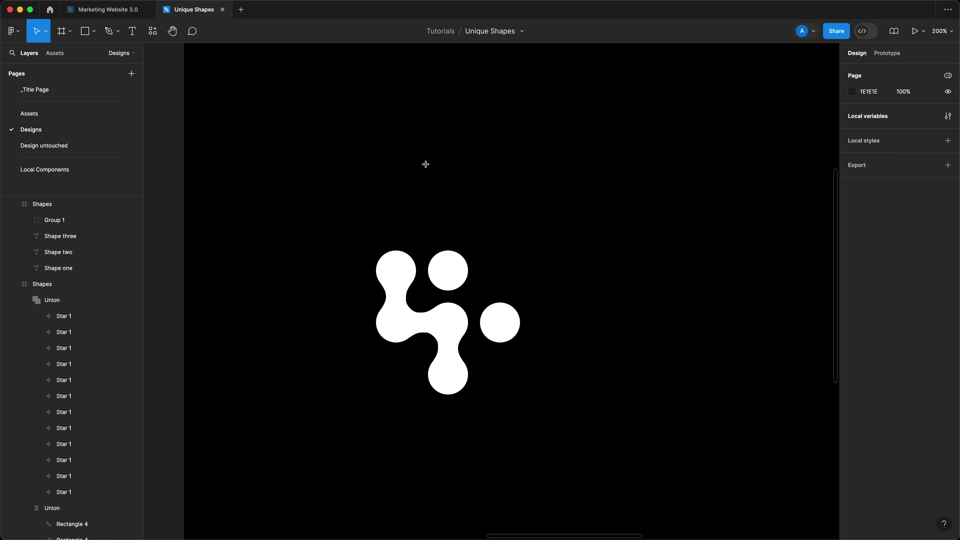
- Draw a 40 × 40 square above the pasted logo and move it to X 192, Y 306
key(r)
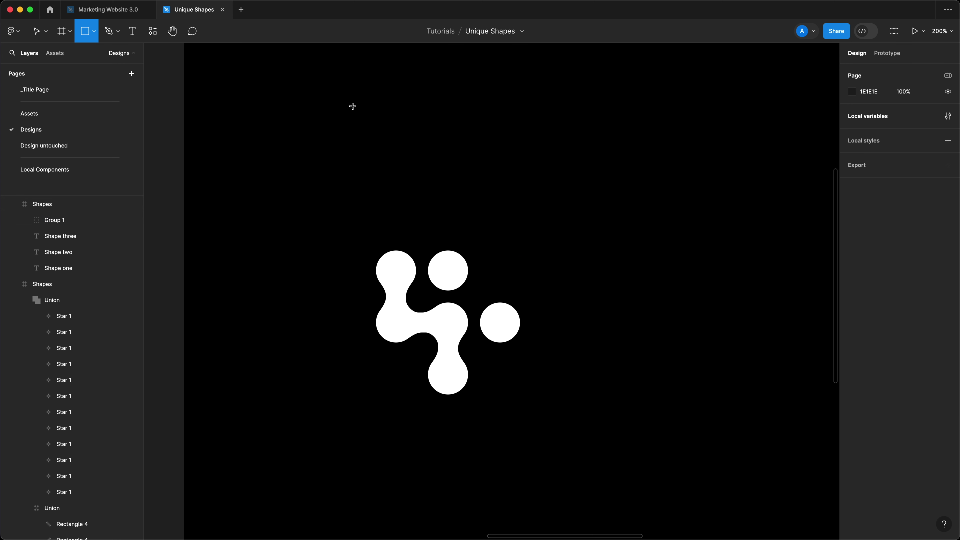
drag(353, 106, 381, 134)
click(923, 114)
text(40)
key(Return)
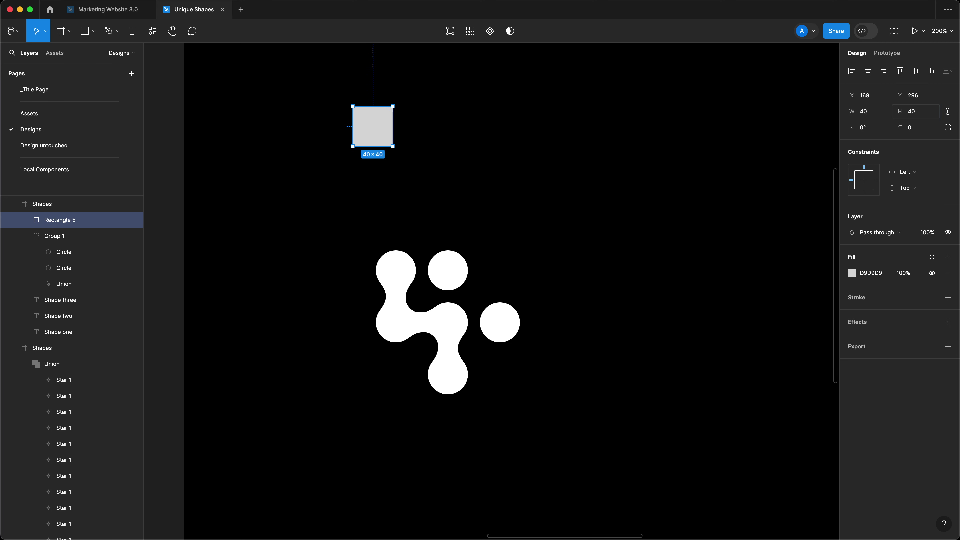
drag(360, 135, 382, 145)
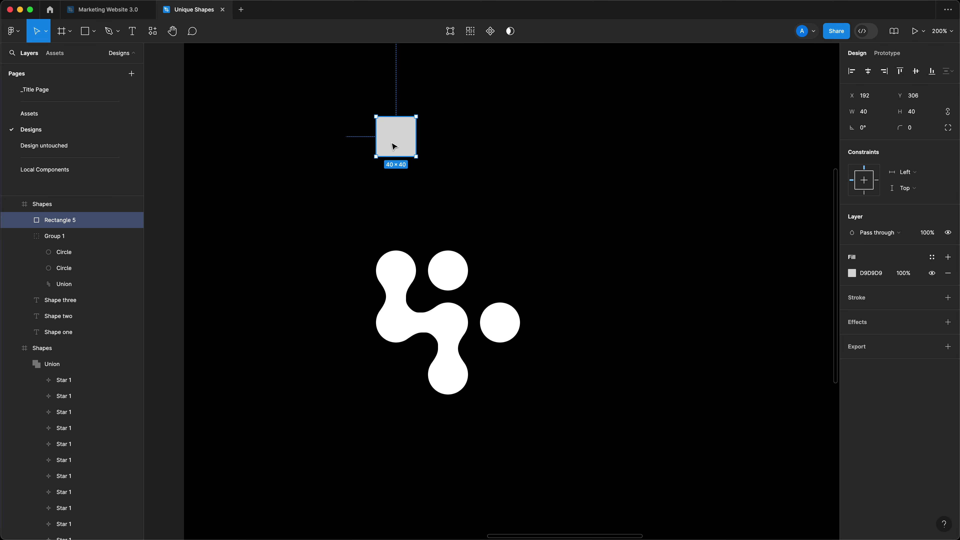
- Duplicate the square beside the original and set the copy's width to 20
drag(396, 146, 445, 144)
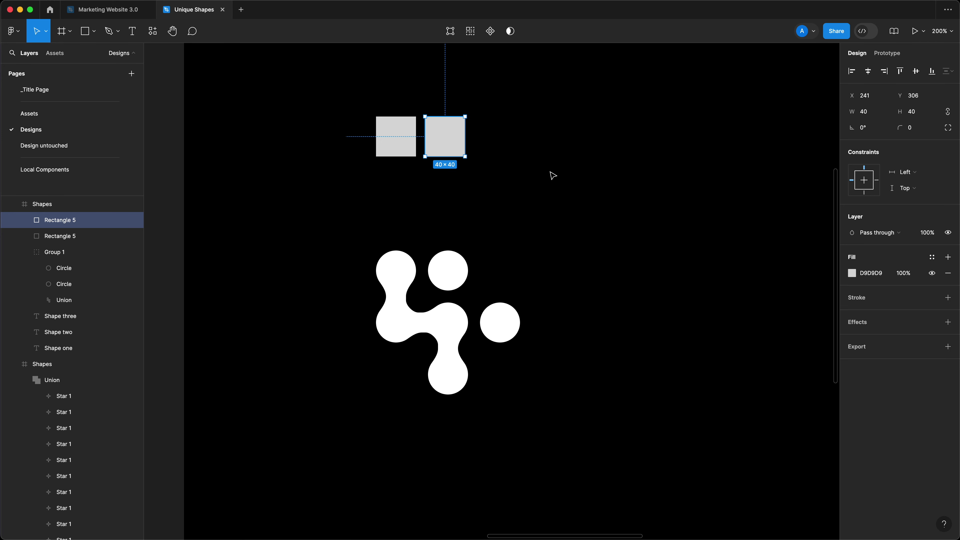
click(872, 113)
text(20)
key(Return)
- Duplicate the narrow rectangle alongside and set the copy to 40 wide by 20 high
click(582, 159)
click(442, 147)
drag(443, 147, 471, 146)
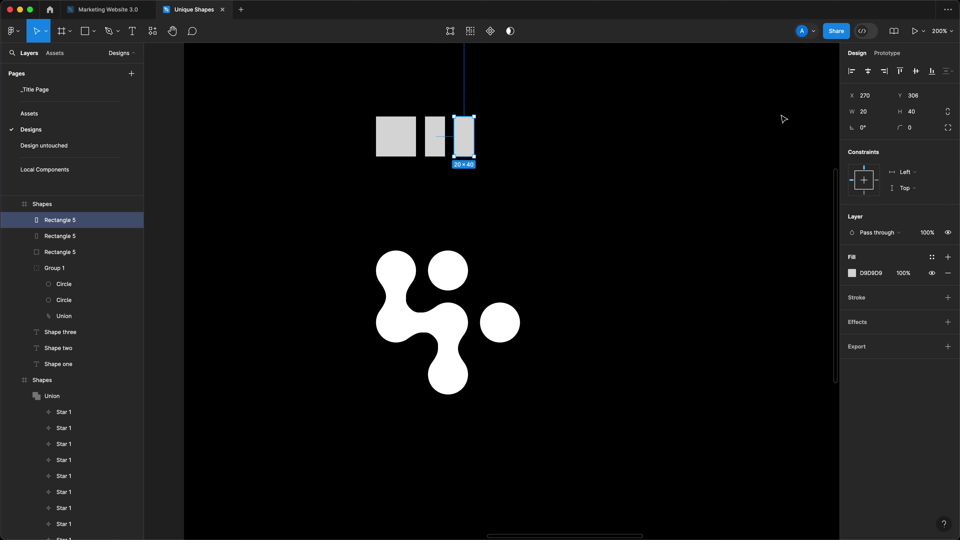
click(878, 114)
text(40)
key(Tab)
text(20)
key(Return)
- Give all three new rectangles a corner radius of 40 and a white FFFFFF fill
drag(524, 105, 259, 191)
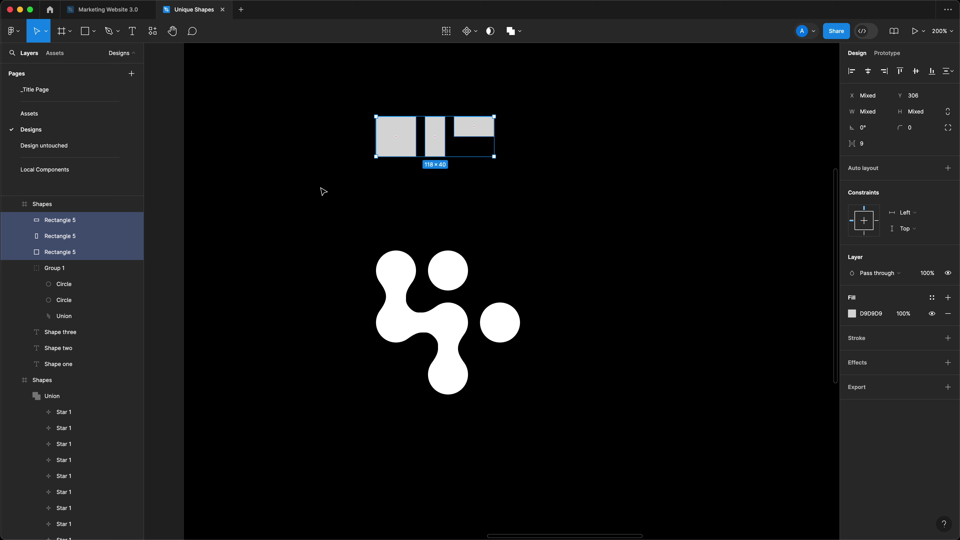
click(582, 241)
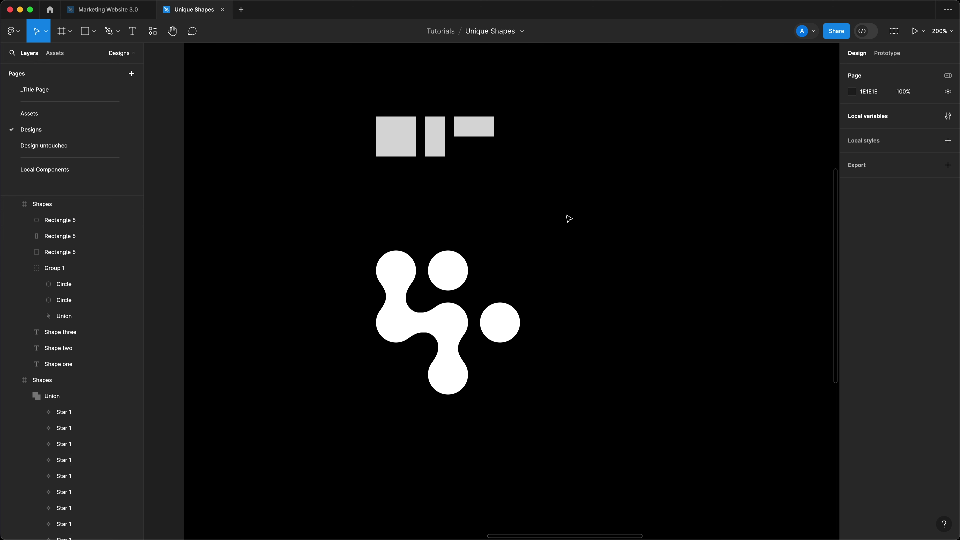
drag(529, 113, 371, 162)
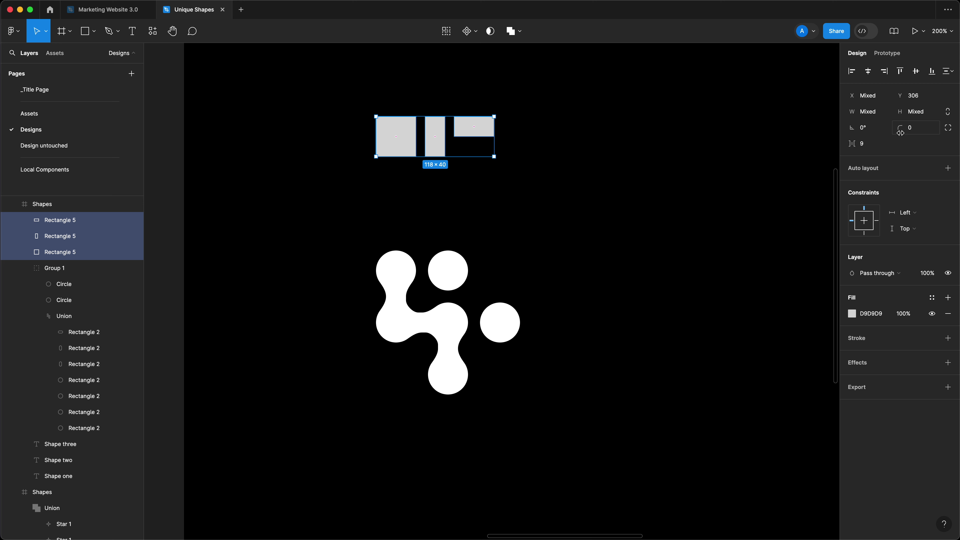
click(916, 130)
text(40)
key(Return)
click(869, 314)
text(fff)
key(Return)
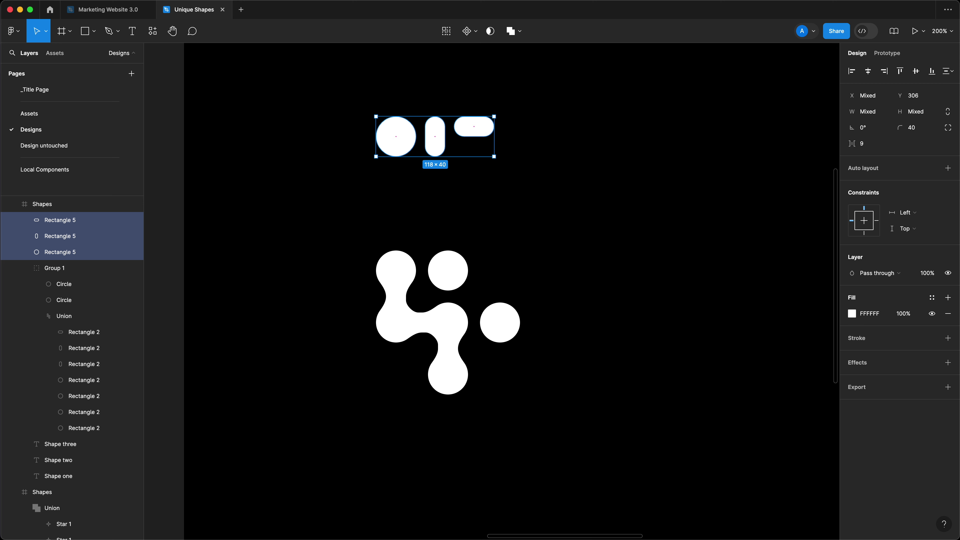
- Align the circle and the two pills on their vertical centres
click(916, 71)
click(531, 183)
scroll(567, 201, up, 2)
scroll(567, 200, left, 3)
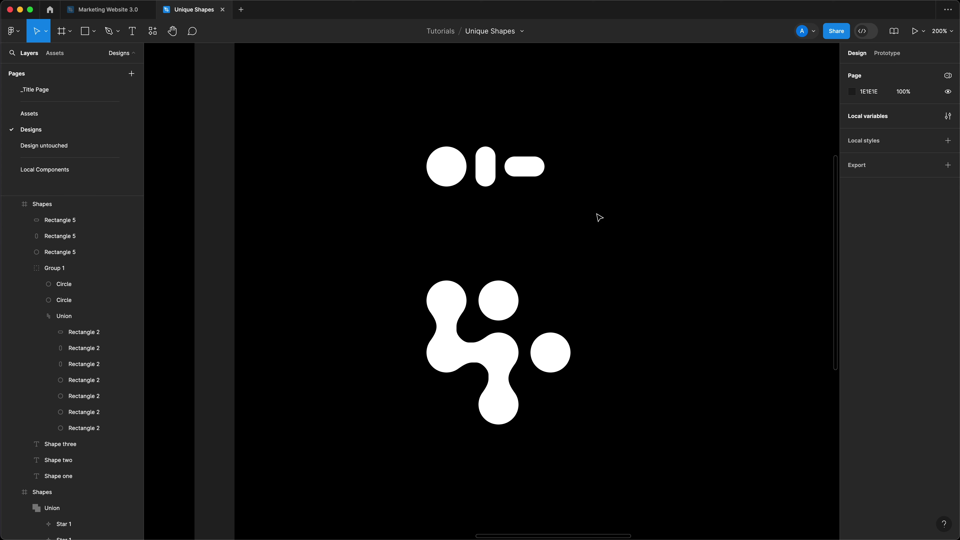
key(super+plus)
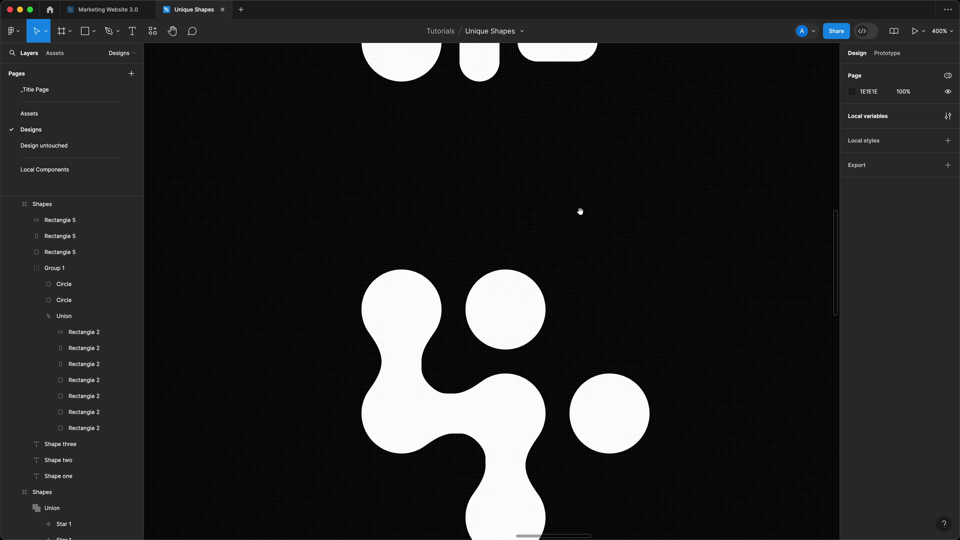
- Move the circle up to X 192, Y 261 above the reference, and shift the two pills farther away to its right
scroll(577, 208, up, 4)
scroll(576, 208, left, 1)
drag(439, 211, 440, 125)
click(563, 202)
shift+click(496, 209)
drag(498, 212, 680, 213)
click(426, 110)
scroll(605, 291, down, 5)
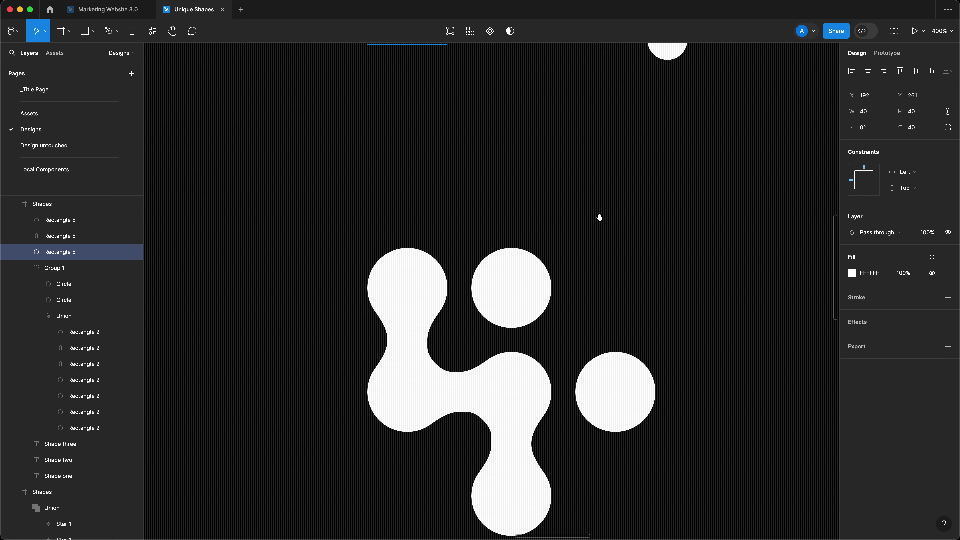
scroll(590, 393, up, 6)
scroll(589, 394, left, 1)
scroll(548, 365, up, 1)
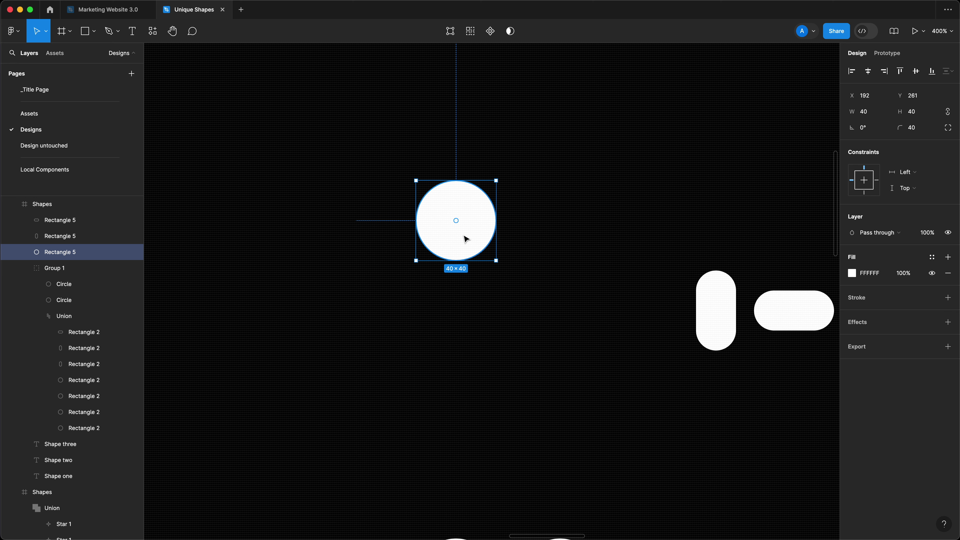
- Duplicate the circle 12 to its right, and duplicate the original 12 below it
drag(463, 240, 568, 248)
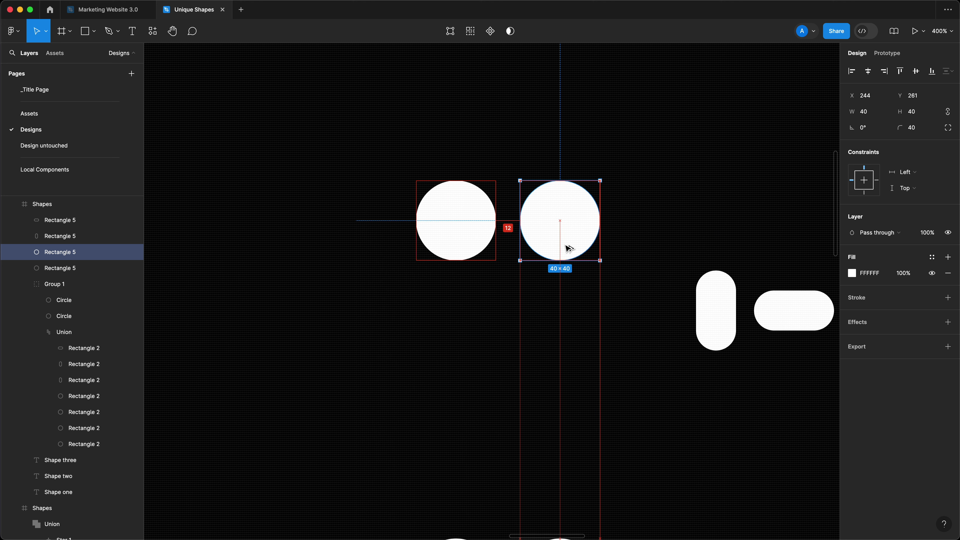
drag(468, 219, 470, 322)
click(551, 288)
scroll(550, 288, down, 5)
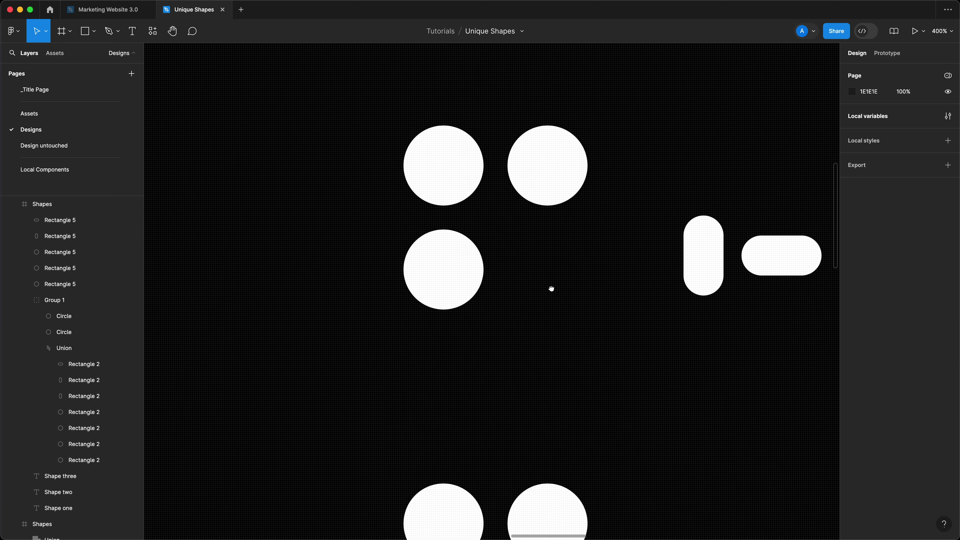
- Duplicate more circles at the same spacing to complete three in the second row and one below the middle column
click(427, 182)
drag(427, 182, 547, 298)
drag(557, 201, 659, 200)
click(671, 279)
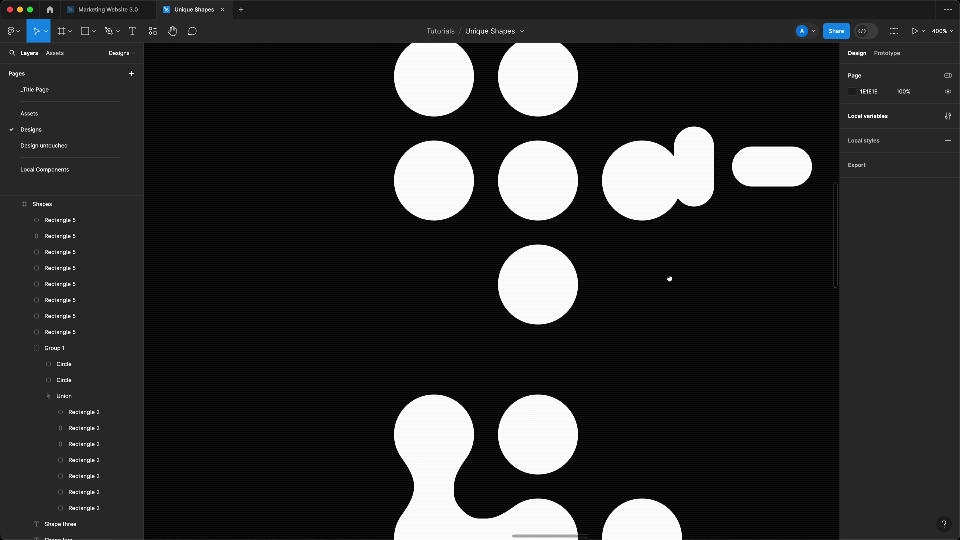
- Move the two pills down and right, clear of the circle arrangement
scroll(806, 168, up, 2)
drag(804, 166, 714, 240)
drag(713, 236, 779, 379)
click(682, 312)
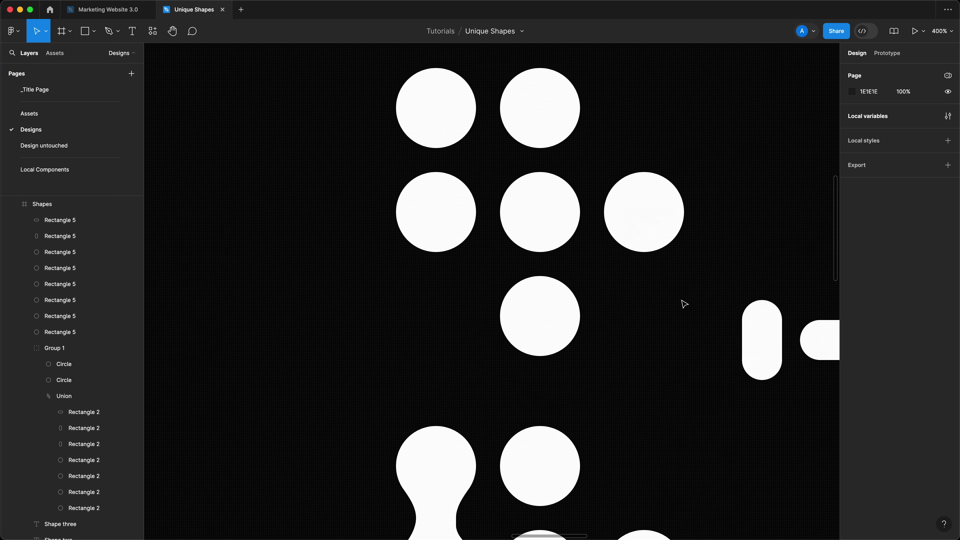
- Place the vertical pill between the two left-column circles at X 202, Y 287, and align all three on their horizontal centres
key(minus)
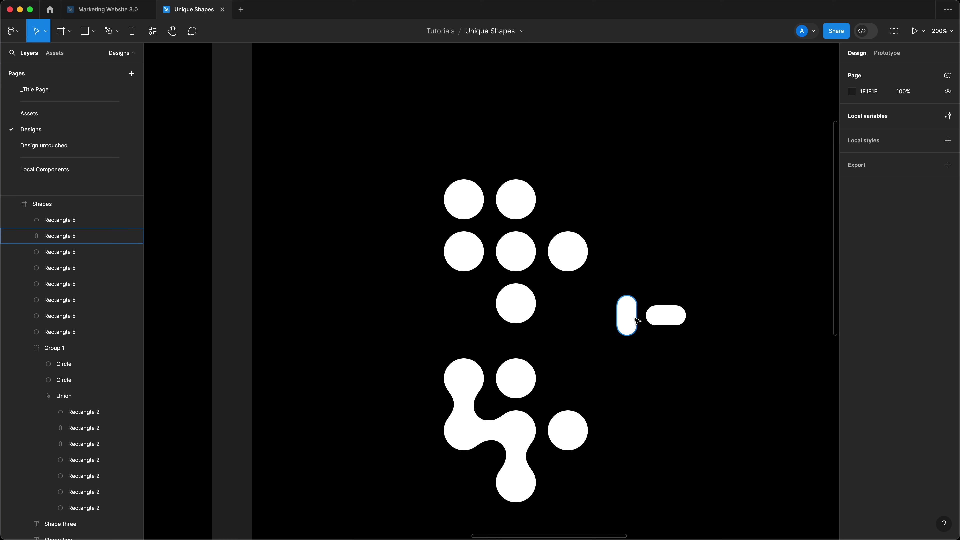
click(626, 324)
drag(626, 324, 461, 235)
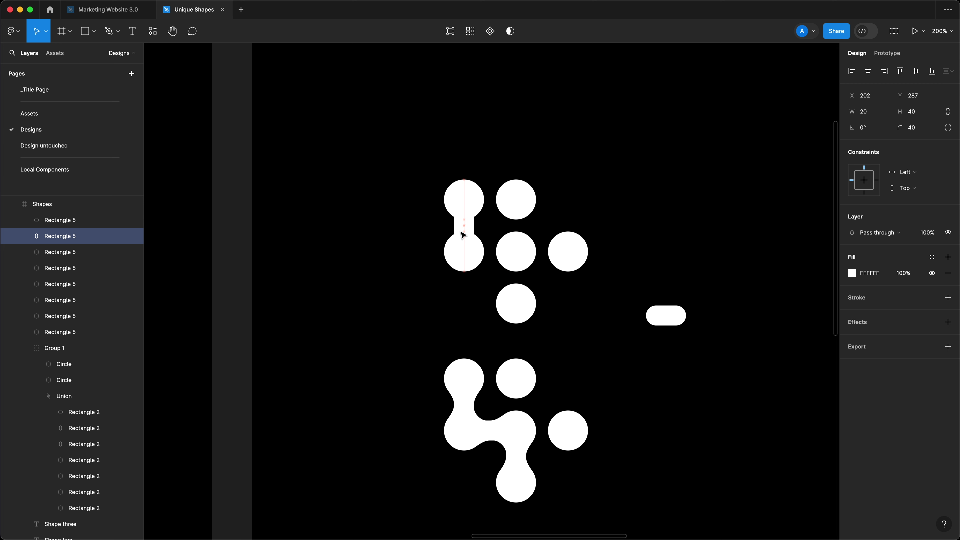
drag(394, 229, 442, 253)
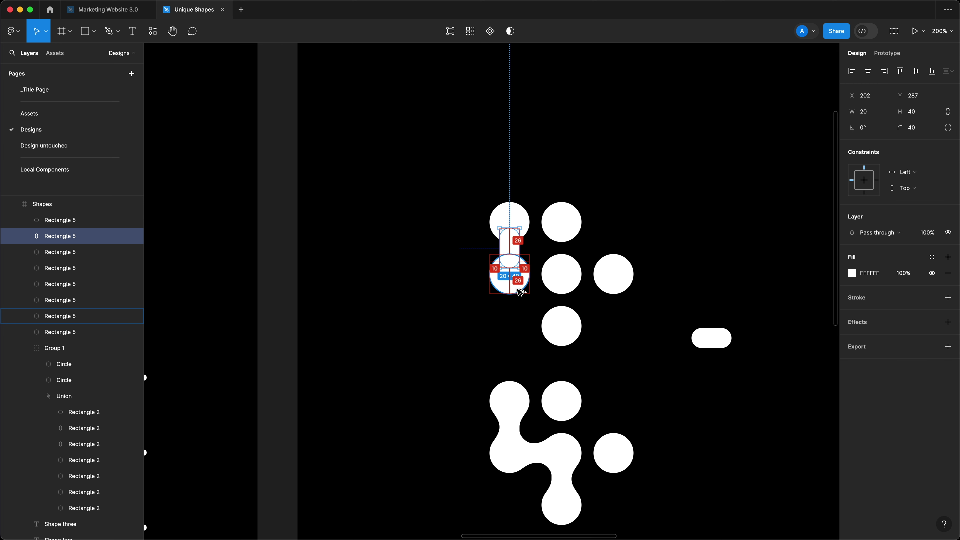
click(563, 158)
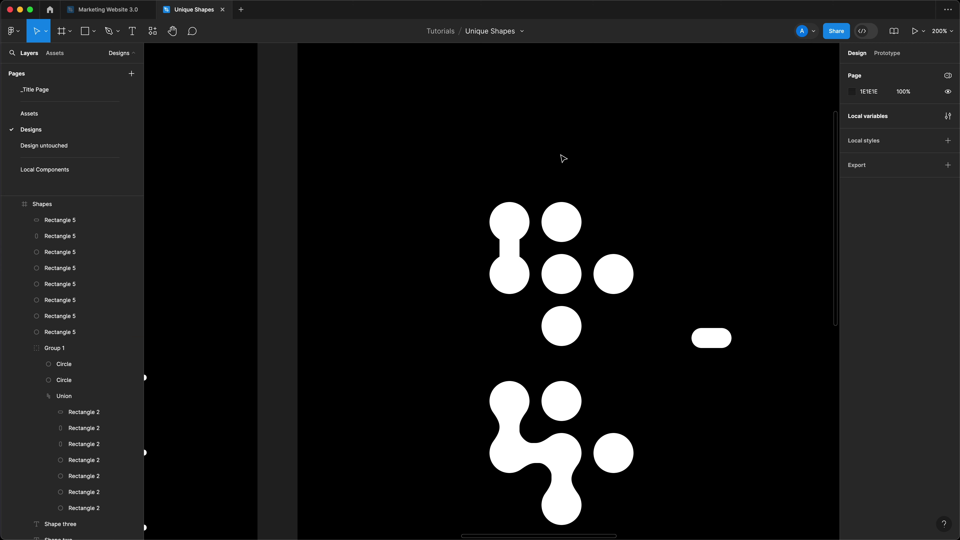
scroll(564, 158, up, 5)
drag(537, 331, 506, 134)
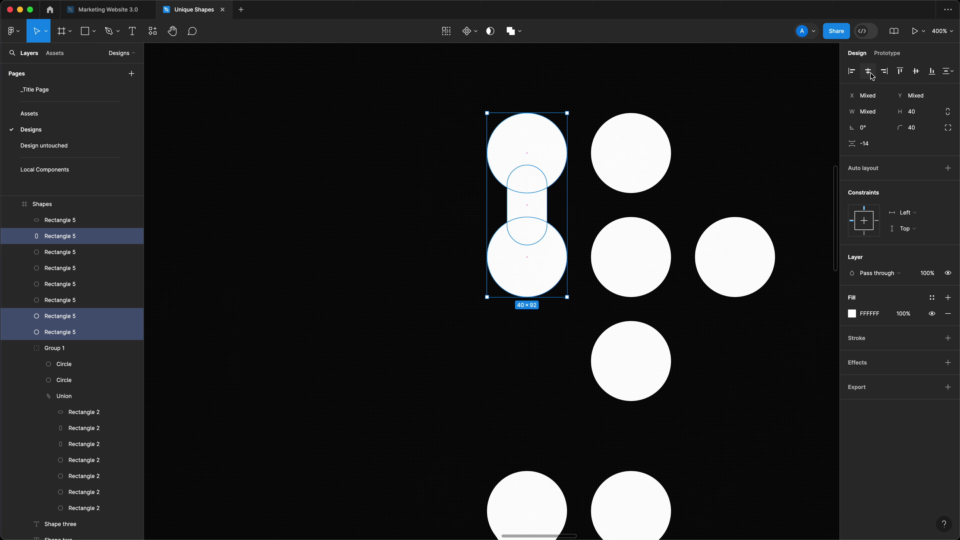
click(718, 208)
- Duplicate the vertical pill between the middle column's second and third circles, positioned at X 254, Y 339
scroll(718, 208, right, 7)
scroll(512, 195, up, 1)
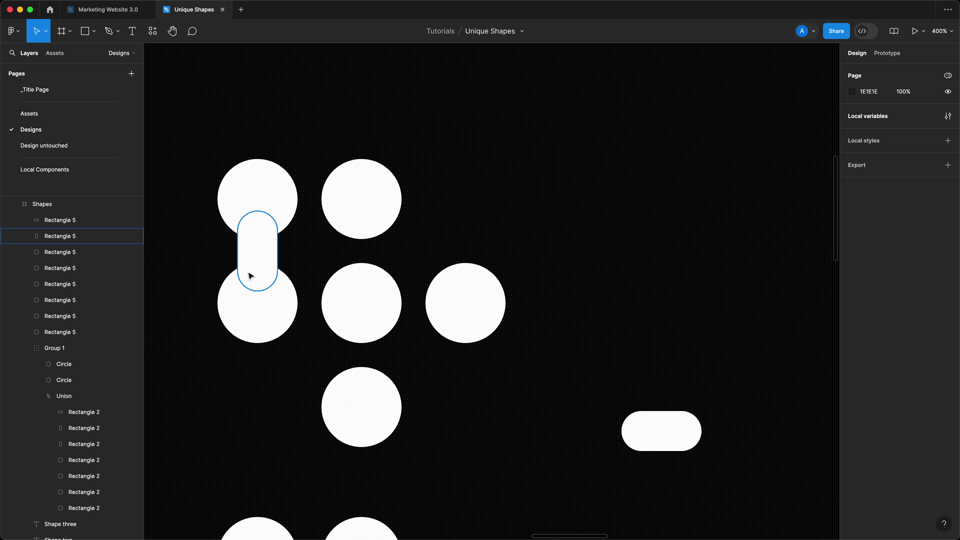
drag(271, 253, 373, 358)
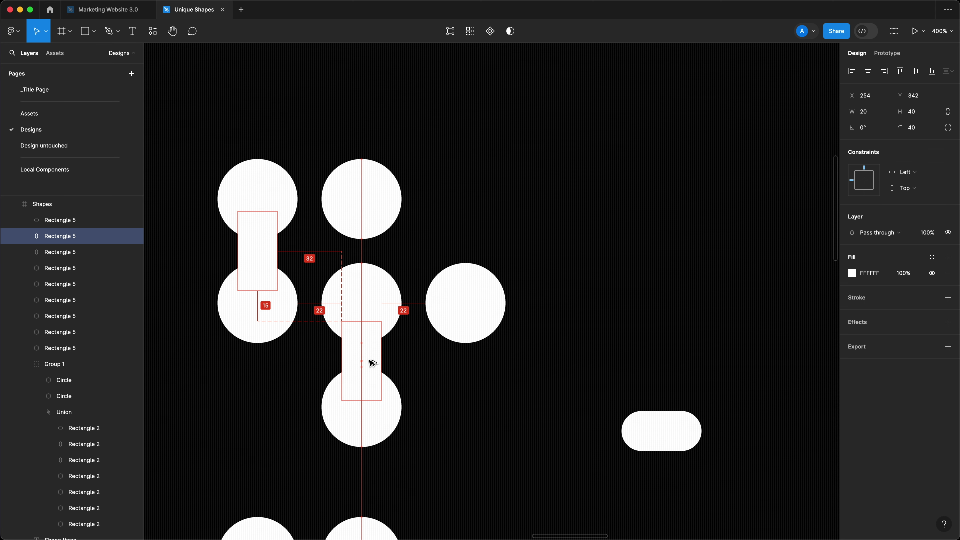
key(Up)
key(Up)
key(Up)
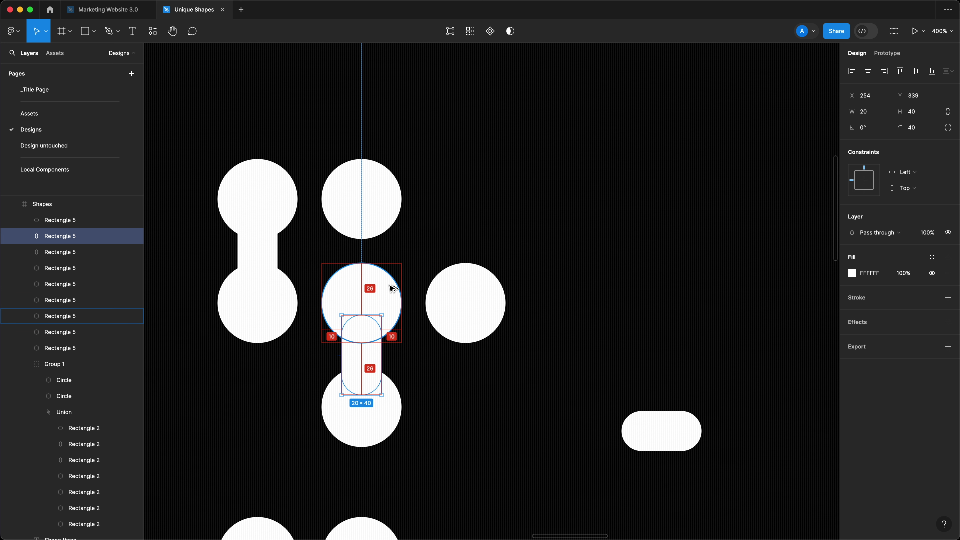
- Place the horizontal pill between the first two circles of the second row, at X 218, Y 323
click(661, 432)
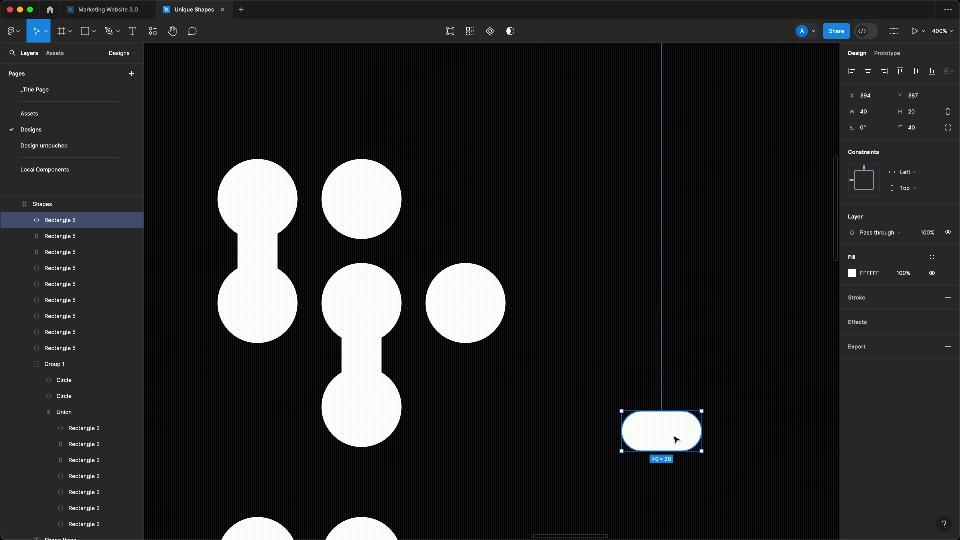
drag(681, 442, 326, 316)
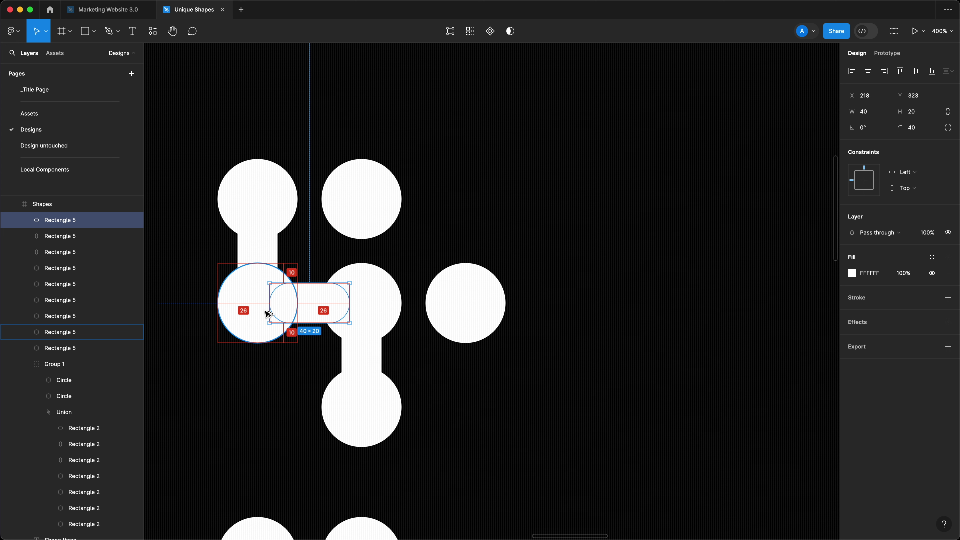
click(297, 413)
- Unite the four connected circles and three pills with Union selection, leaving out the two loose circles
drag(295, 409, 364, 417)
drag(461, 479, 286, 301)
shift+click(349, 228)
shift+click(344, 258)
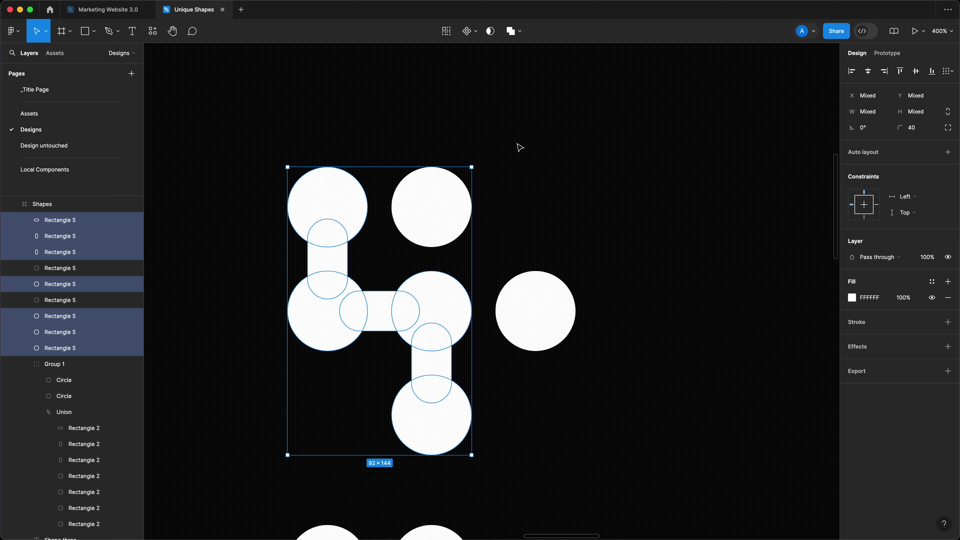
click(520, 33)
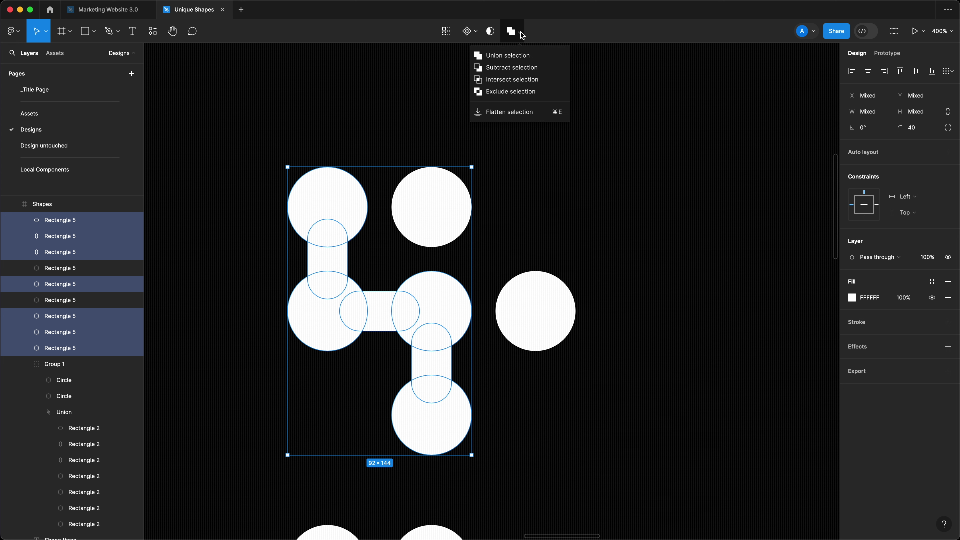
click(513, 56)
scroll(574, 199, left, 3)
scroll(575, 199, down, 2)
- Set the union's corner radius to 99
click(925, 129)
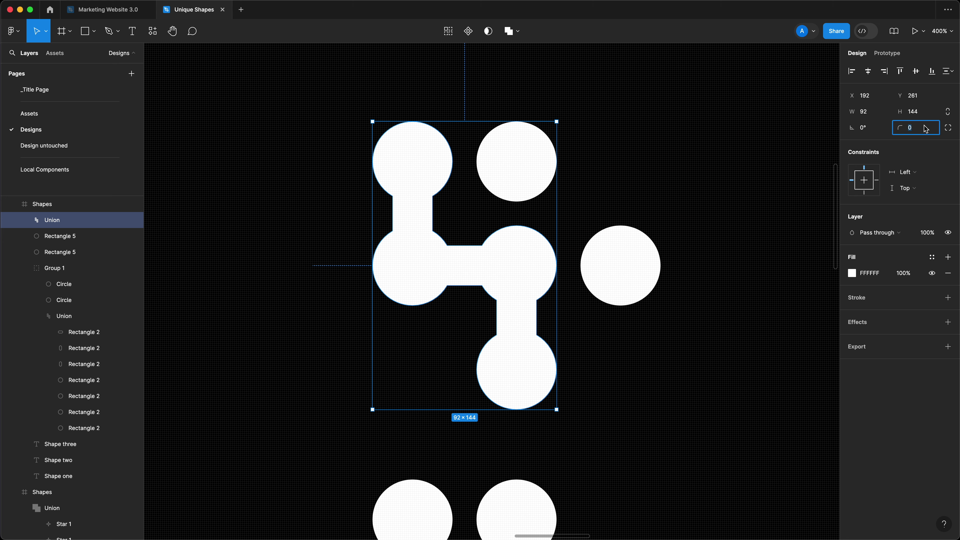
text(99)
key(Return)
click(722, 177)
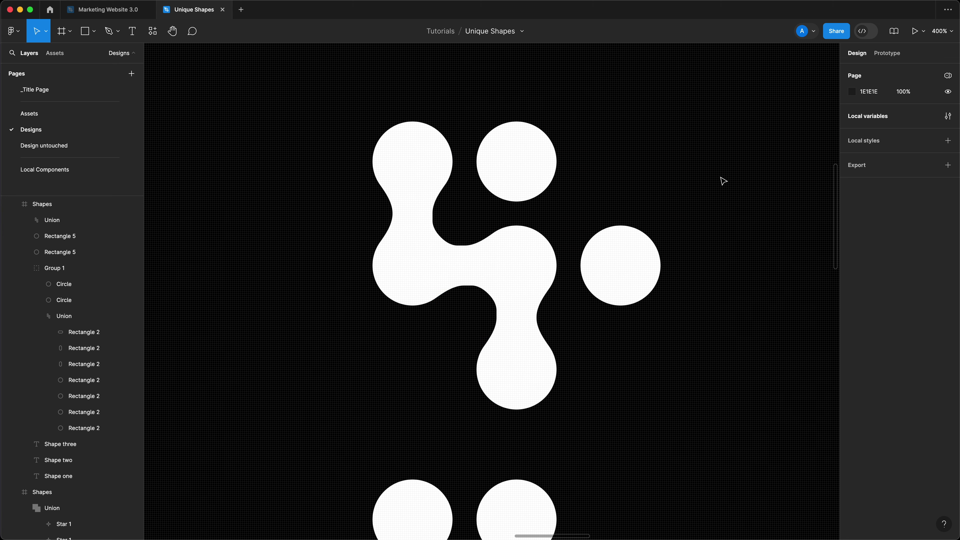
- Switch to the browser to compare the shape with the 37Signals Logo reference, and return to Figma
key(super+Tab)
click(363, 194)
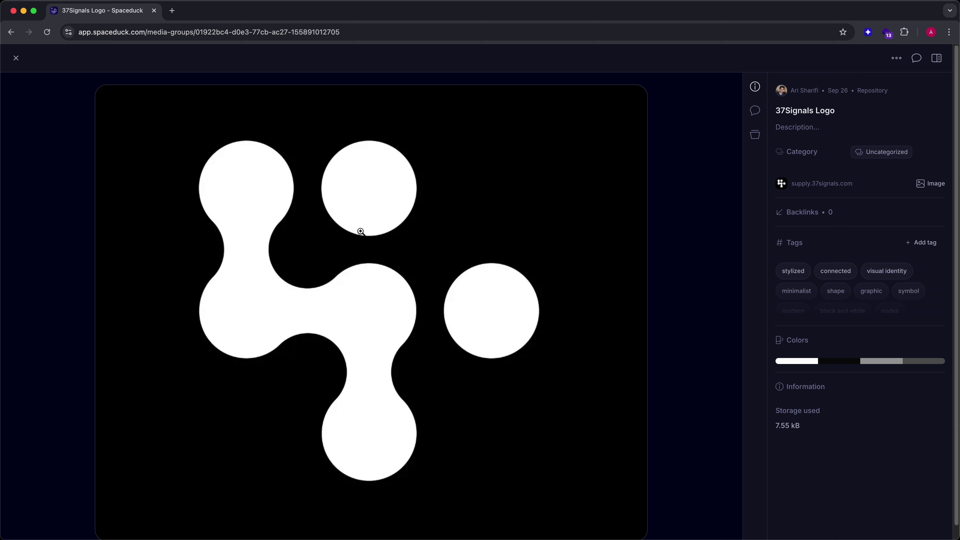
key(super+Tab)
click(412, 242)
drag(702, 138, 360, 362)
click(692, 391)
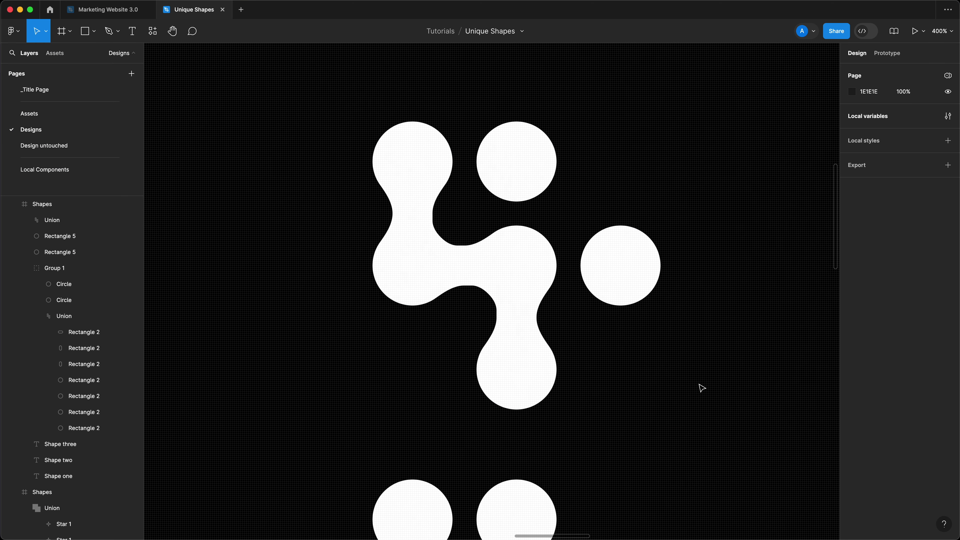
- Flatten the union and the two loose circles into a single vector
drag(704, 417, 279, 98)
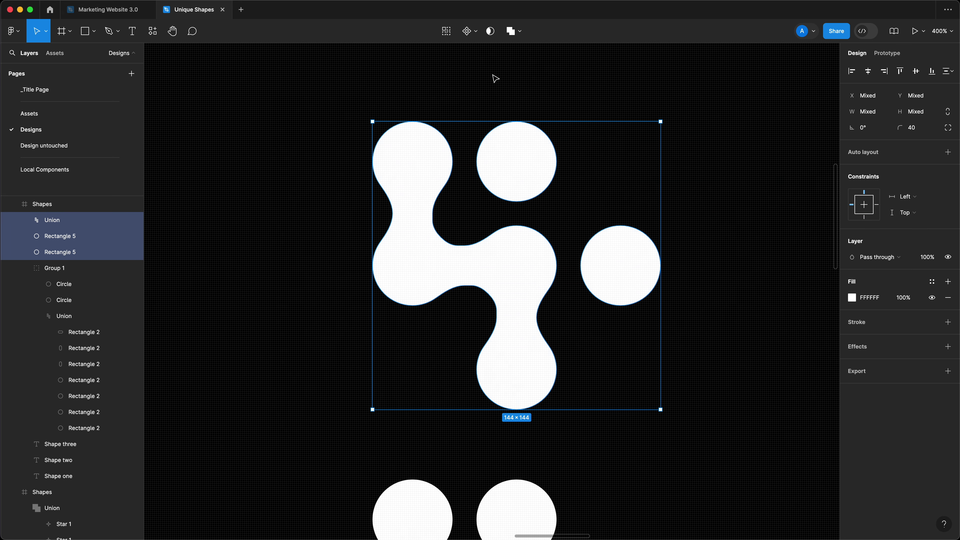
right_click(532, 267)
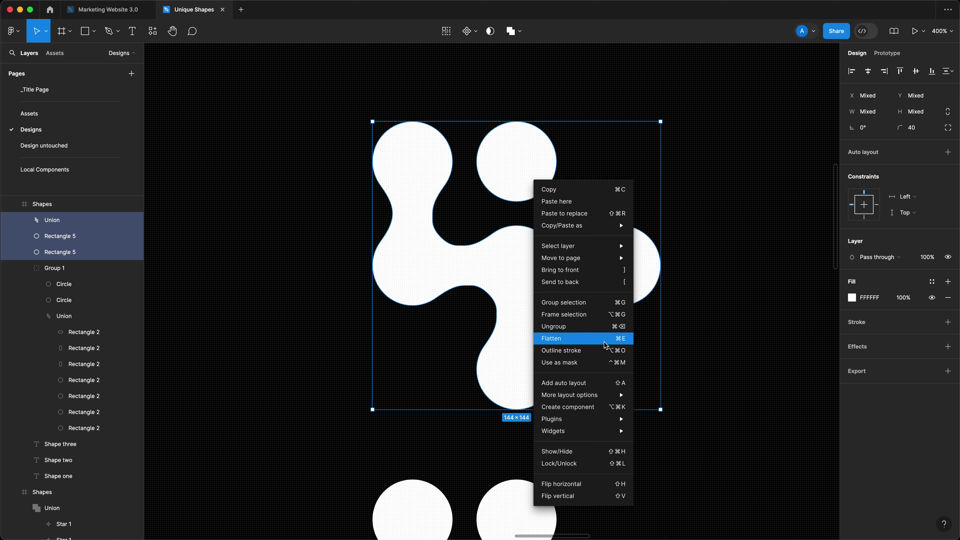
click(614, 340)
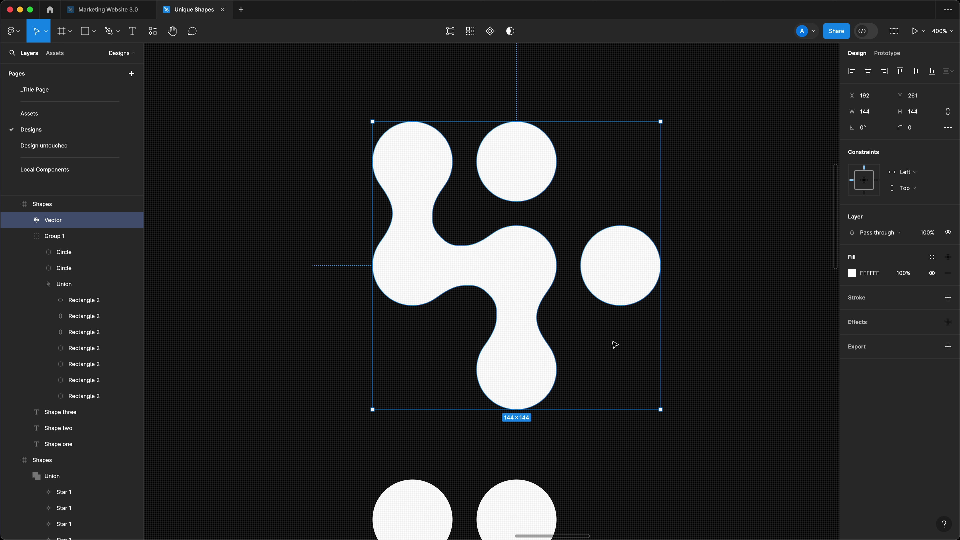
double_click(634, 285)
key(Escape)
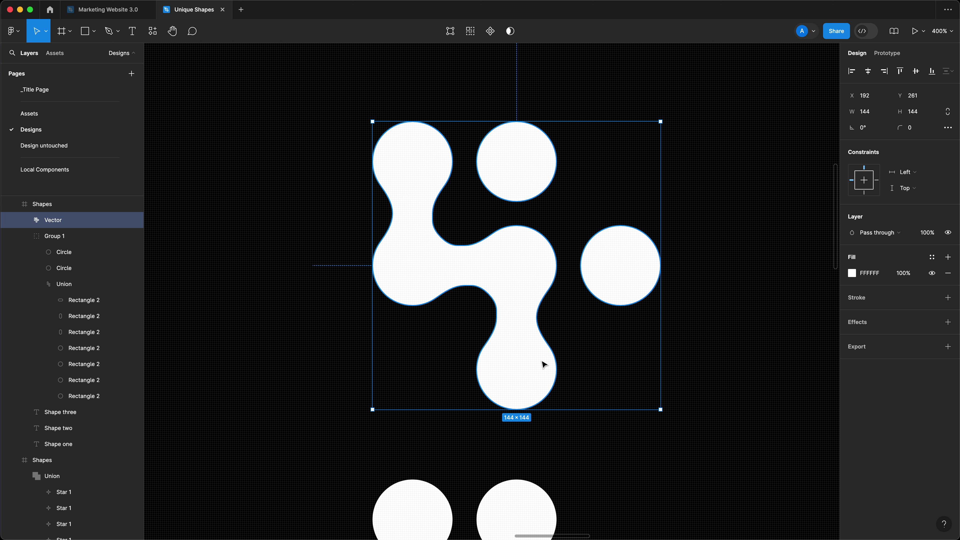
key(Escape)
click(616, 276)
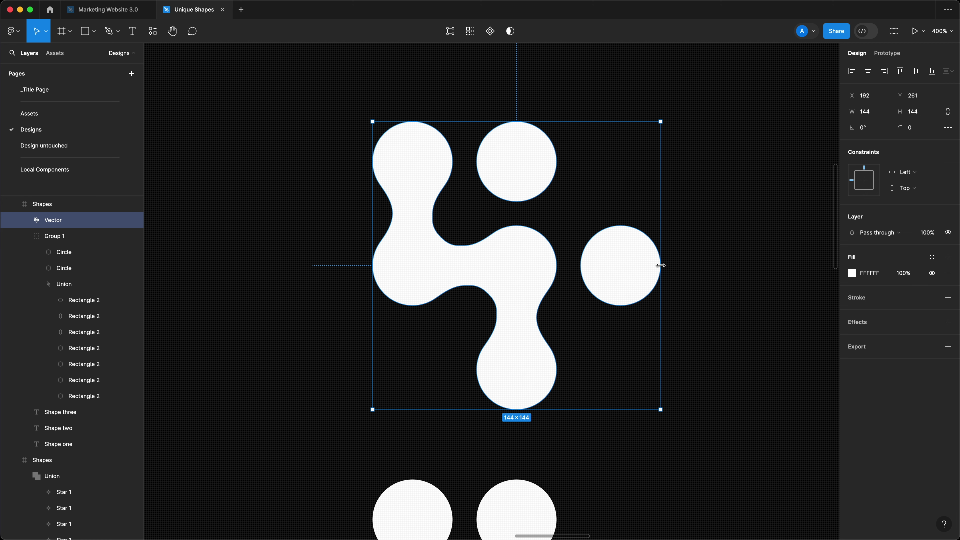
double_click(661, 266)
click(709, 312)
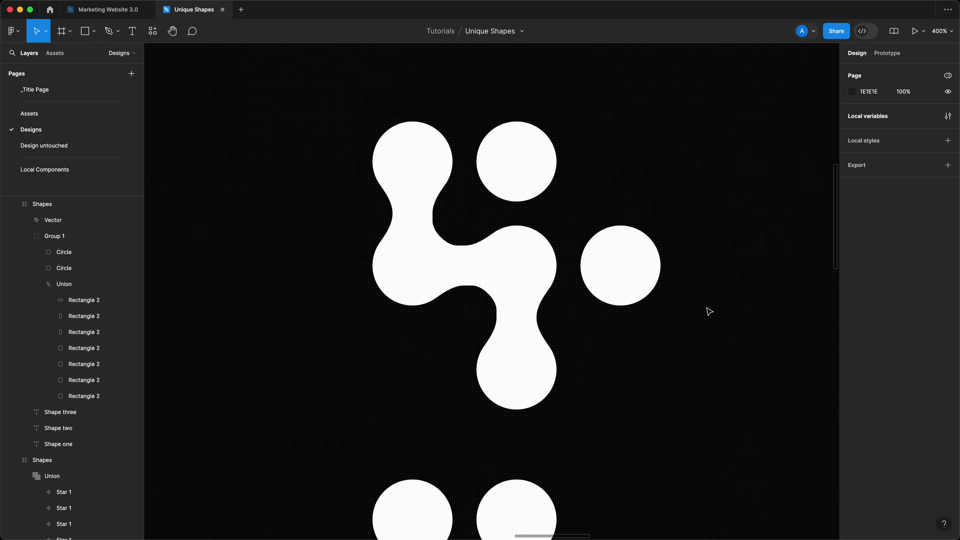
- Remove the original Shape one reference group below the new vector
key(super+minus)
click(550, 286)
drag(576, 286, 678, 304)
key(super+z)
click(689, 357)
drag(643, 401, 621, 308)
drag(608, 285, 373, 439)
key(super+z)
key(super+minus)
- Align the new vector to the vertical centre of its Shapes frame
click(495, 235)
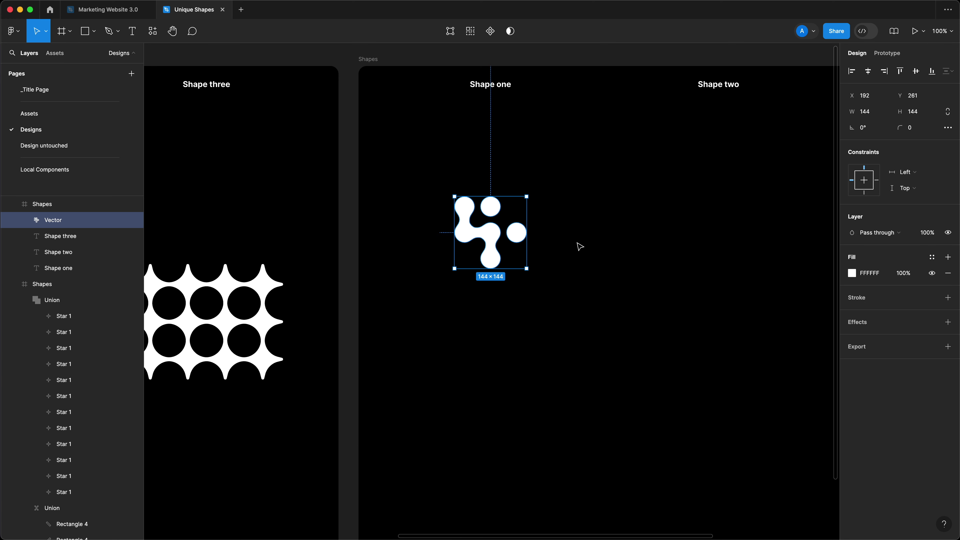
click(918, 72)
key(Escape)
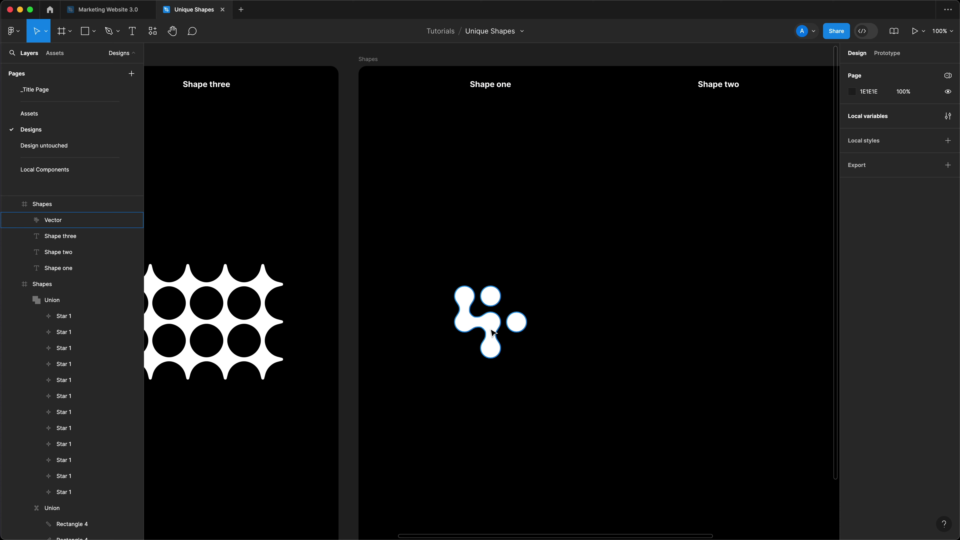
- Copy the finished Shape two union from the example frame and paste it into the working Shapes frame
click(504, 87)
click(496, 199)
drag(667, 289, 731, 269)
scroll(731, 269, left, 10)
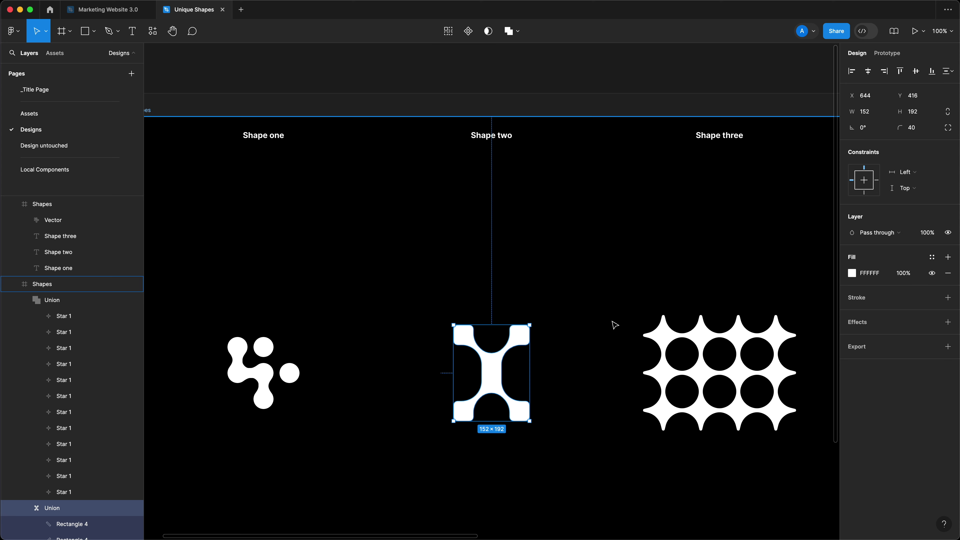
scroll(616, 295, right, 15)
click(289, 148)
key(super+v)
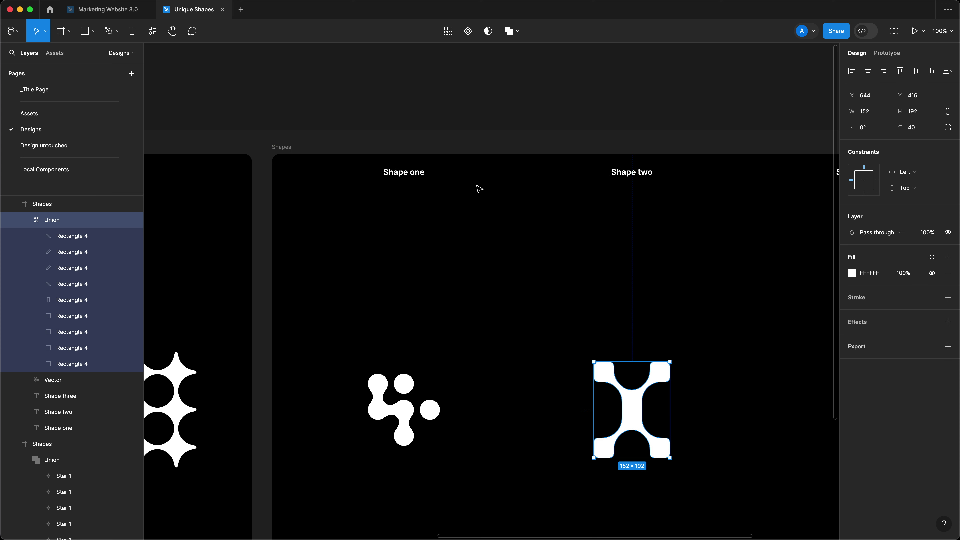
- Draw a 40 by 40 square above the pasted Shape two reference
click(686, 335)
drag(686, 334, 561, 273)
key(super+equal)
scroll(564, 234, down, 5)
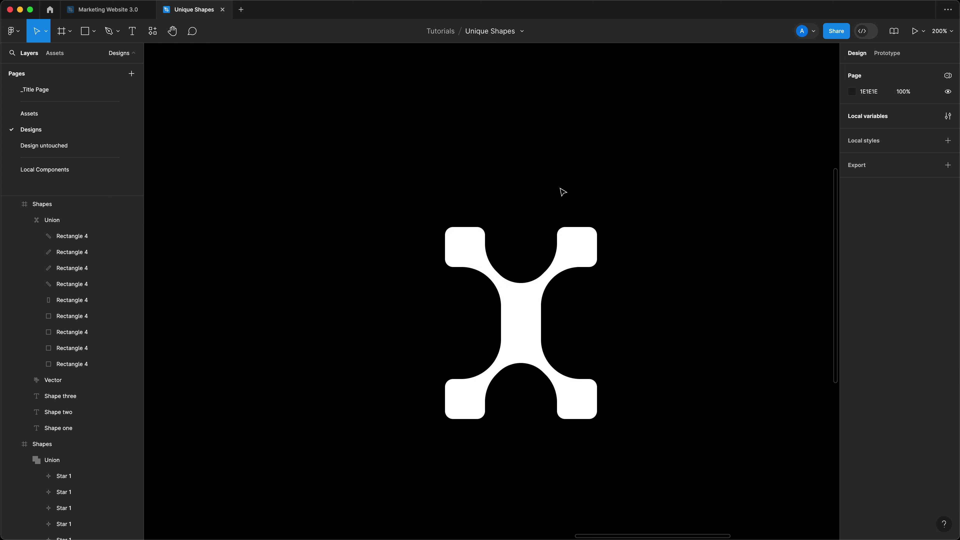
scroll(491, 182, up, 10)
key(r)
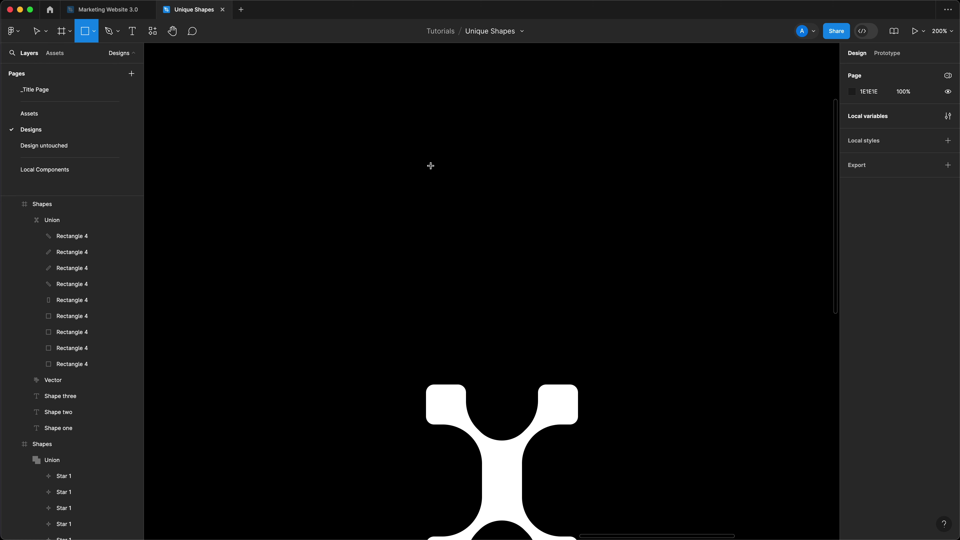
drag(430, 165, 471, 205)
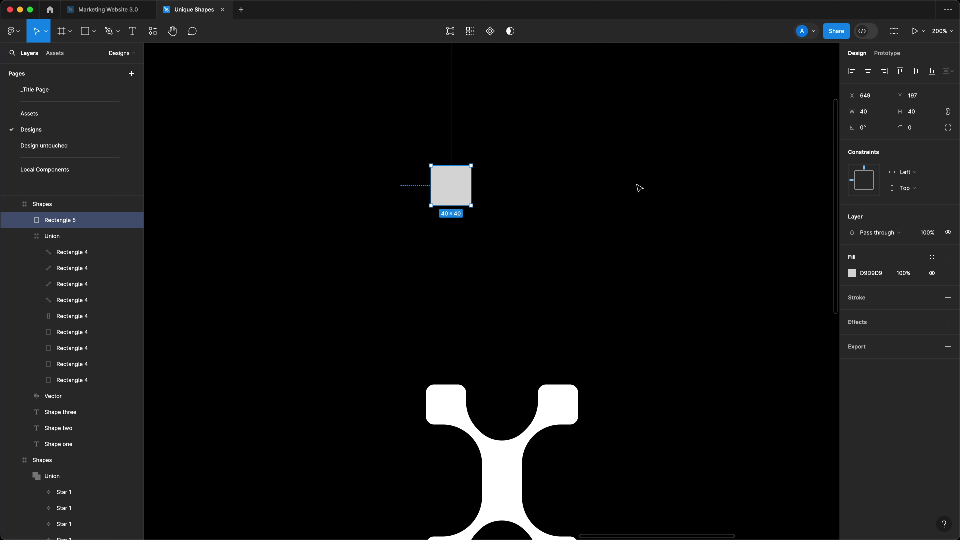
click(649, 218)
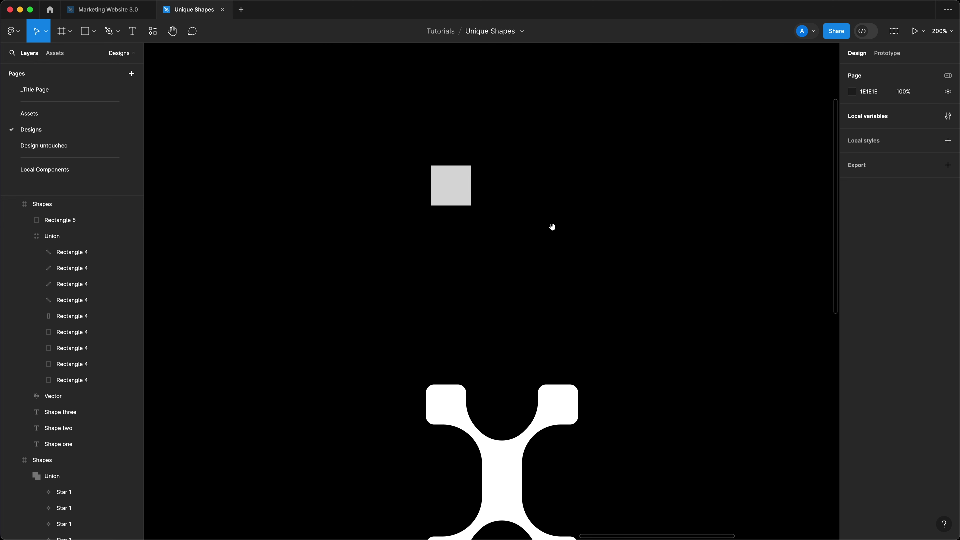
- Duplicate the 40 by 40 square to the right and below to build a two-by-two grid of squares
drag(552, 227, 548, 150)
click(447, 121)
drag(448, 121, 503, 122)
click(465, 166)
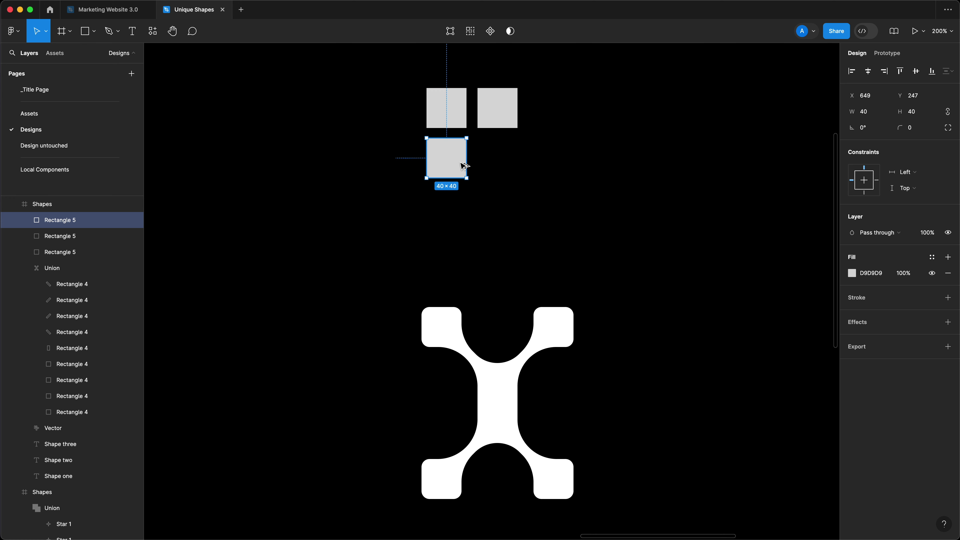
- Set the corner radius of all four squares in the grid to 8
drag(622, 204, 378, 63)
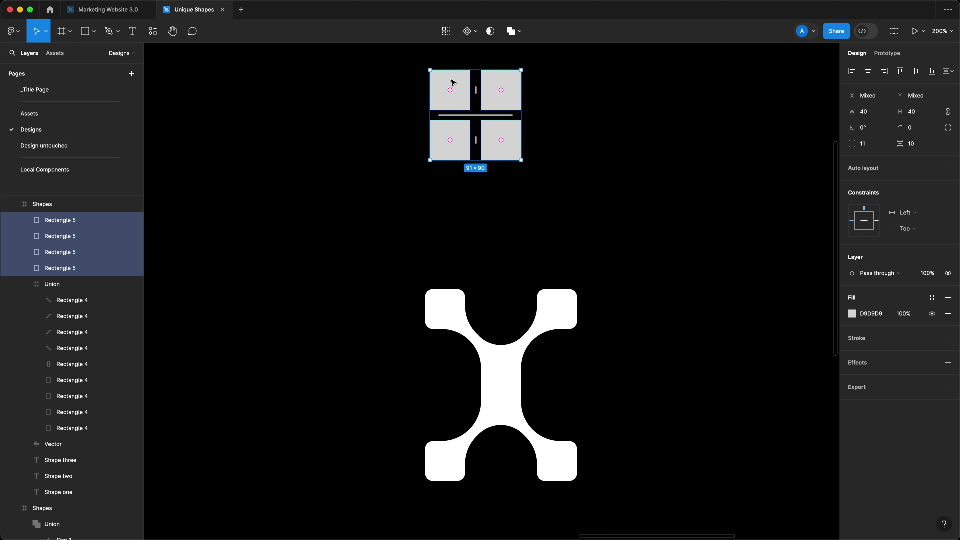
click(929, 131)
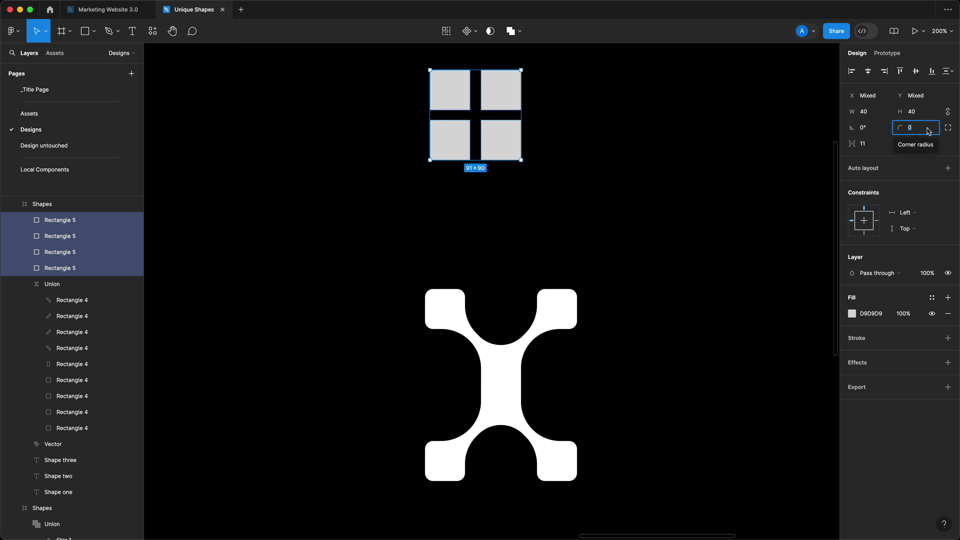
text(8)
key(Return)
click(588, 196)
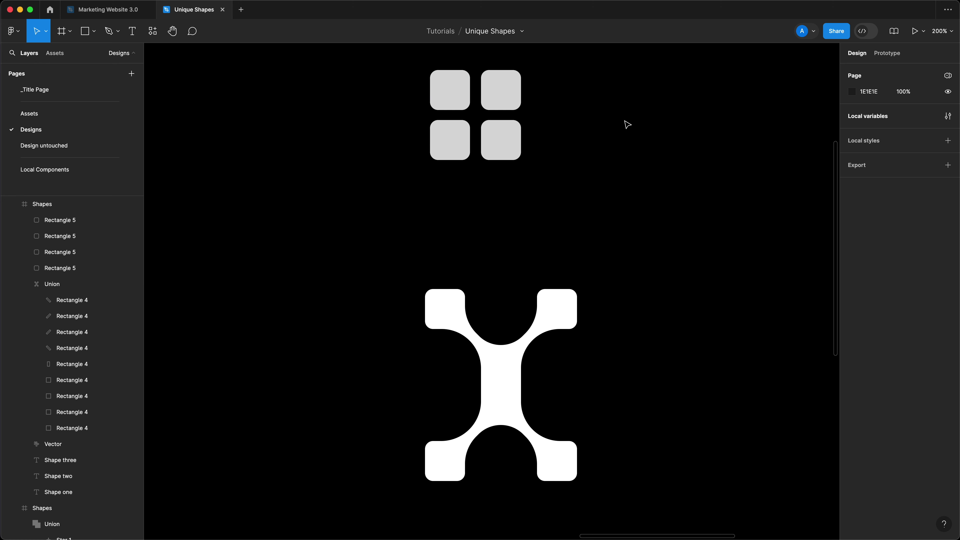
click(507, 144)
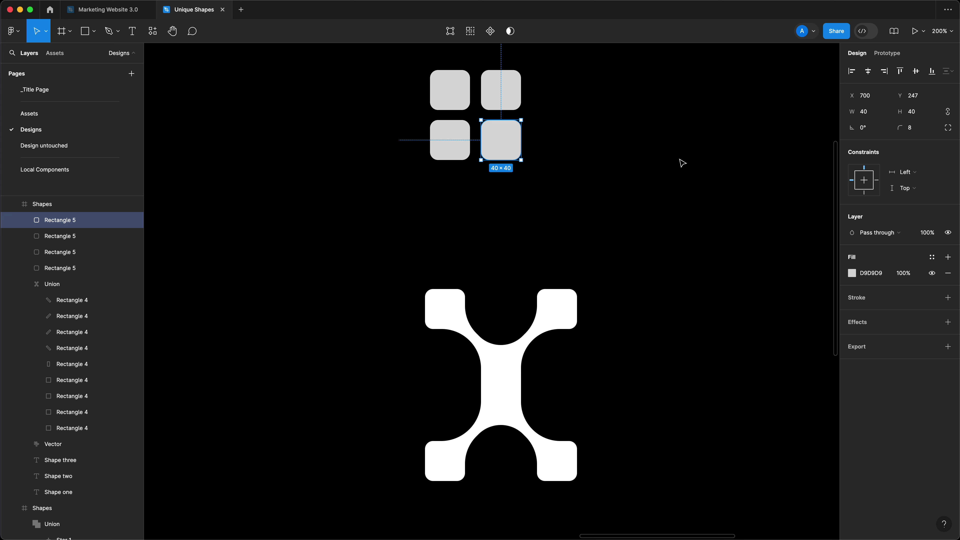
click(616, 158)
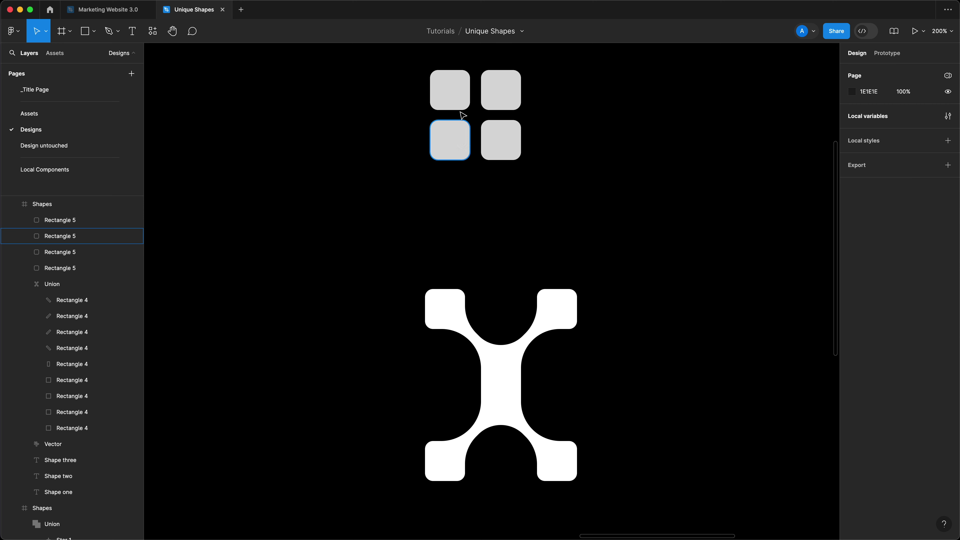
- Edit the upper-left square's vector points and set its inner, lower-right corner radius to 0
click(463, 101)
double_click(464, 100)
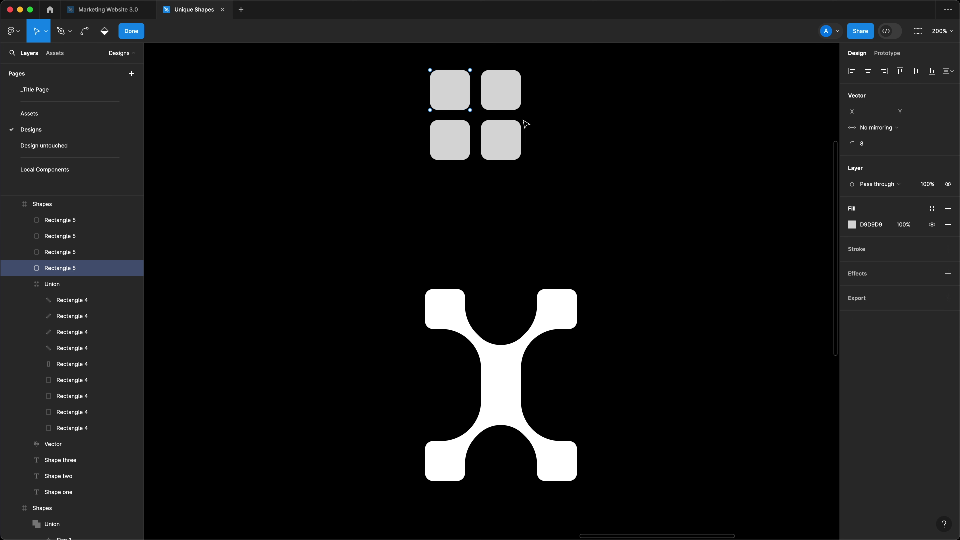
drag(524, 121, 597, 192)
key(super+plus)
drag(624, 122, 584, 284)
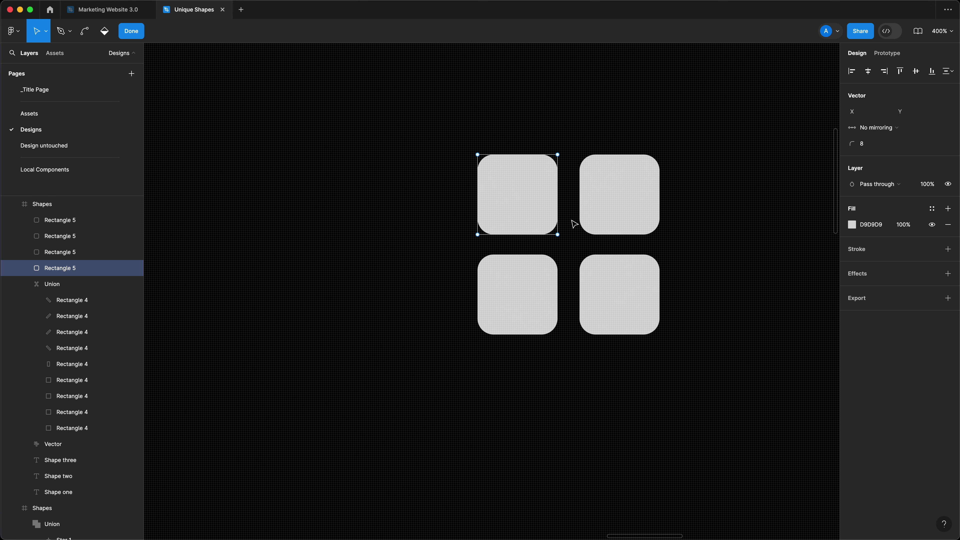
drag(570, 219, 544, 244)
click(883, 143)
text(0)
key(Return)
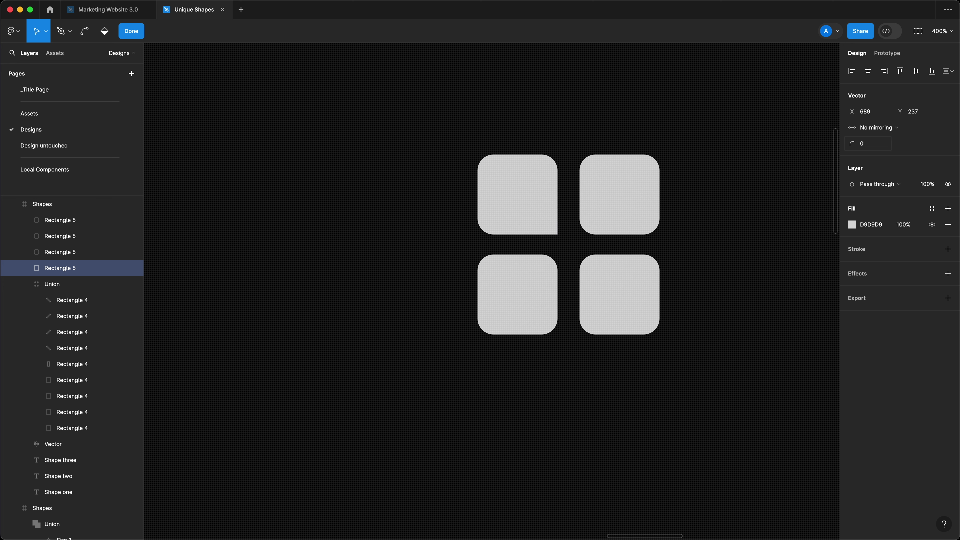
key(Escape)
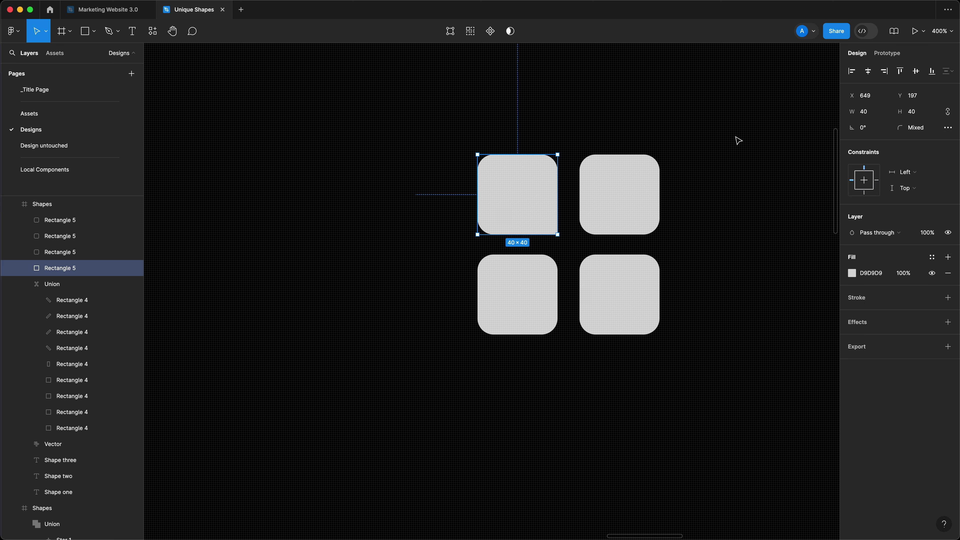
- Set the corner radius of the other three squares to 0 at the corner facing the grid's centre
double_click(632, 194)
drag(569, 244, 590, 225)
click(870, 144)
text(0)
key(Escape)
double_click(610, 279)
double_click(518, 294)
click(862, 144)
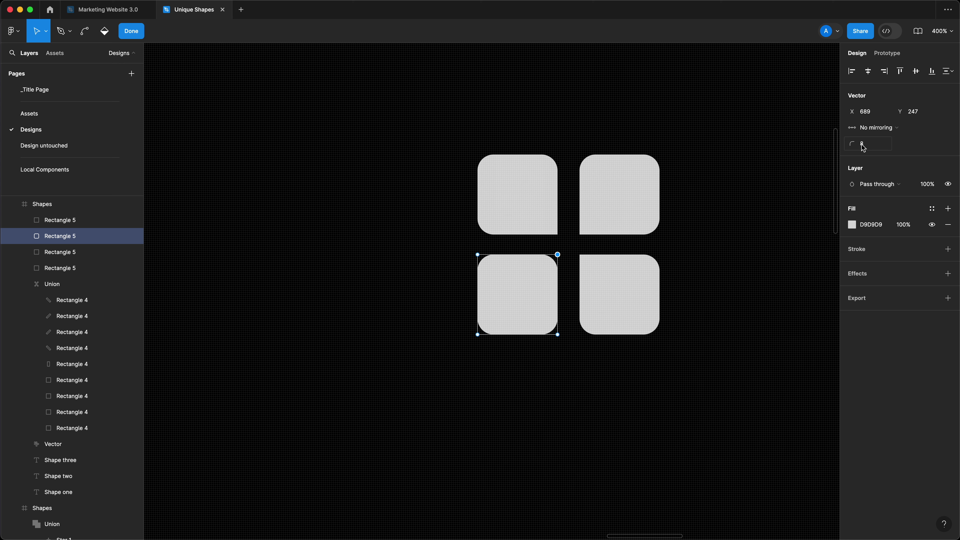
text(0)
- Draw a rectangle to the right of the squares and set its size to 40 by 80
key(super+minus)
drag(702, 349, 649, 323)
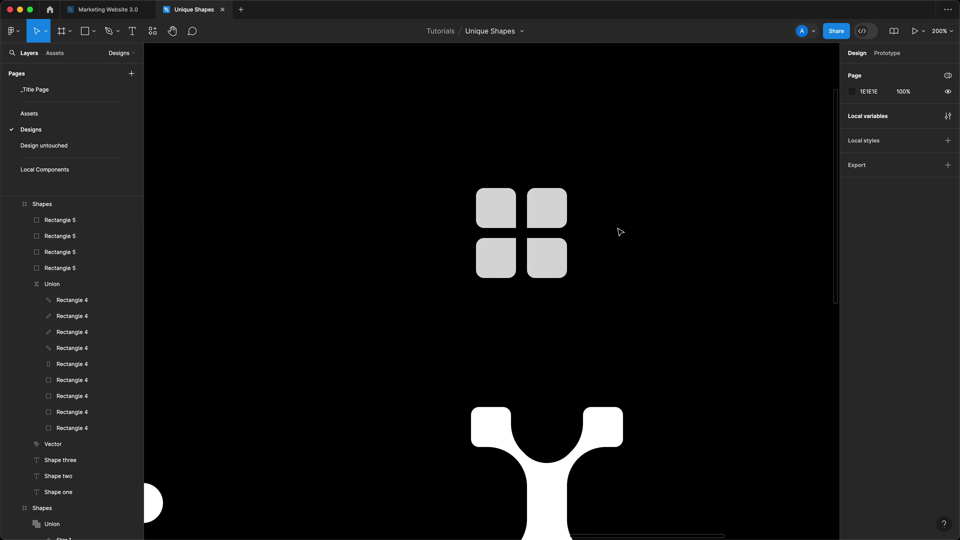
key(r)
drag(603, 186, 633, 223)
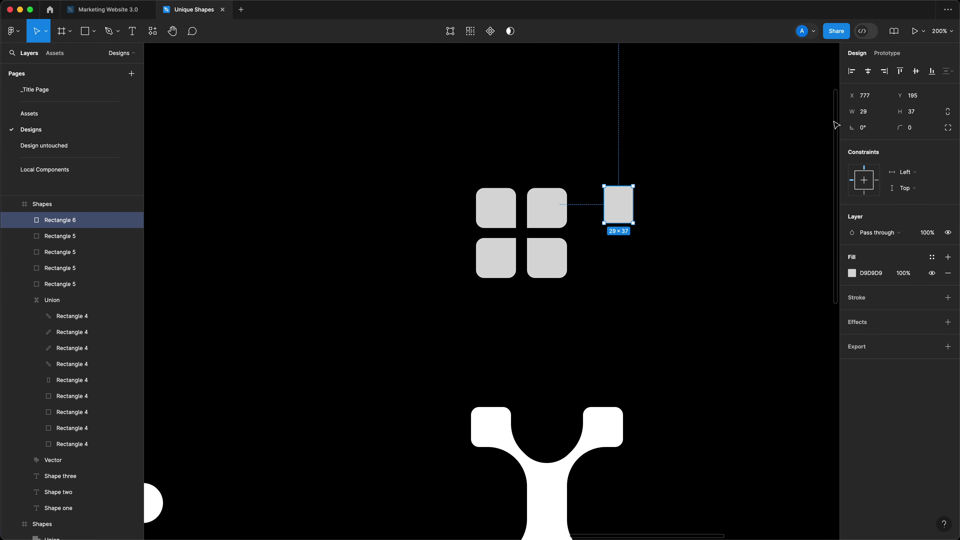
click(870, 112)
text(40)
key(Return)
click(676, 316)
click(624, 205)
click(922, 117)
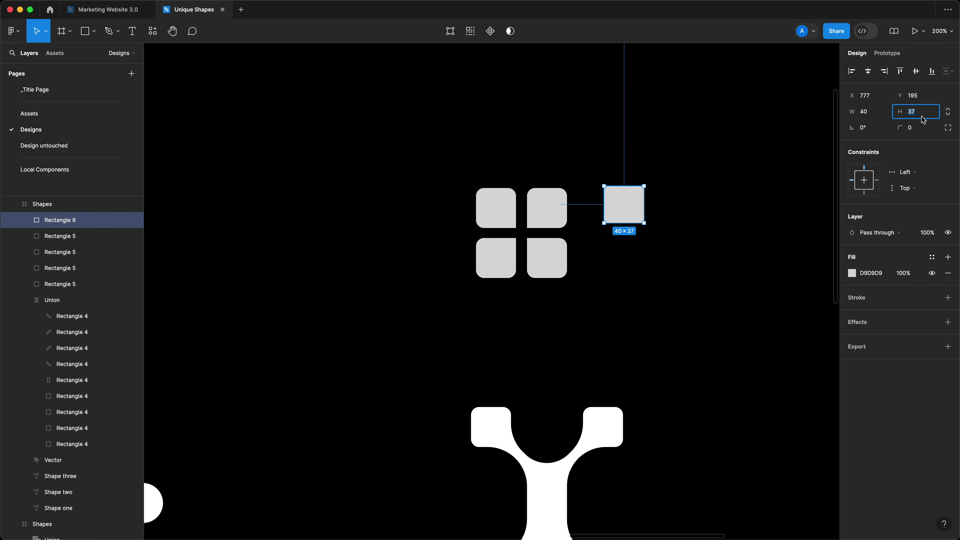
text(80)
key(Return)
click(664, 243)
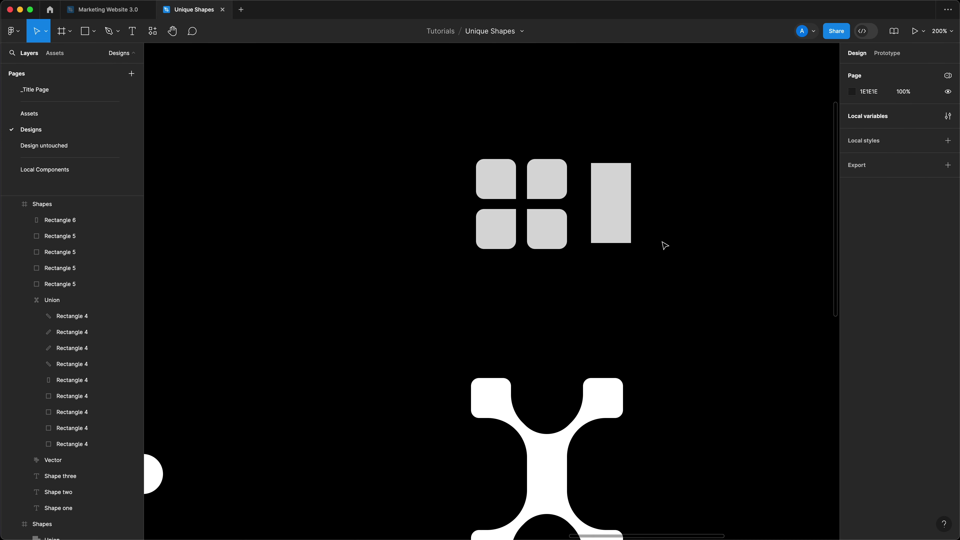
- Duplicate the 40 by 80 rectangle to its right and resize the copy to 10 by 40
drag(659, 146, 612, 301)
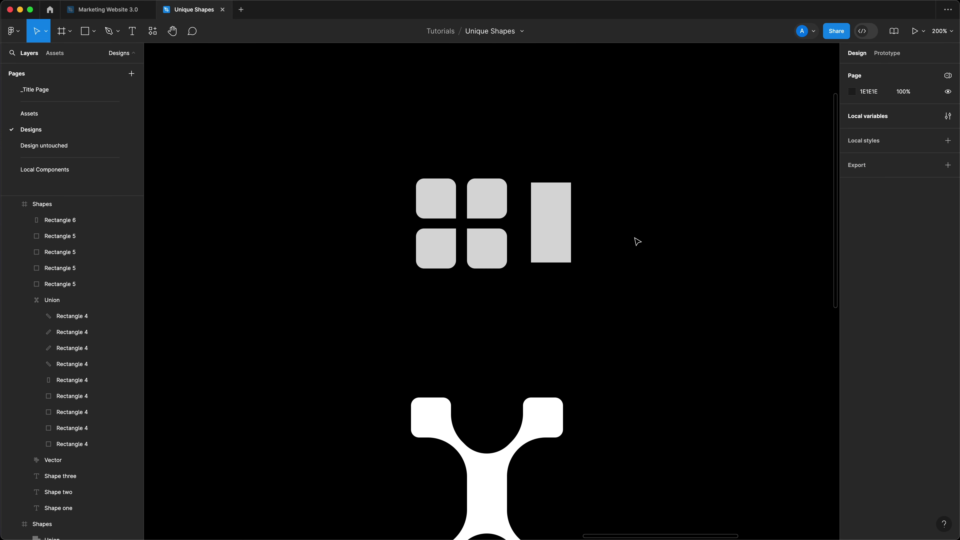
click(561, 219)
drag(562, 221, 611, 226)
click(868, 115)
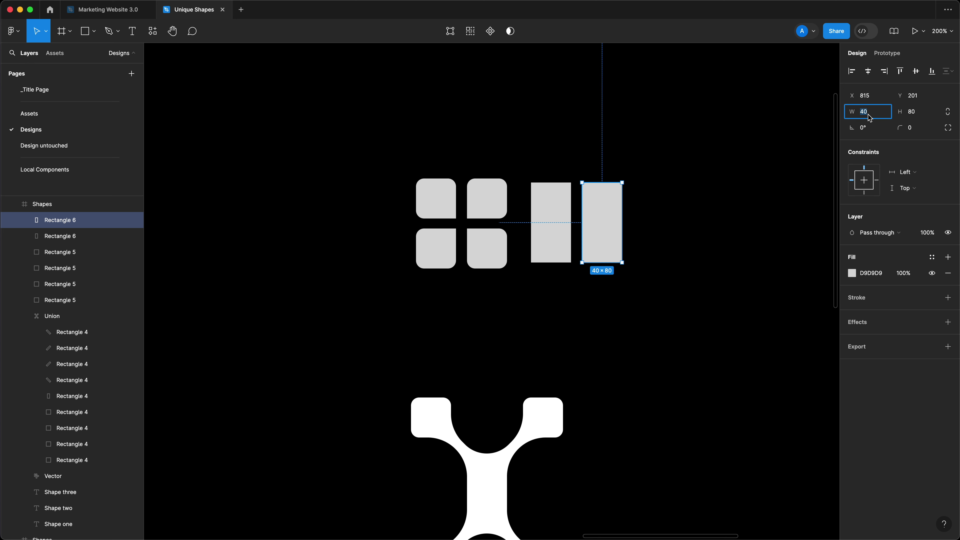
text(10)
key(Tab)
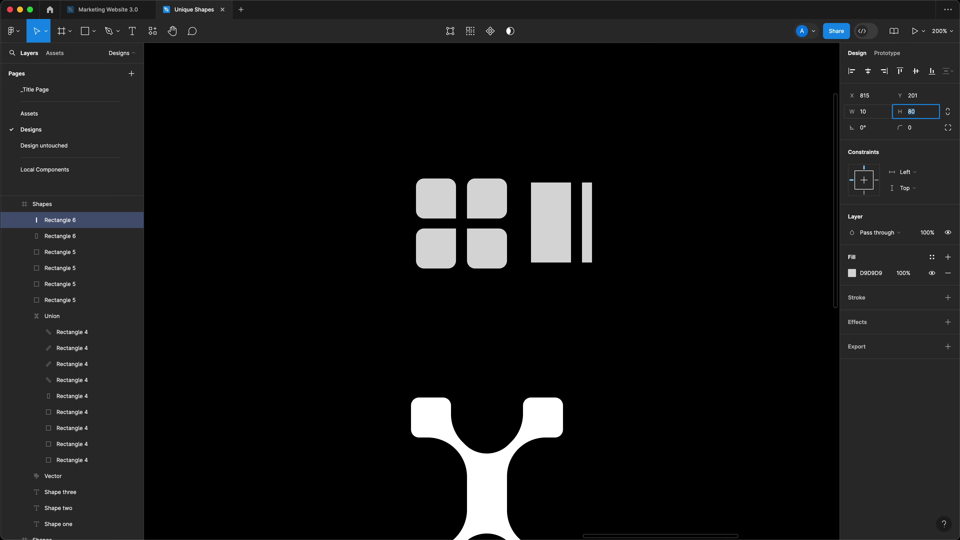
key(Return)
click(636, 298)
- Duplicate the 10 by 40 strip three times to make a row of four evenly spaced strips
click(587, 208)
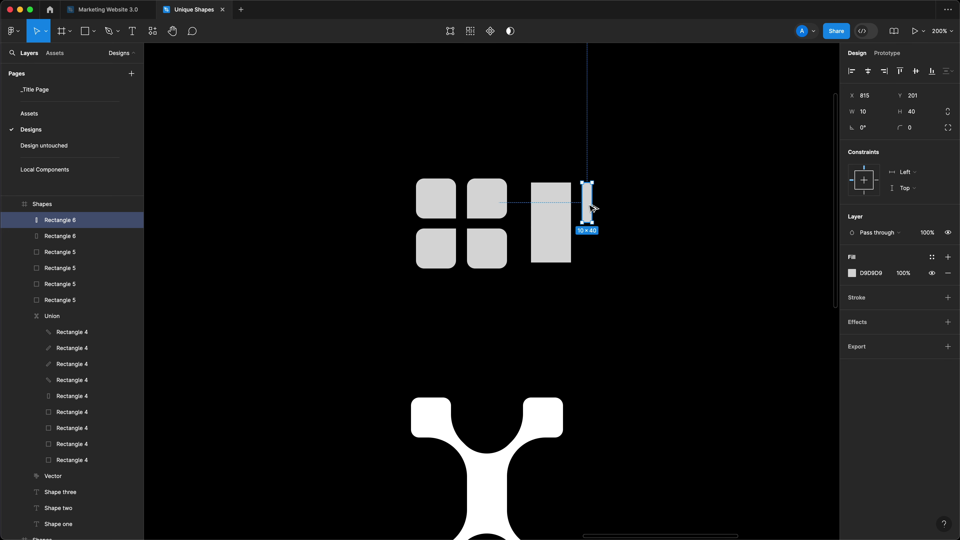
mouse_move(587, 208)
mouse_down()
mouse_move(612, 207)
mouse_move(600, 206)
mouse_up()
key(super+d)
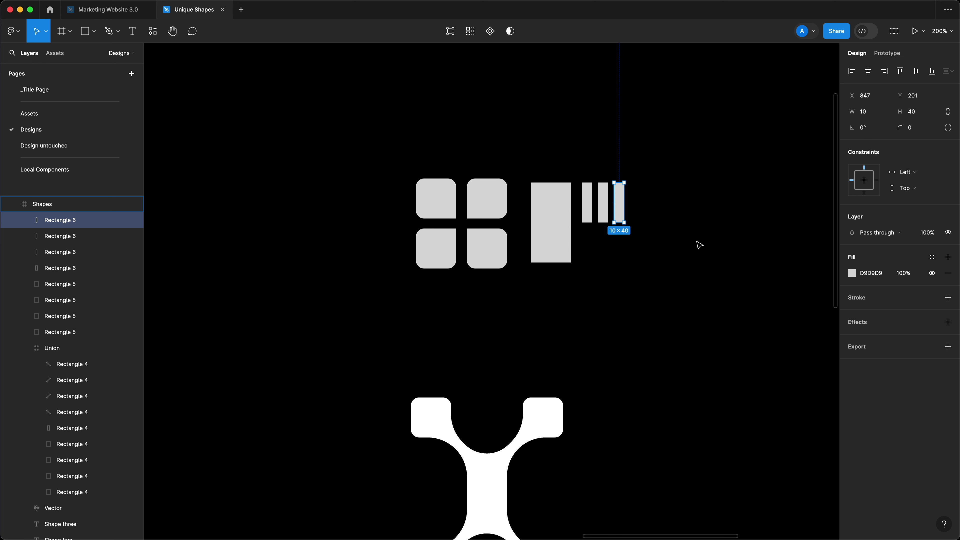
key(super+d)
- Change the fill of all the new squares, the rectangle and the strips to white (FFFFFF)
key(super+a)
click(881, 300)
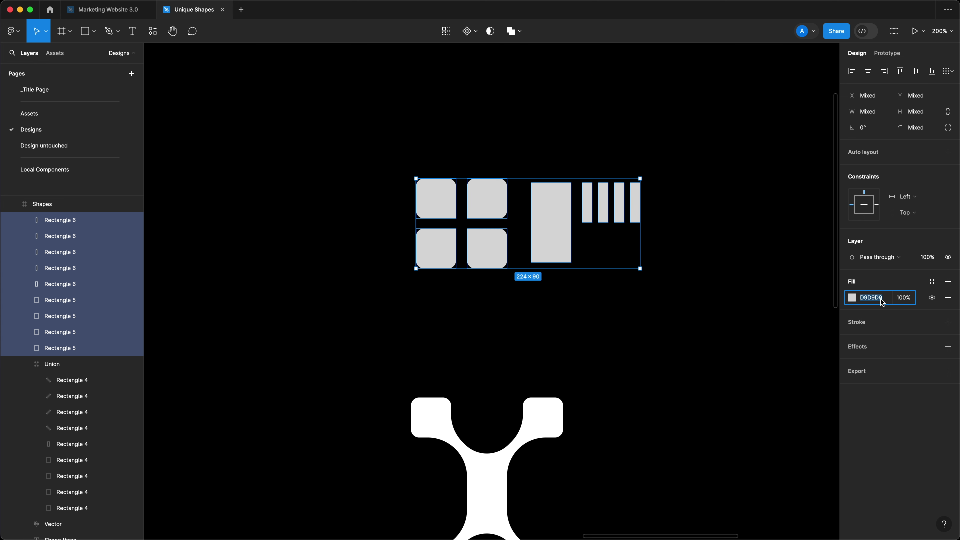
text(fff)
key(Return)
click(636, 299)
- Attach the four strips to the 40 by 80 rectangle's corners, two above and two below, flush with its sides
key(super+equal)
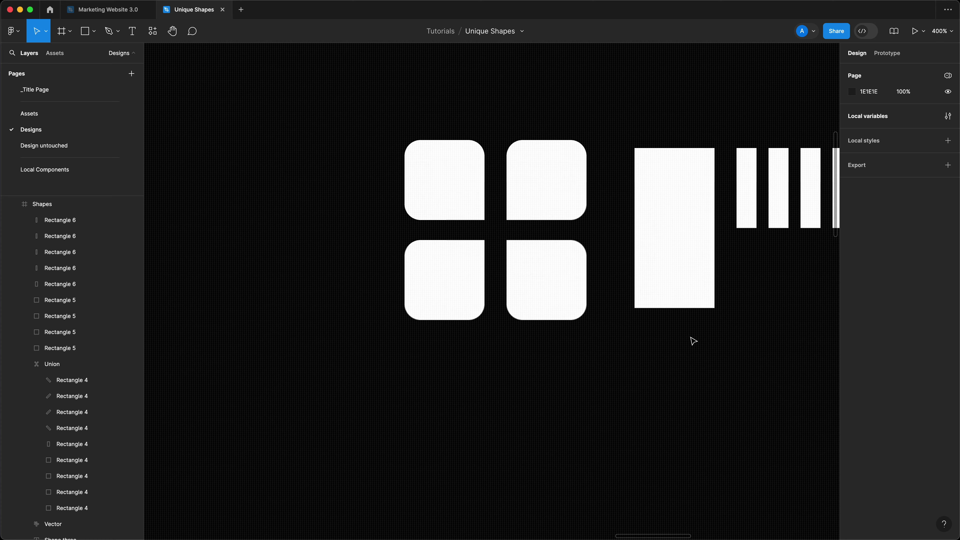
drag(687, 336, 520, 440)
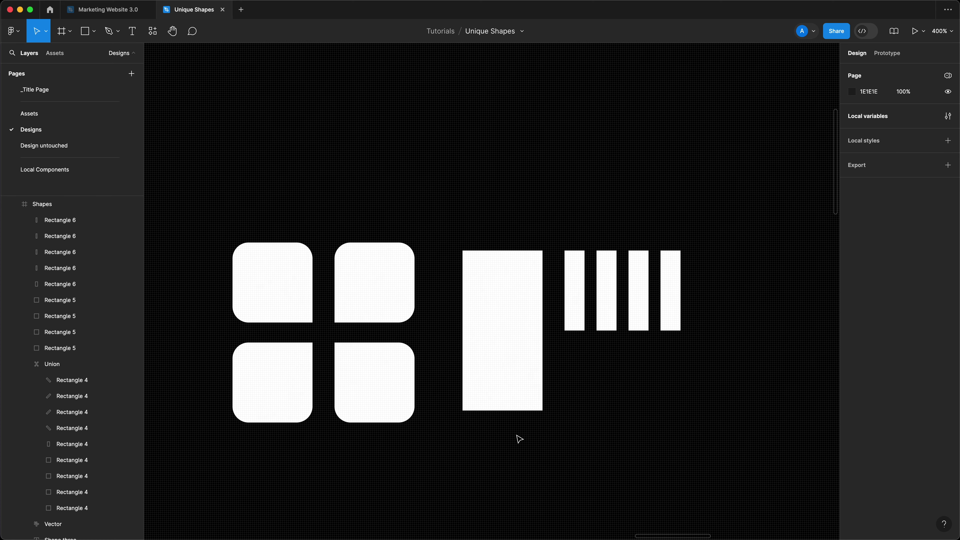
key(super+equal)
scroll(639, 358, right, 2)
click(627, 369)
drag(628, 369, 420, 210)
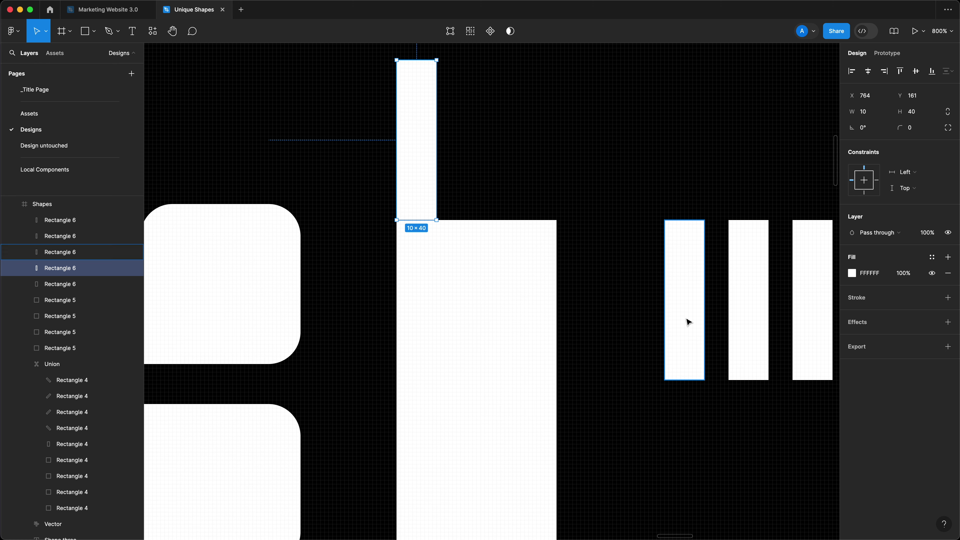
drag(688, 322, 537, 159)
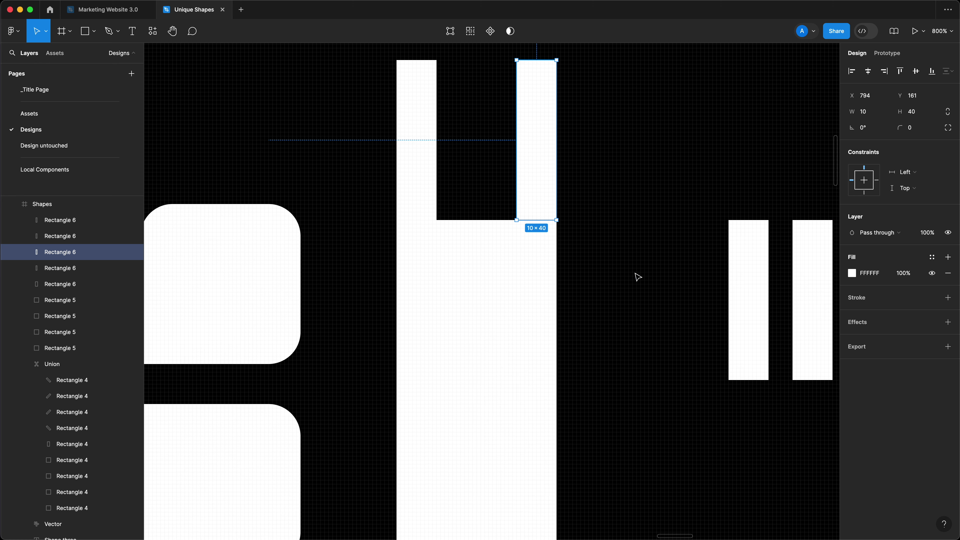
scroll(635, 273, down, 4)
drag(725, 131, 393, 452)
drag(792, 145, 515, 465)
click(567, 422)
key(super+minus)
scroll(567, 421, up, 2)
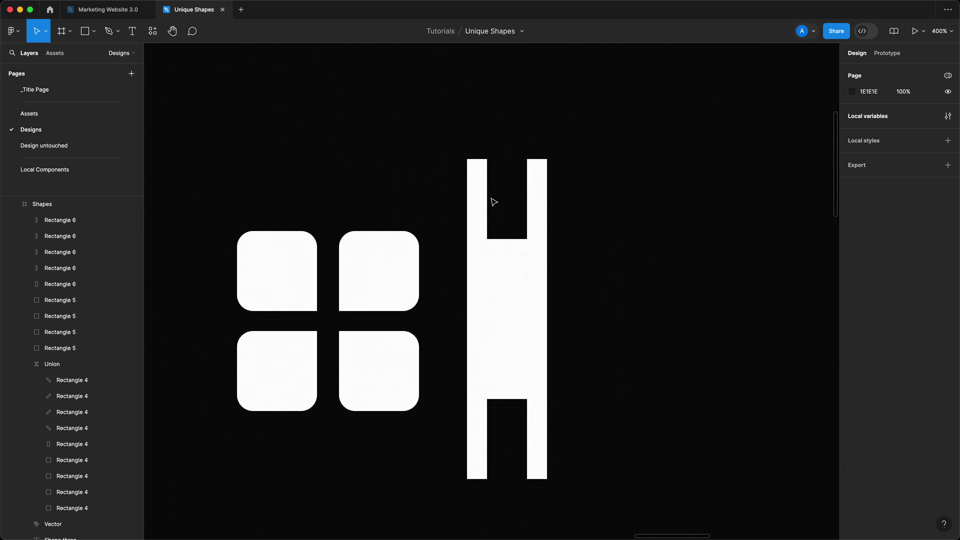
click(477, 200)
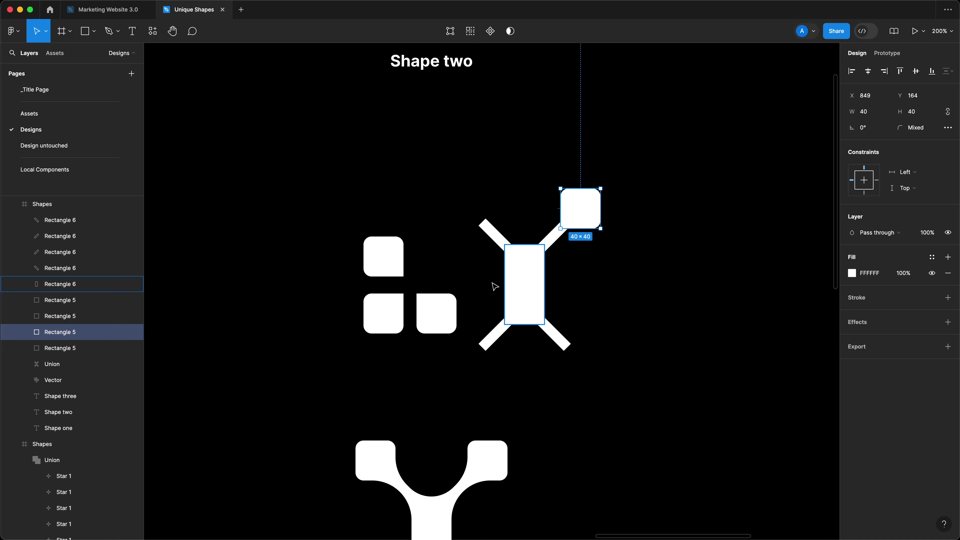
- Place the rounded squares on the outer ends of the upper-left, lower-right and lower-left diagonal strips
drag(398, 267, 483, 218)
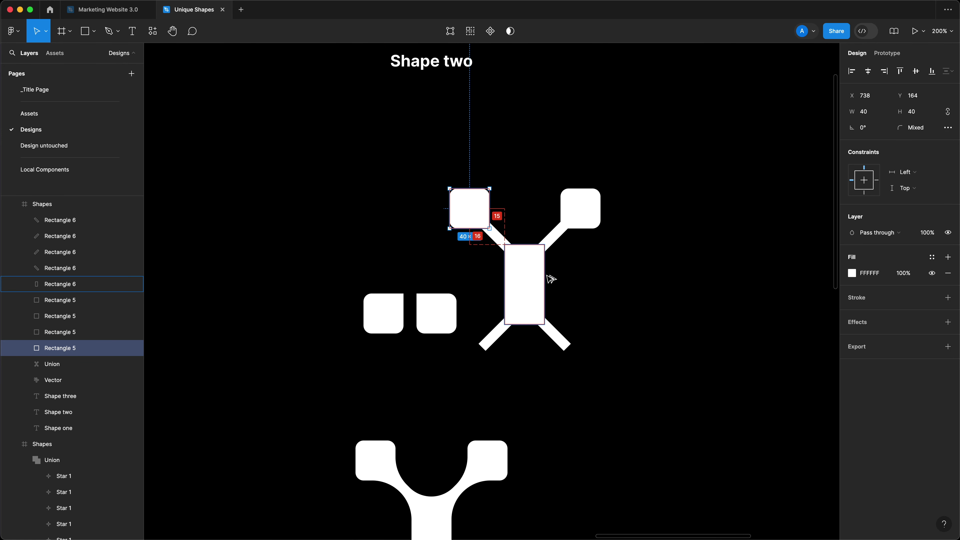
key(Left)
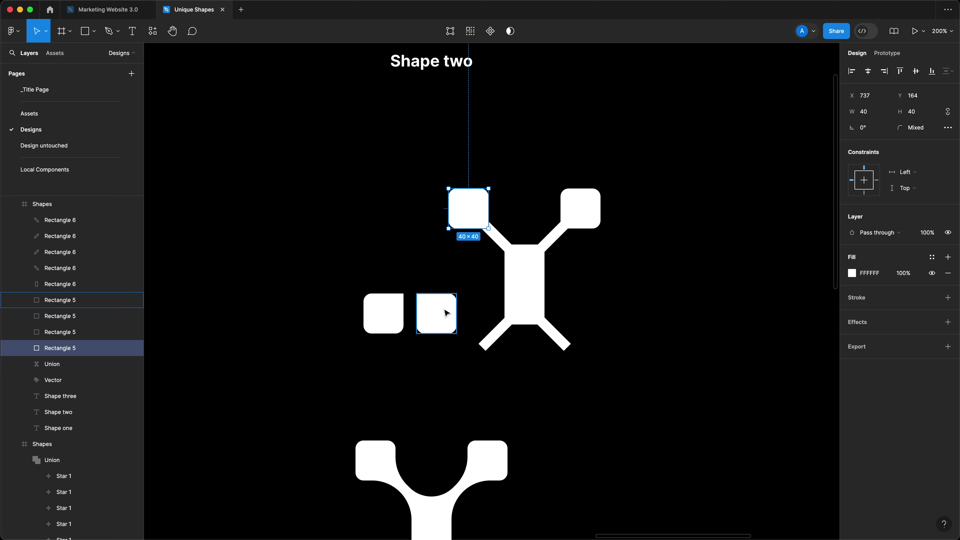
drag(446, 312, 580, 361)
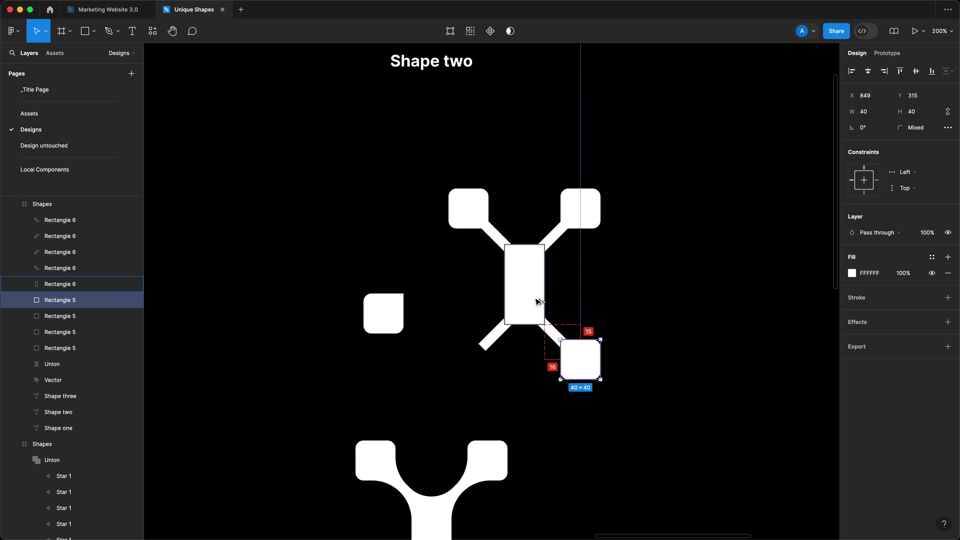
drag(398, 324, 483, 369)
click(669, 180)
- Select all the squares, diagonal strips and the central rectangle and combine them with Union
drag(659, 155, 430, 401)
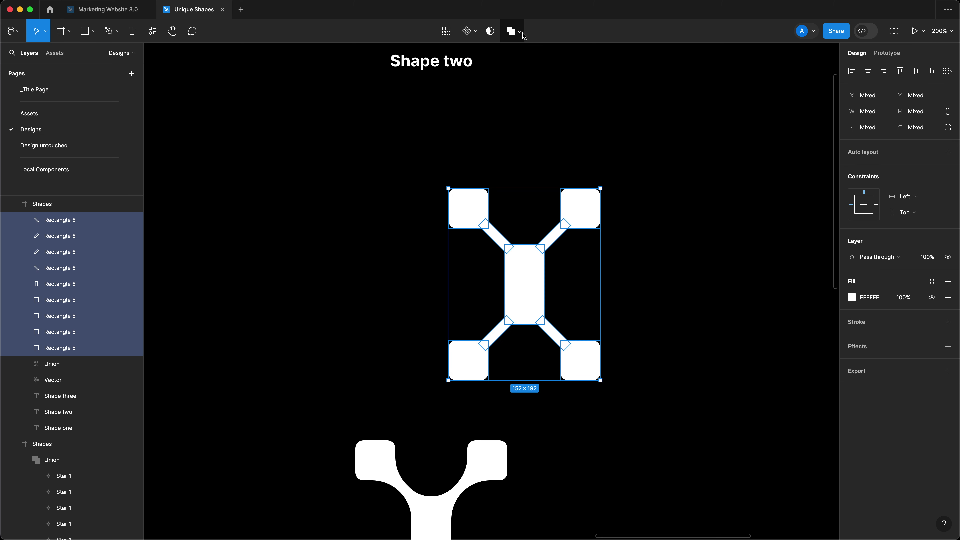
click(514, 31)
click(482, 54)
- Set the new union's corner radius to 40
click(917, 127)
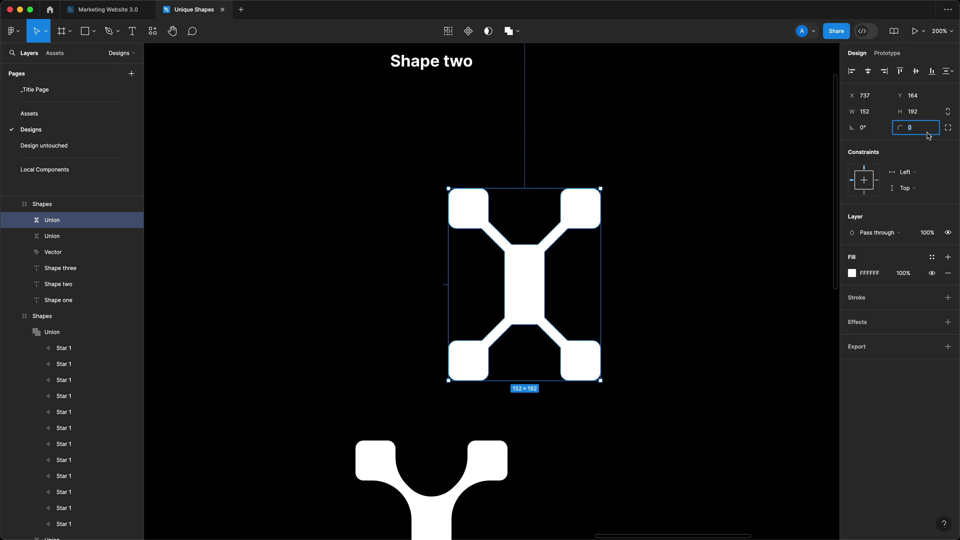
text(48)
key(Return)
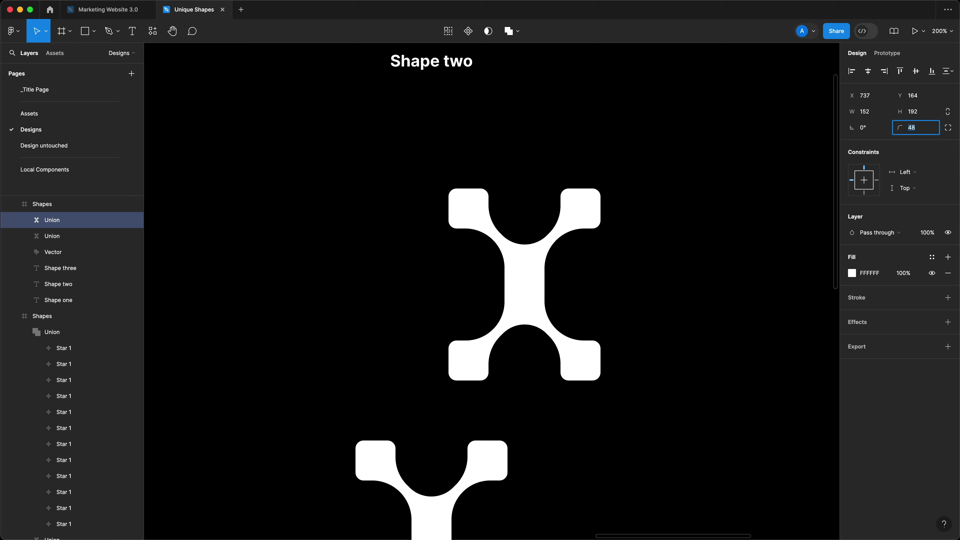
text(40)
key(Return)
- Delete the Shape two reference union below the newly built shape
scroll(596, 157, down, 3)
scroll(596, 156, left, 1)
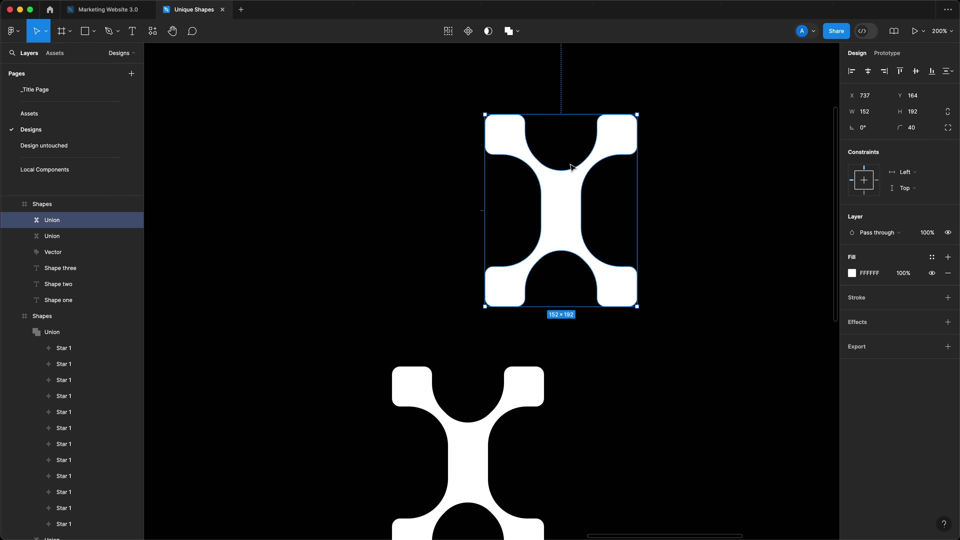
click(734, 273)
key(shift+0)
click(482, 364)
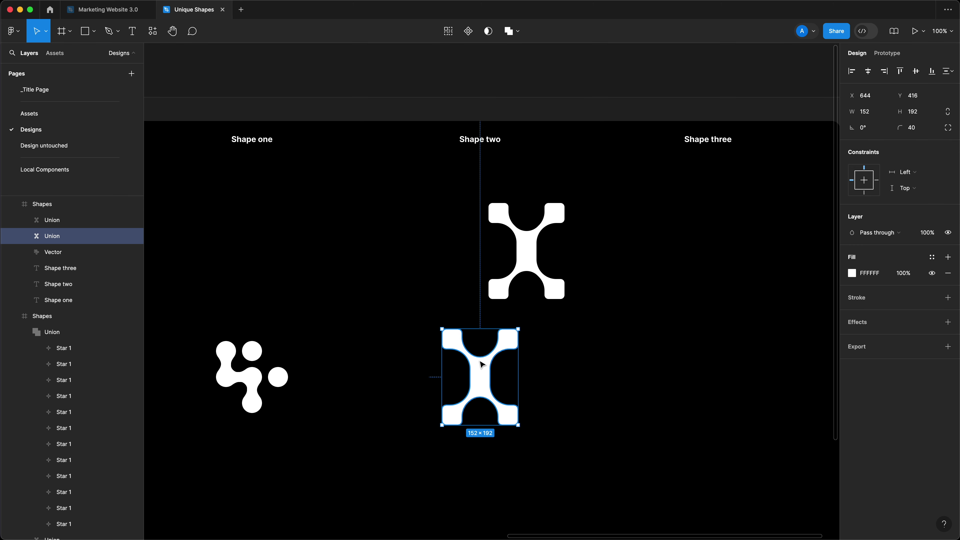
key(Delete)
- Flatten the newly built Shape two union and move it into the deleted reference's place beneath its heading
right_click(529, 256)
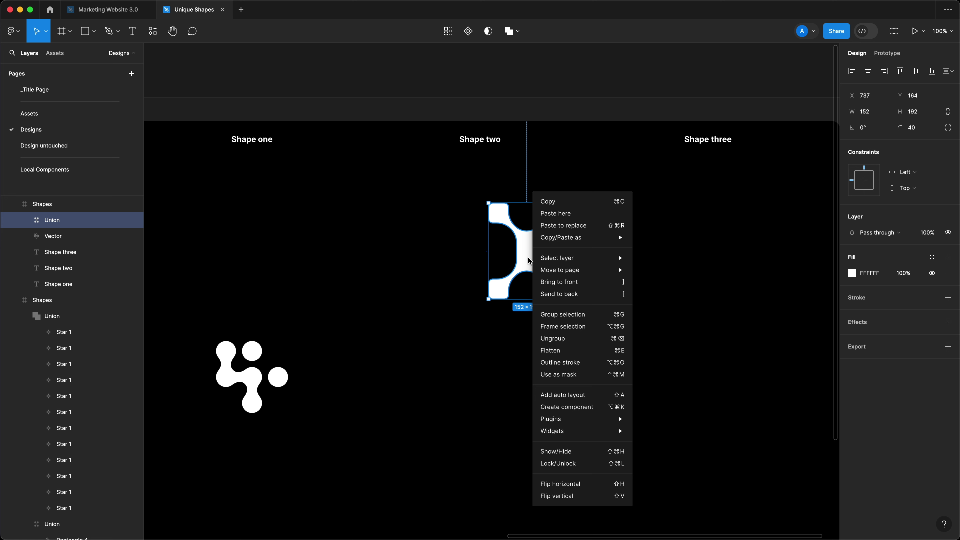
click(573, 352)
click(571, 374)
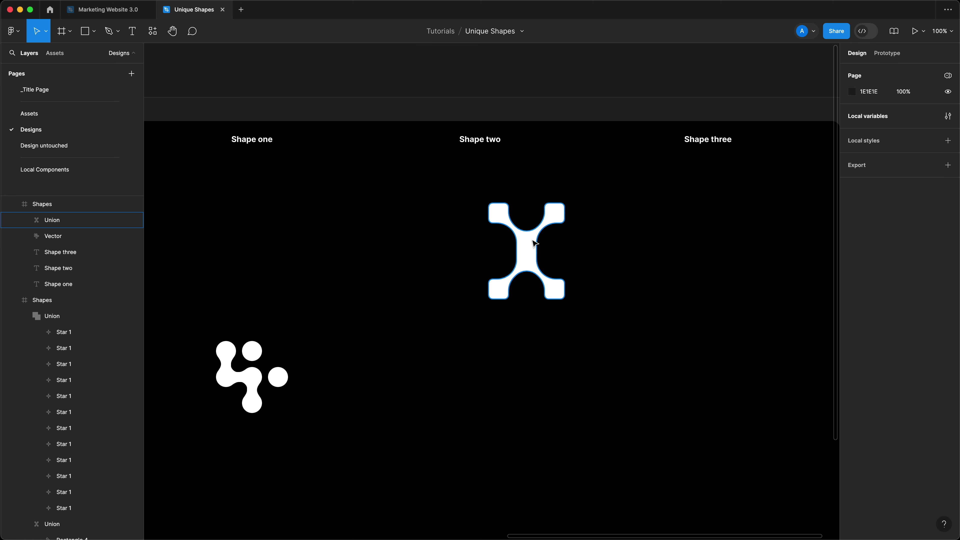
drag(534, 243, 489, 400)
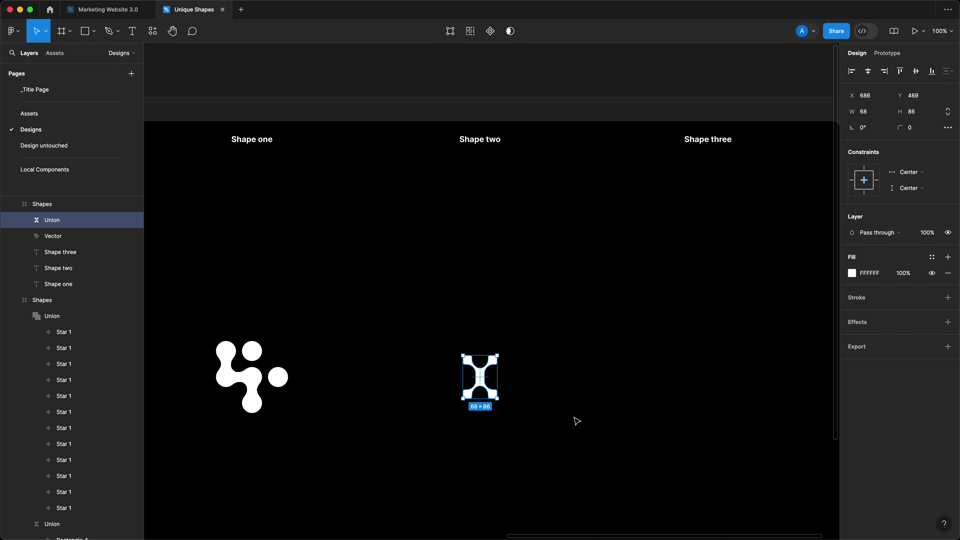
key(super+z)
click(616, 414)
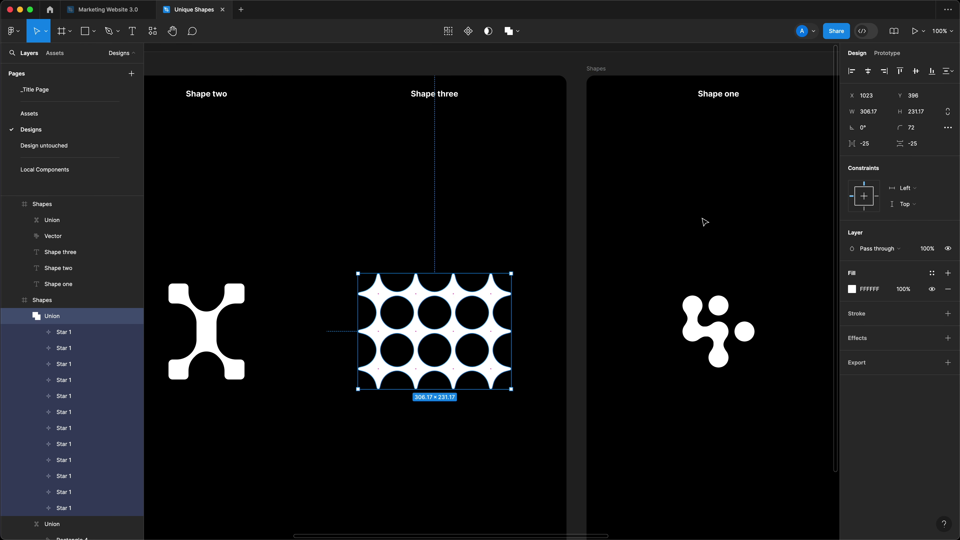
- Paste a copy of the Shape three star-grid union into the working Shapes frame as a reference
drag(705, 222, 518, 225)
click(235, 80)
key(super+v)
click(671, 206)
drag(672, 206, 508, 197)
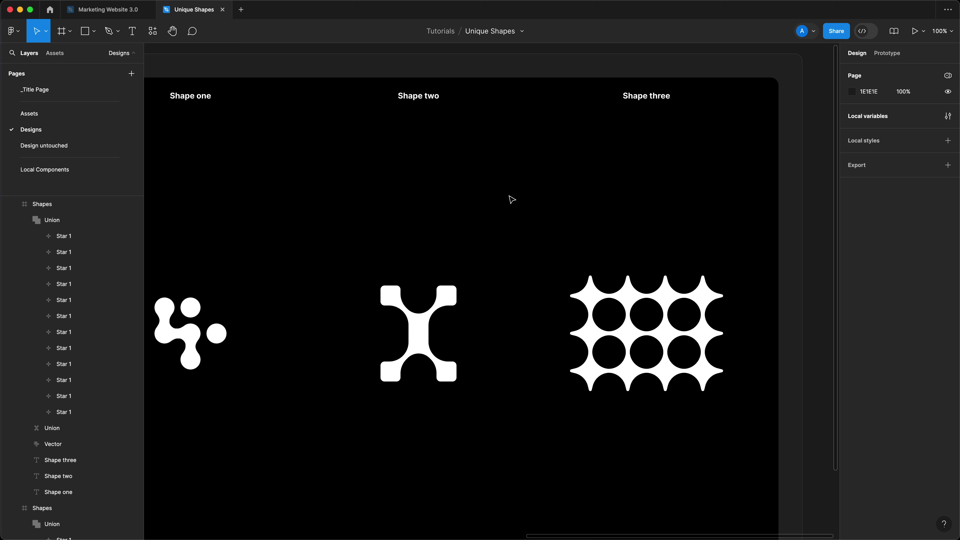
- Place a 100 × 100 star above the Shape three reference grid and set its point count to 4
scroll(512, 199, up, 5)
scroll(476, 171, right, 5)
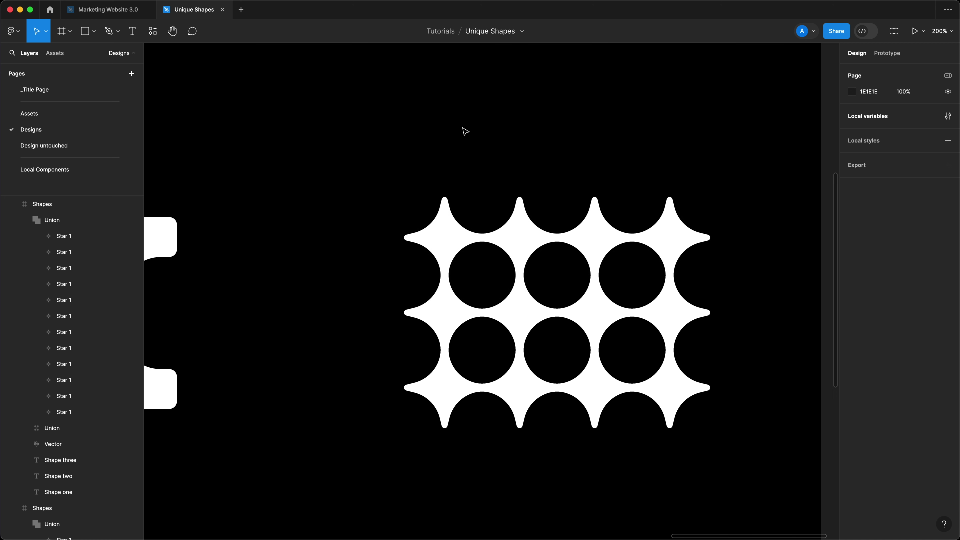
scroll(384, 130, up, 3)
click(93, 31)
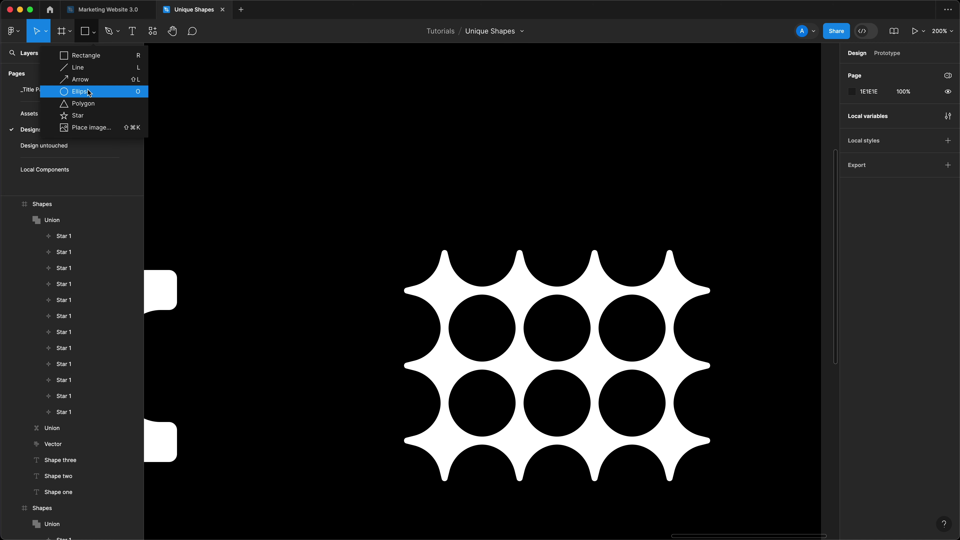
click(91, 116)
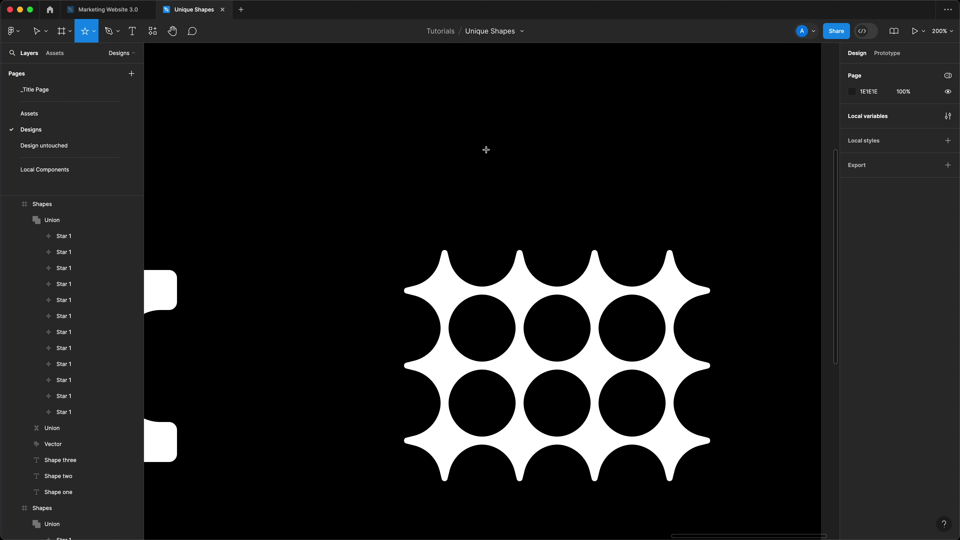
click(466, 127)
click(870, 148)
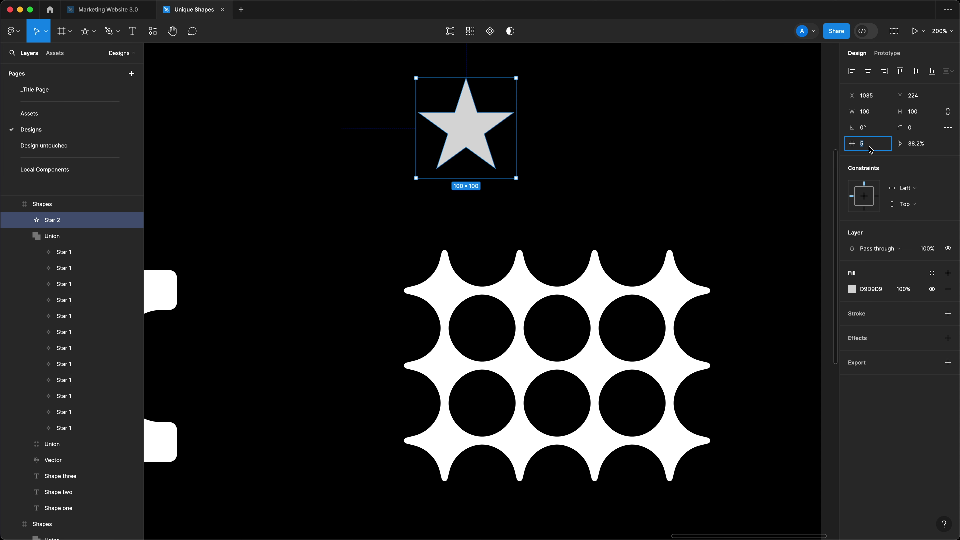
text(4)
key(Return)
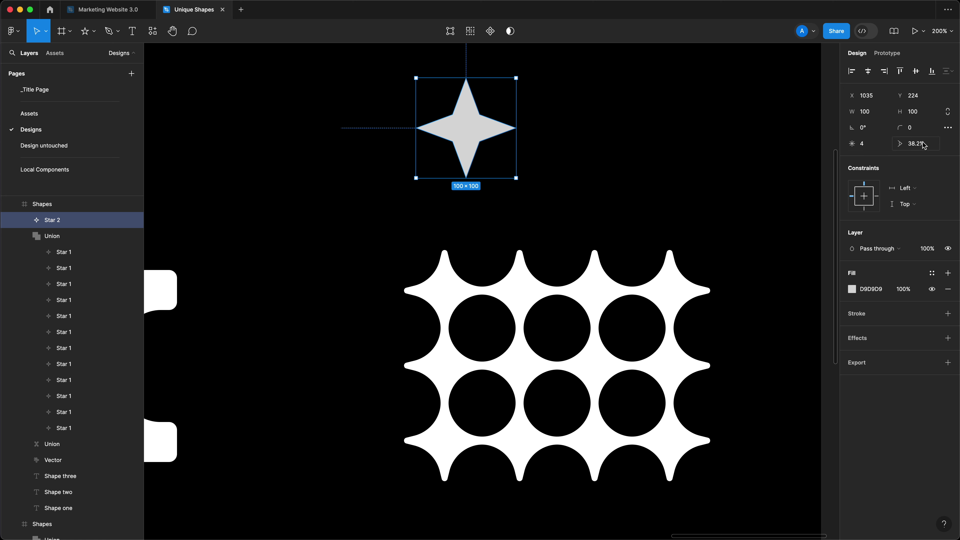
- Set the four-pointed star's ratio to 30% and its corner radius to 2
click(922, 144)
text(30)
key(Return)
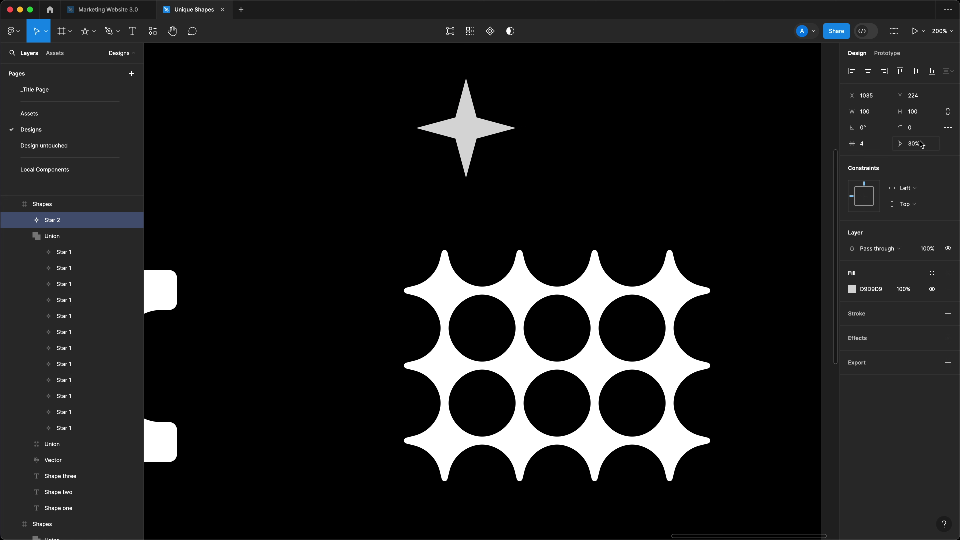
click(914, 128)
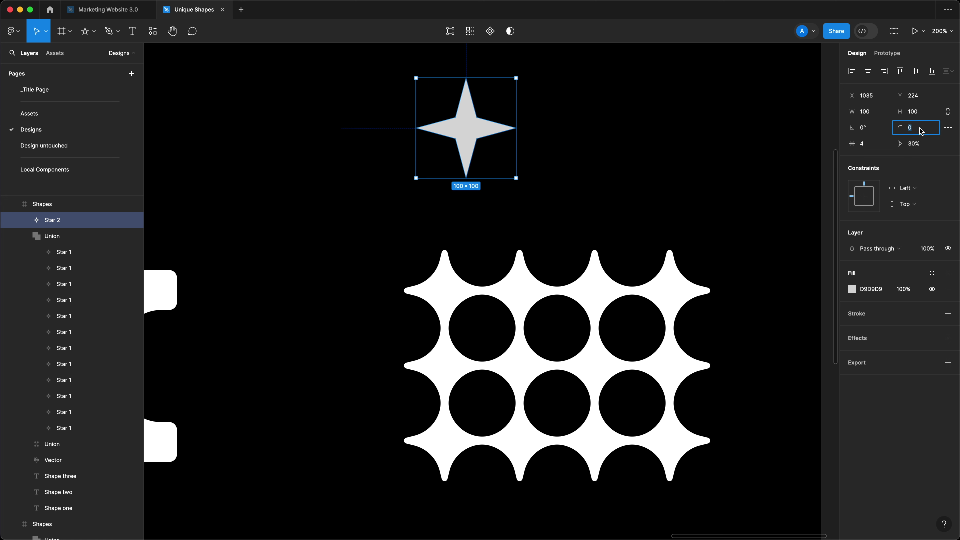
text(2)
key(Return)
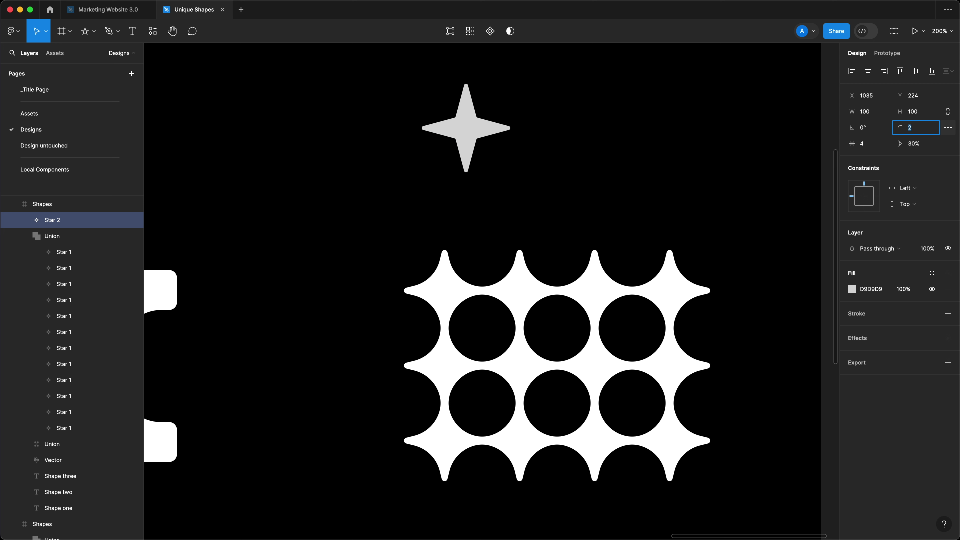
- Round only the star's four inner points with a corner radius of 32
key(Return)
drag(492, 115, 438, 156)
click(876, 148)
text(32)
key(Return)
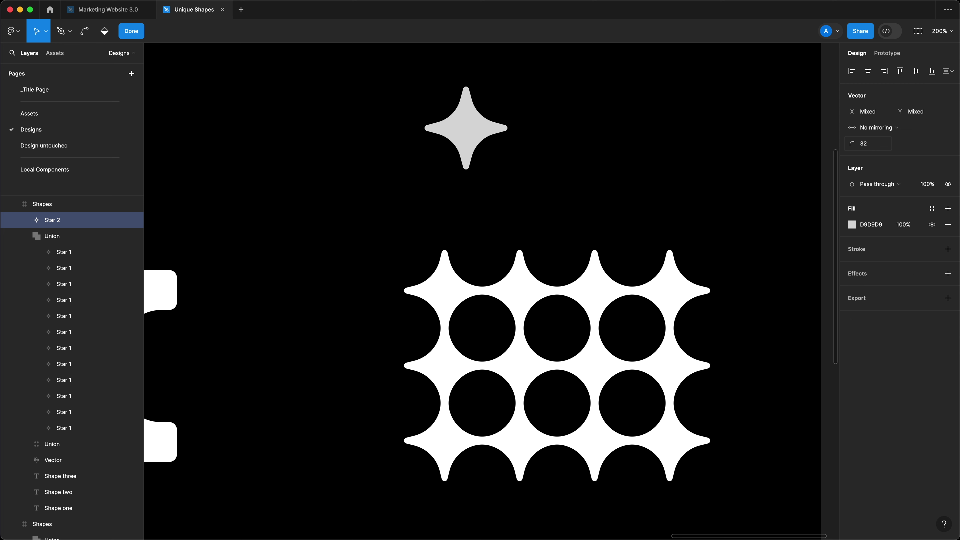
key(Escape)
click(626, 185)
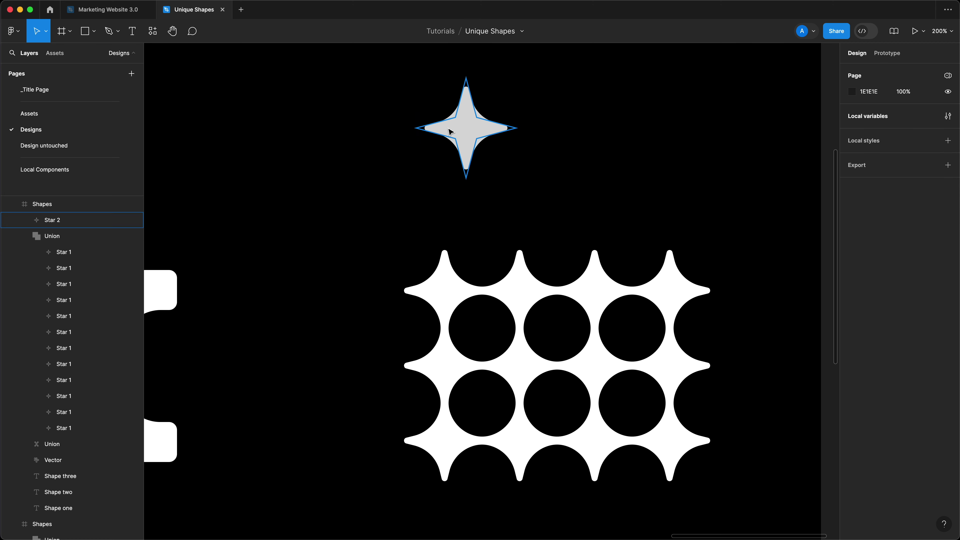
- Duplicate the rounded star into a horizontal row of four with -25 spacing so their tips overlap
drag(467, 134, 536, 137)
click(612, 242)
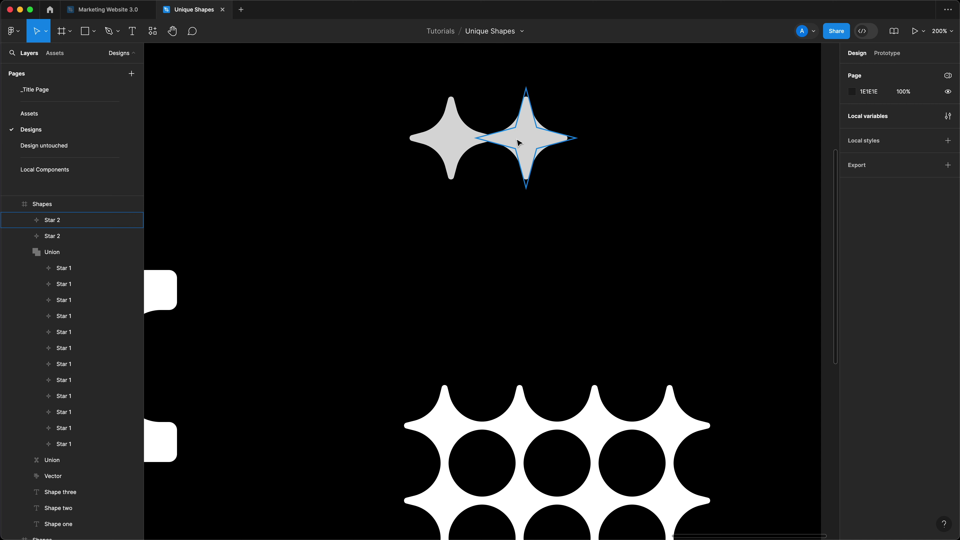
alt+drag(538, 141, 613, 142)
key(super+d)
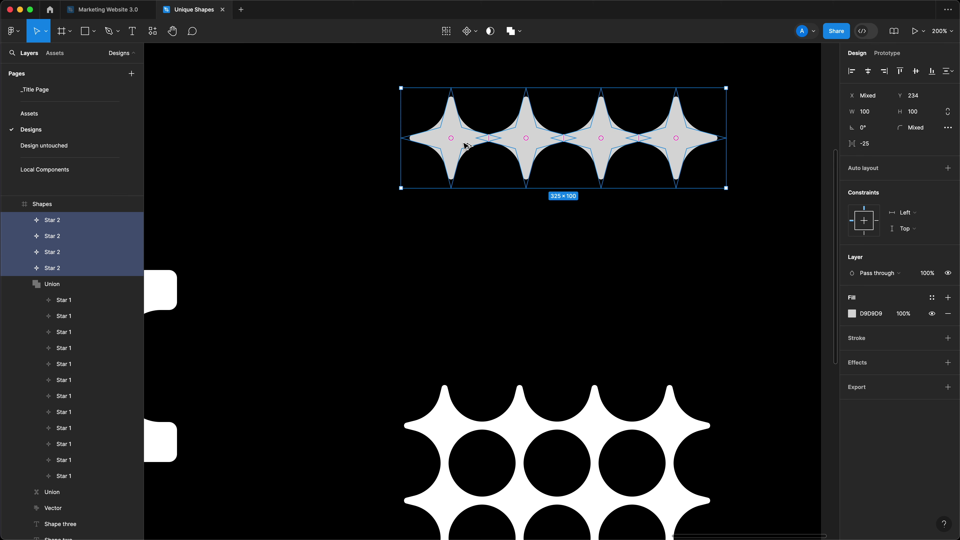
- Duplicate the row of stars downward twice with -25 vertical spacing to form a four-by-three grid
alt+drag(464, 145, 471, 221)
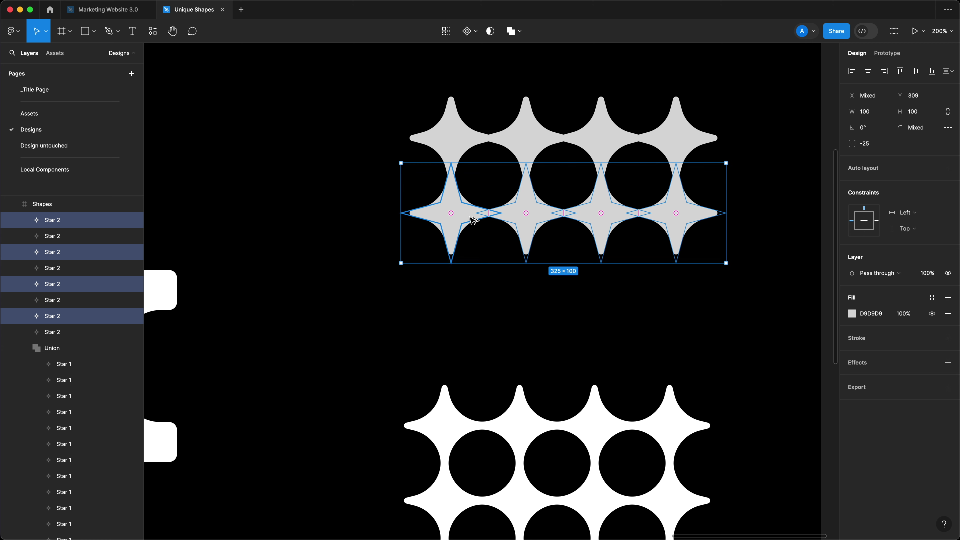
key(super+d)
click(752, 354)
- Delete the Shape three reference union below the new star grid
scroll(756, 363, down, 3)
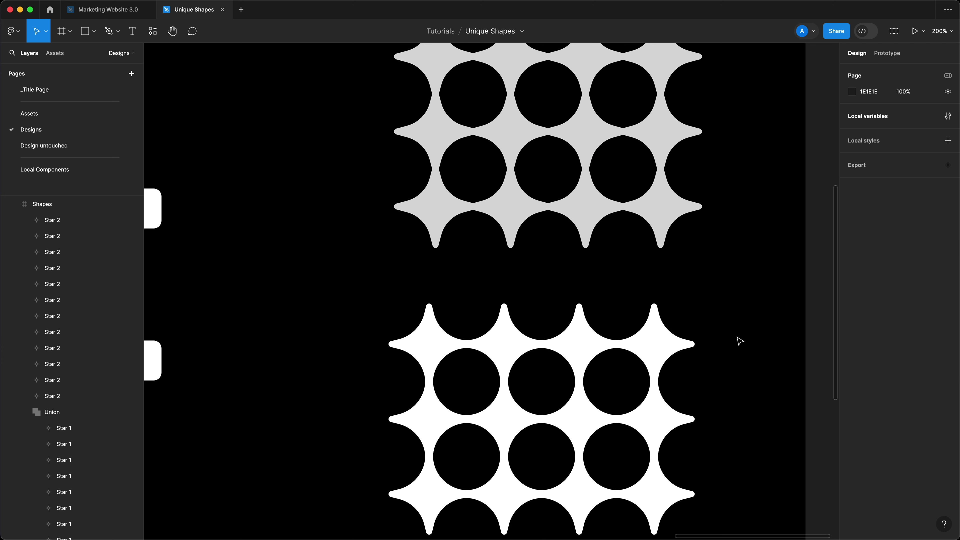
click(452, 511)
key(Delete)
- Combine all the stars in the grid with Union and set the union's corner radius to 40
scroll(535, 378, up, 5)
drag(675, 431, 340, 78)
click(509, 31)
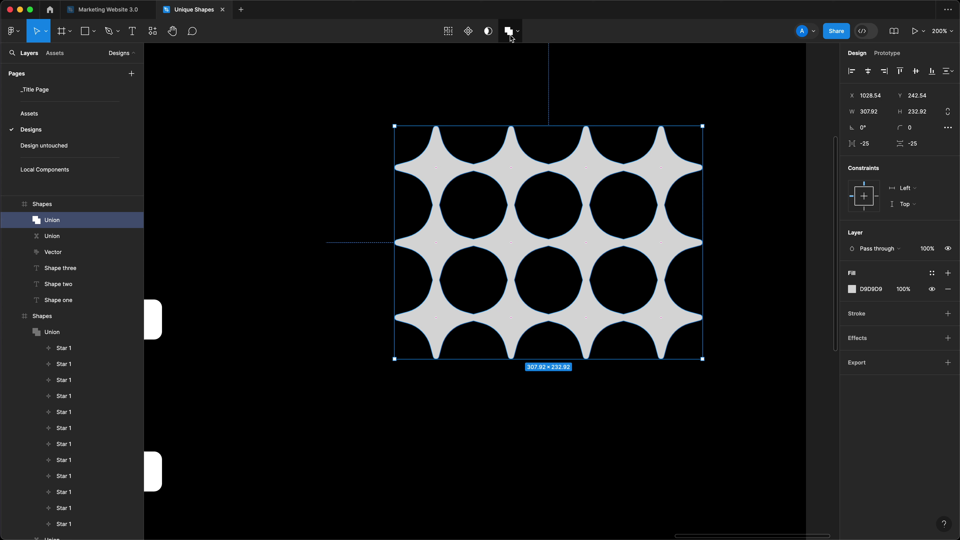
click(920, 128)
text(4)
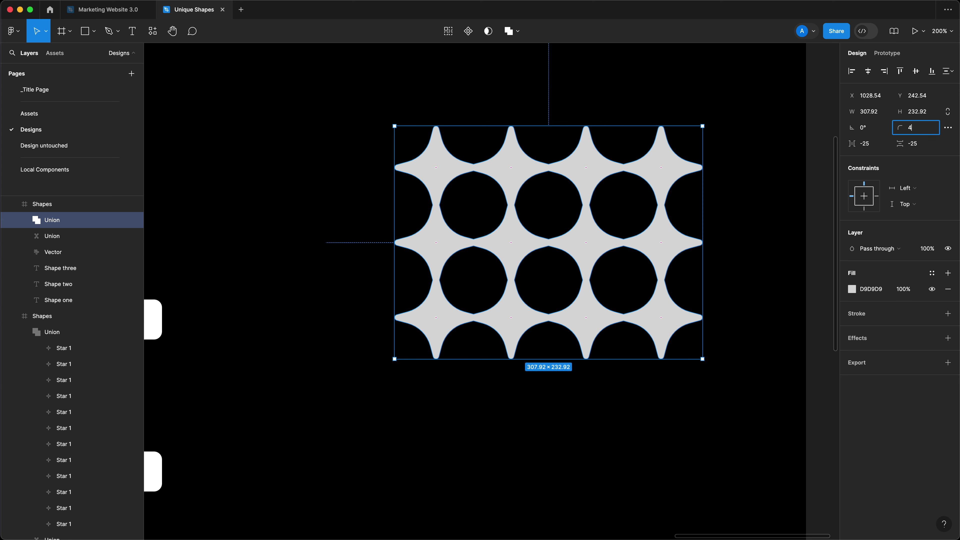
text(0)
key(Return)
- Set the star-grid union's fill colour to FFFFFF
click(650, 471)
click(871, 289)
text(FFF)
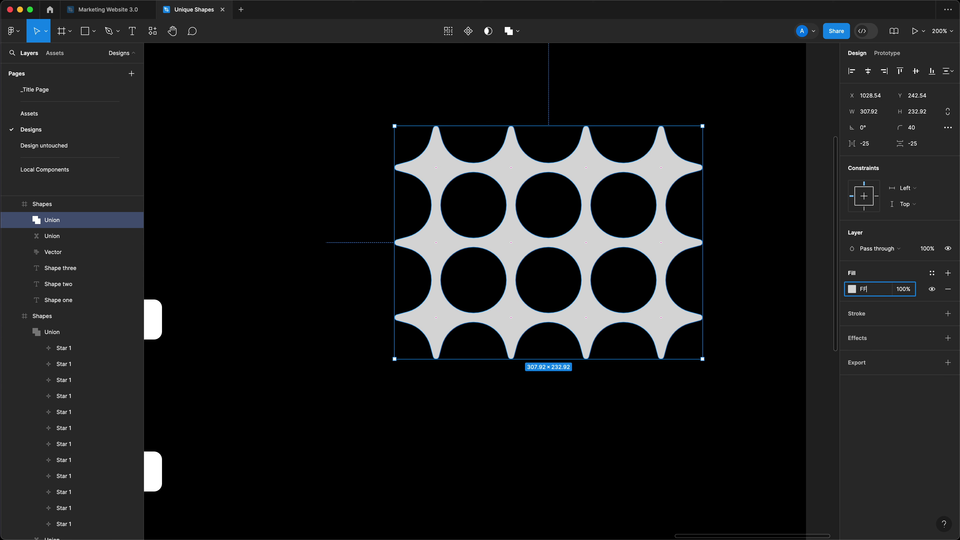
key(Return)
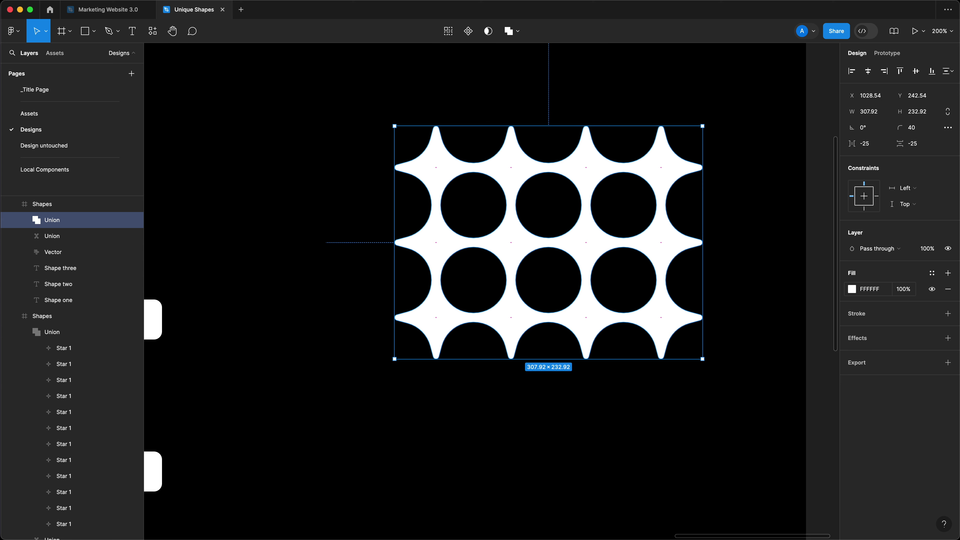
click(744, 353)
- Flatten the white star-grid union into a single vector
scroll(716, 275, left, 2)
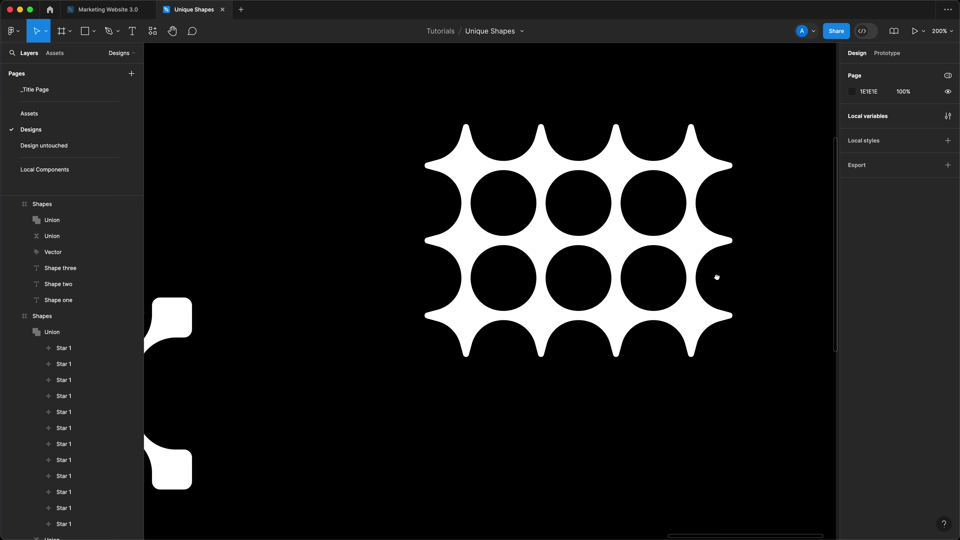
click(686, 247)
key(super+e)
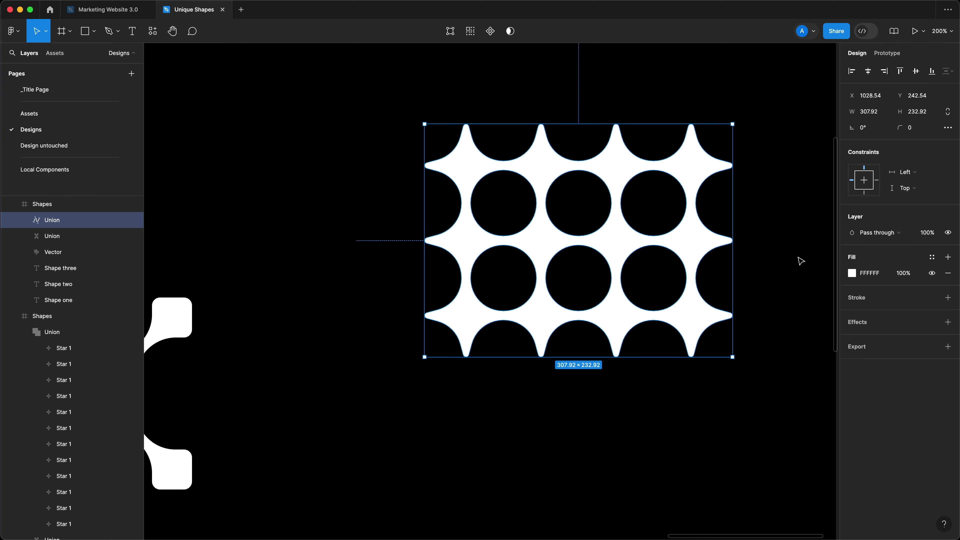
click(773, 255)
- Move the flattened star grid down into line with the Shape one and Shape two shapes
click(690, 242)
key(shift+0)
scroll(658, 247, left, 5)
drag(730, 244, 729, 322)
click(658, 440)
drag(226, 420, 774, 228)
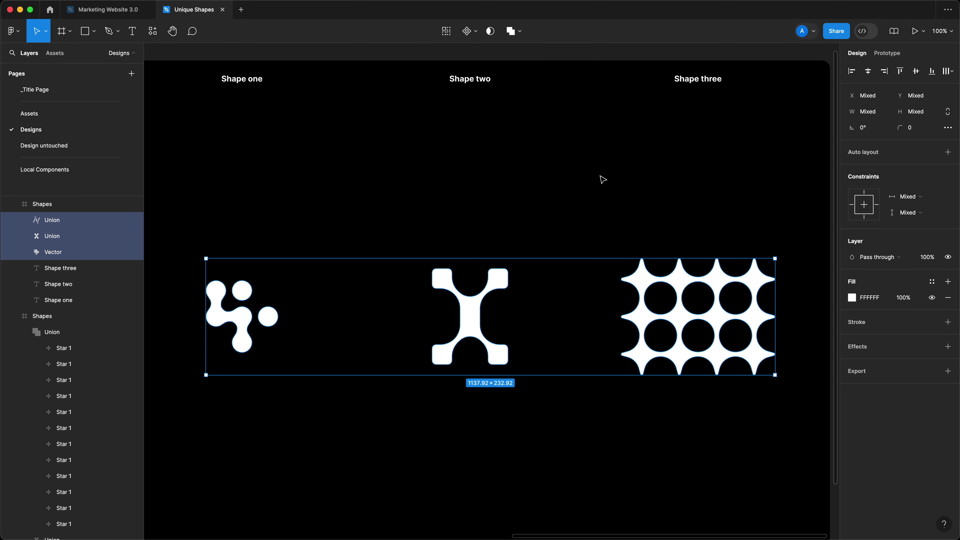
click(601, 177)
drag(528, 182, 549, 143)
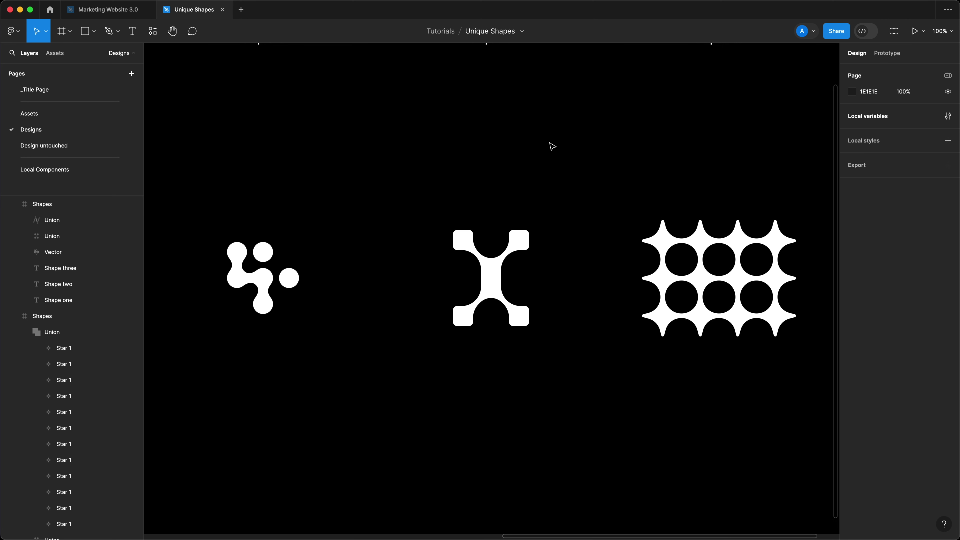
key(minus)
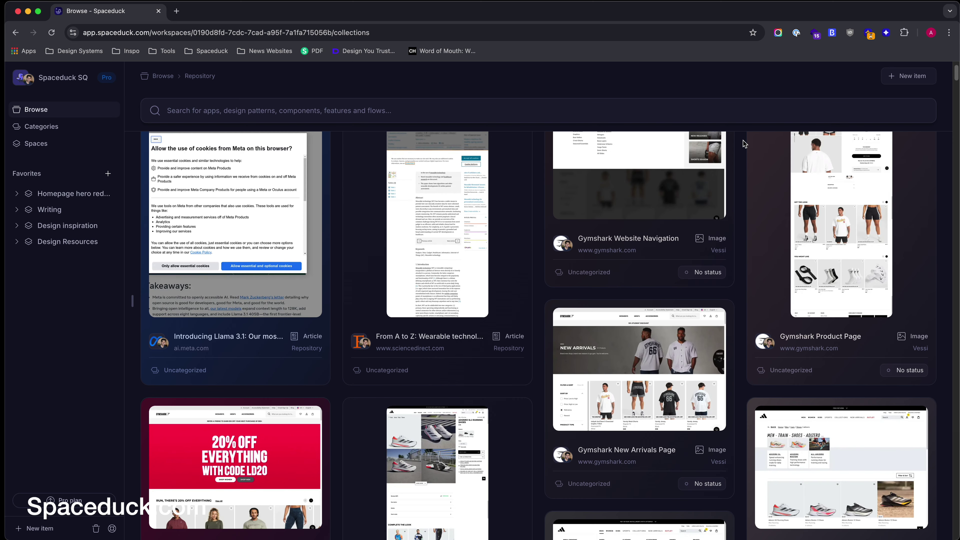
- Switch to Spaceduck and look through the saved images, articles and documents in the Repository collection
scroll(743, 145, down, 5)
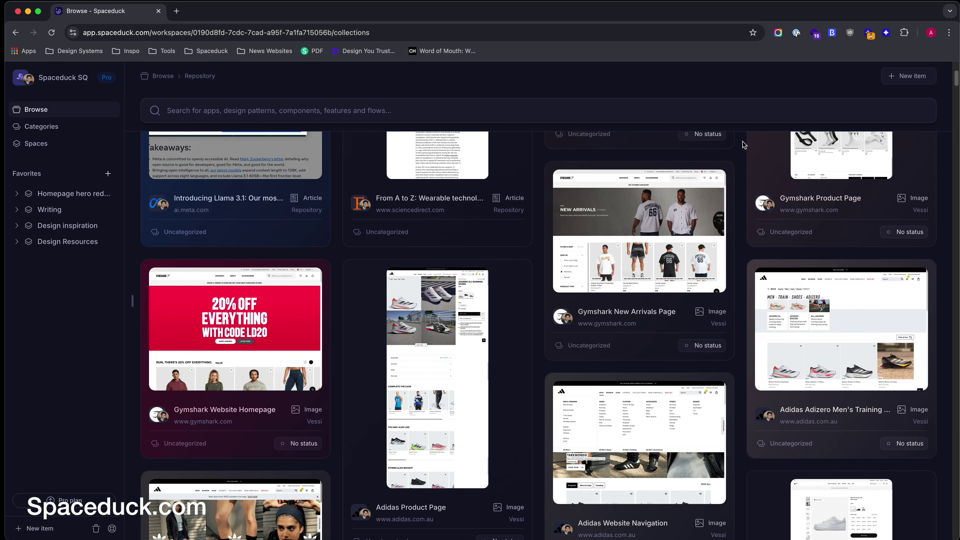
scroll(743, 144, down, 3)
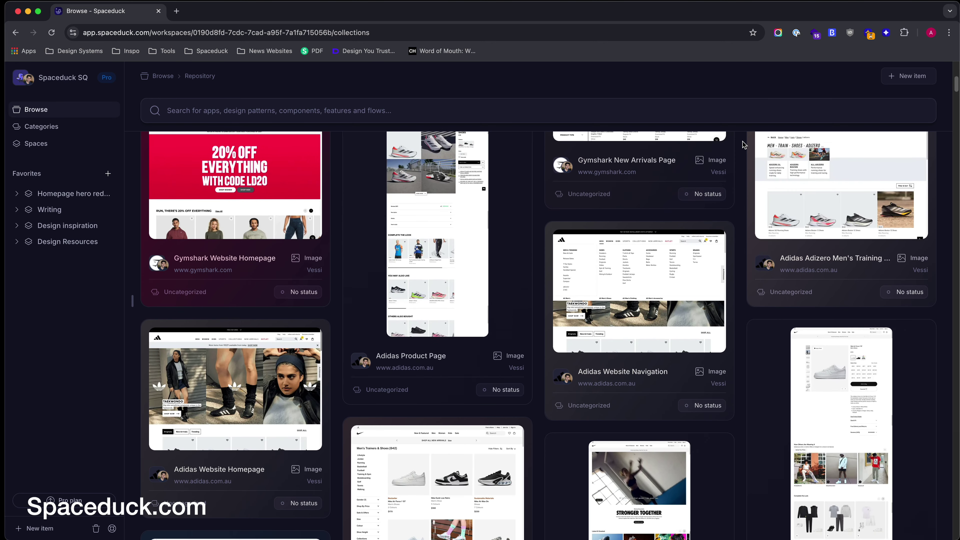
scroll(743, 145, down, 3)
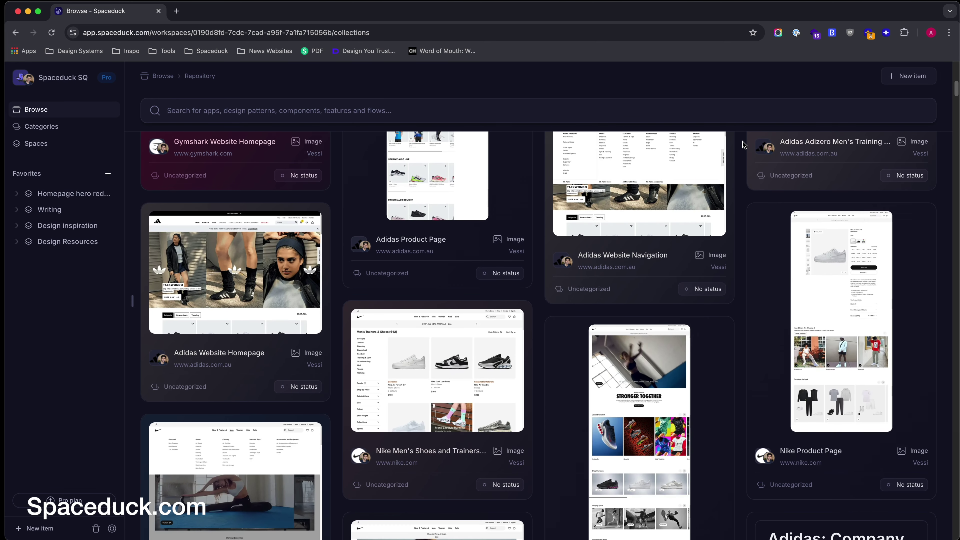
scroll(743, 145, down, 6)
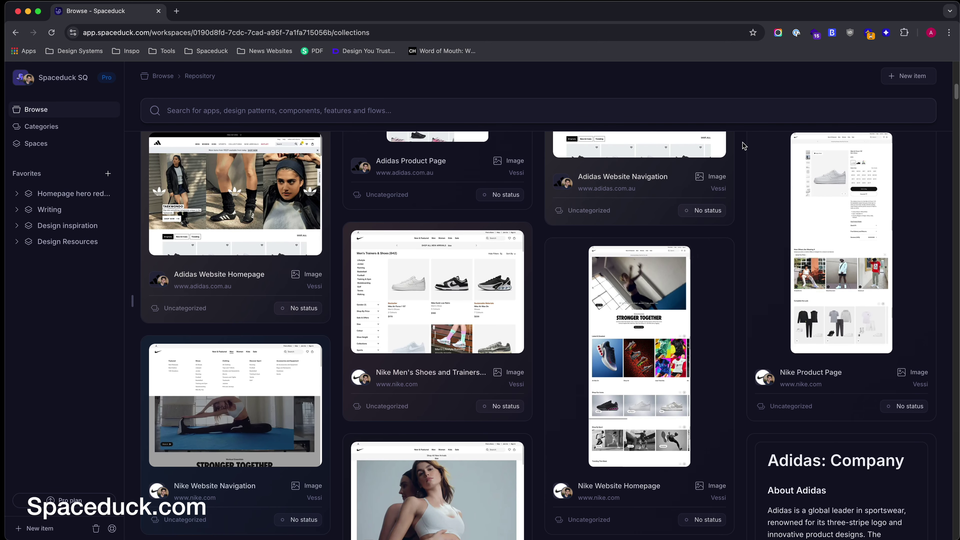
scroll(742, 145, down, 2)
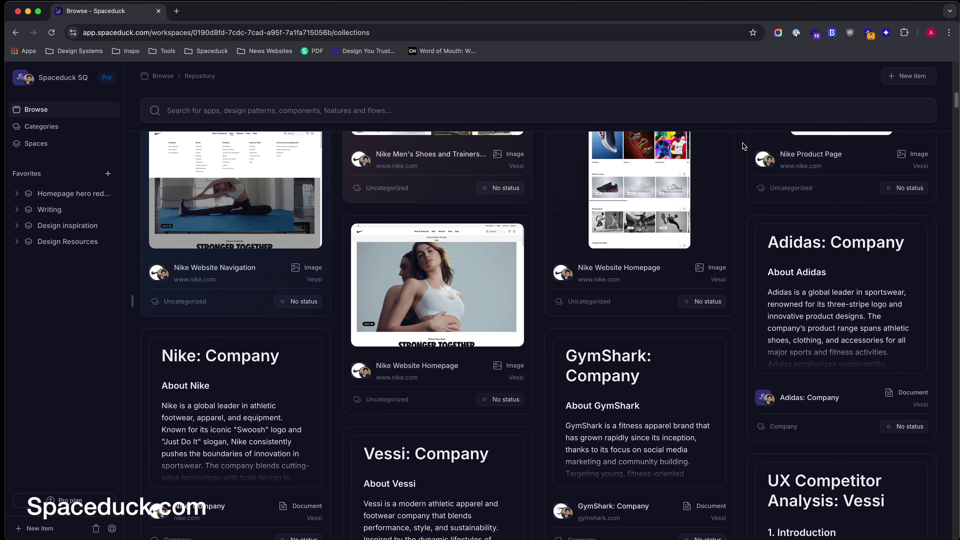
scroll(743, 146, down, 1)
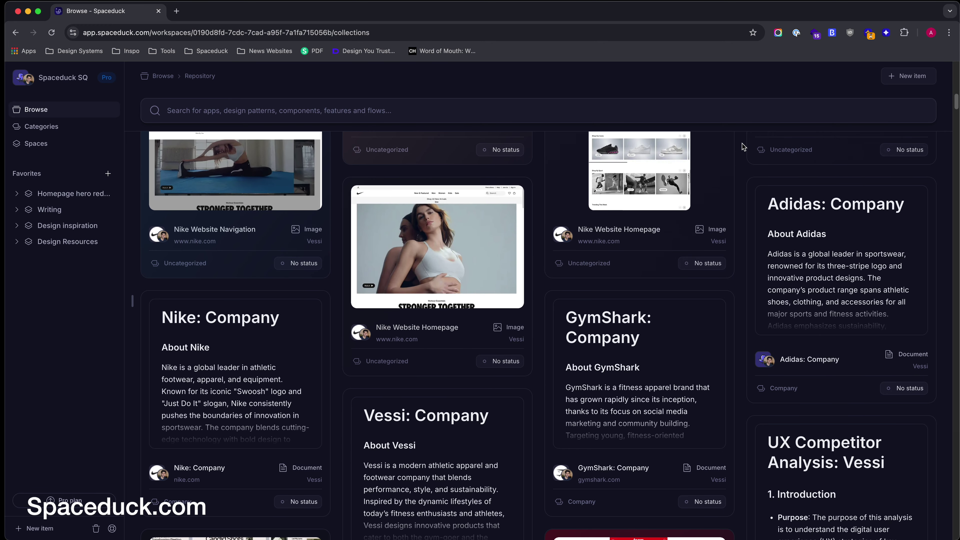
scroll(743, 145, down, 8)
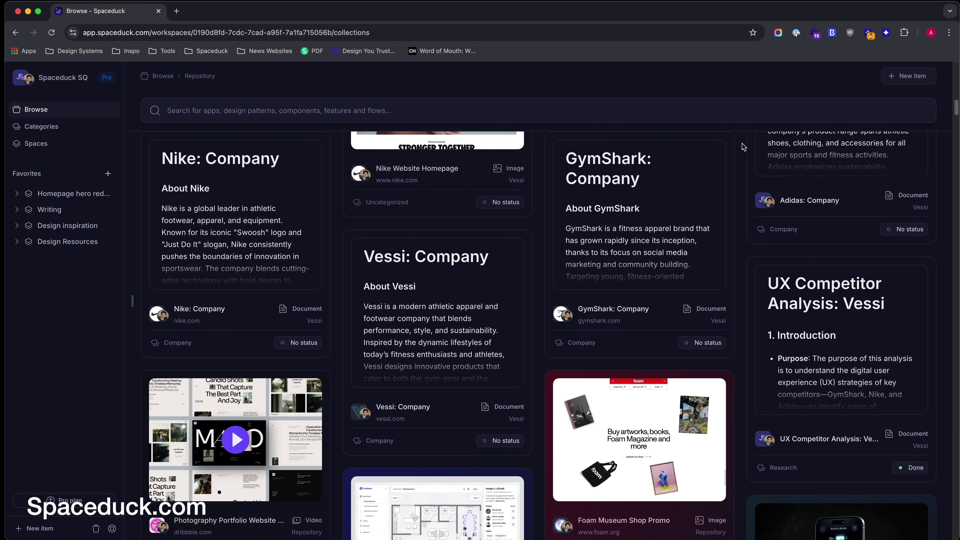
scroll(743, 147, down, 6)
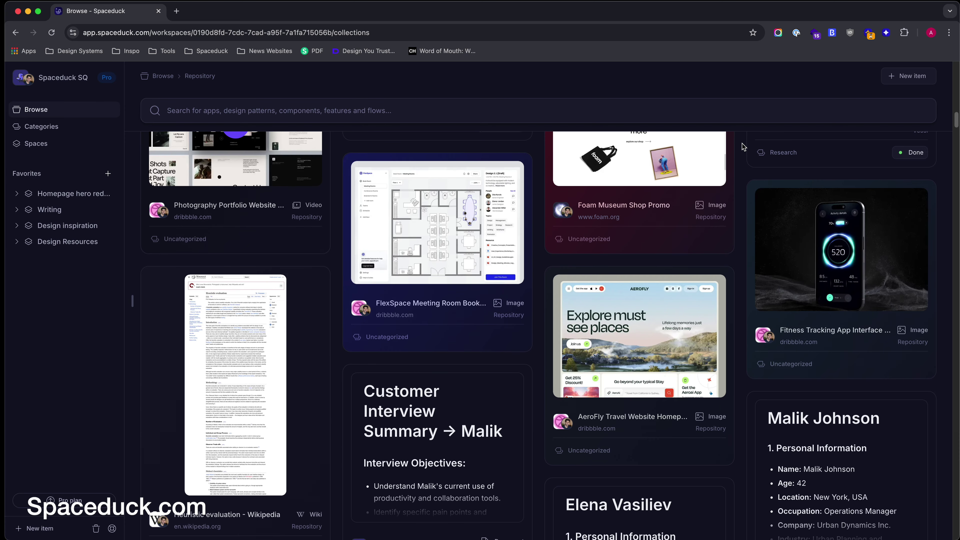
scroll(743, 147, down, 10)
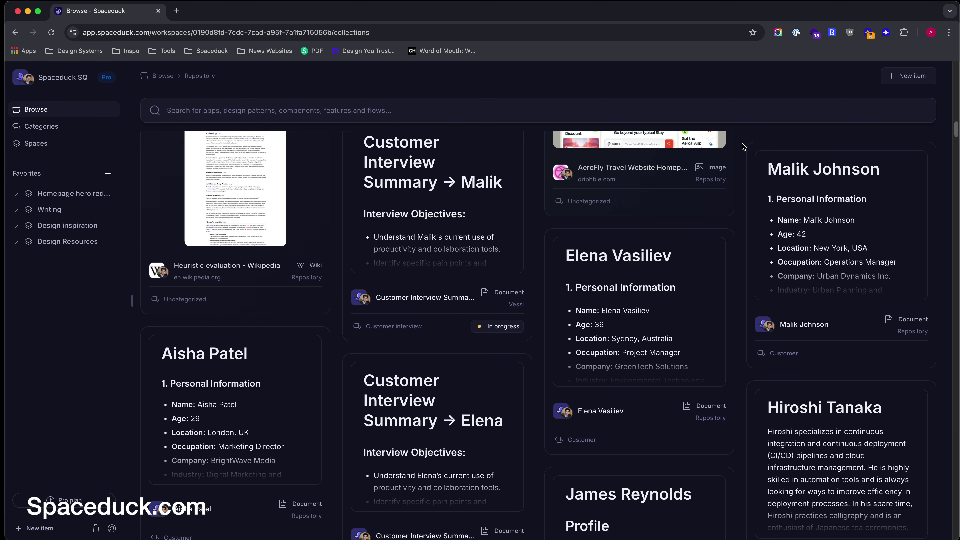
scroll(743, 146, down, 5)
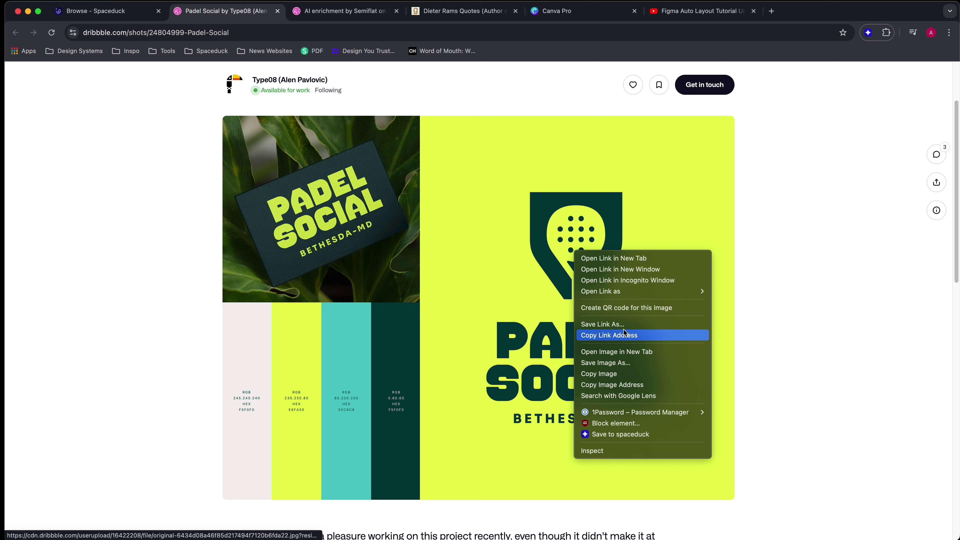
- Save the Padel Social branding image and the AI enrichment video from Dribbble to Spaceduck
click(638, 434)
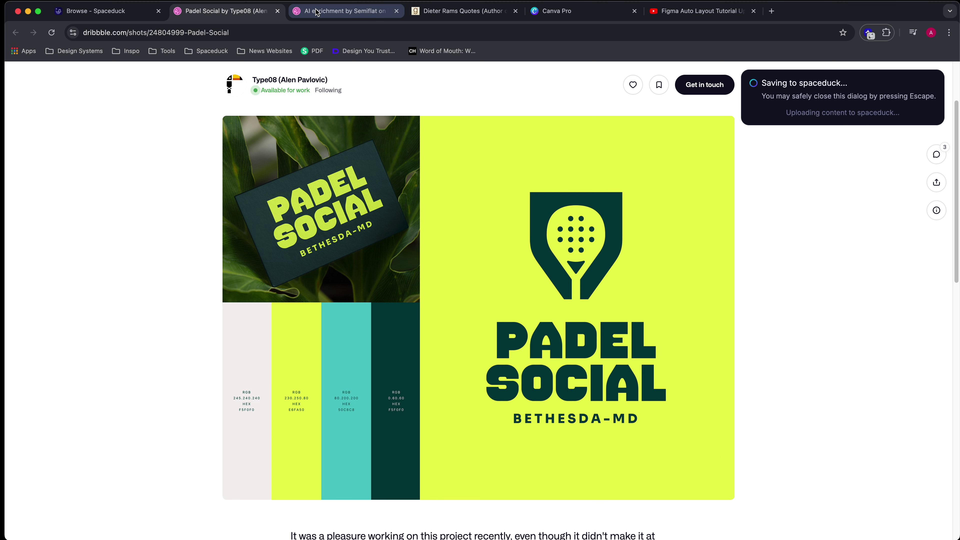
click(345, 11)
right_click(553, 285)
click(606, 419)
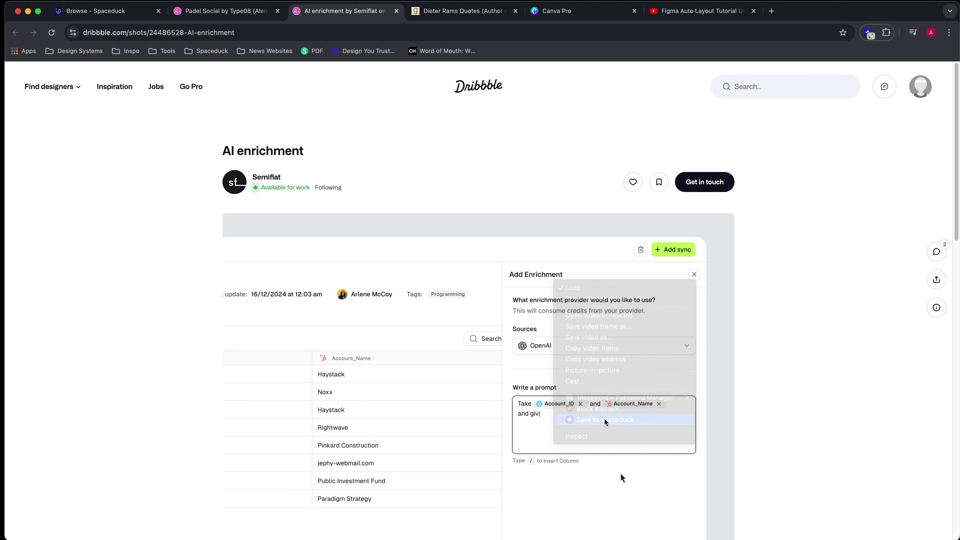
- Save the highlighted good-design quote from the Dieter Rams page on Goodreads to Spaceduck
click(452, 13)
right_click(427, 242)
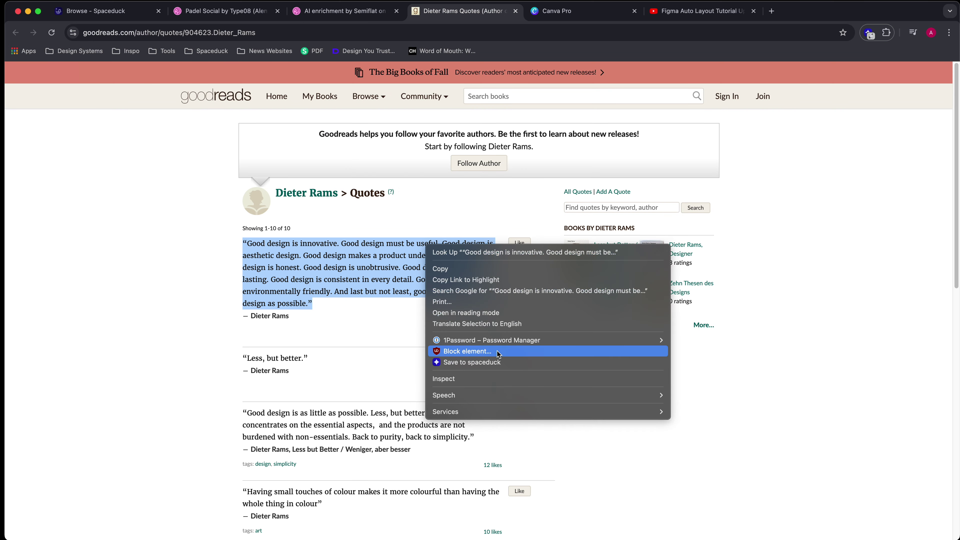
click(500, 365)
- Save the Canva Pro Magic Media page and the YouTube Figma Auto Layout tutorial to Spaceduck
click(571, 11)
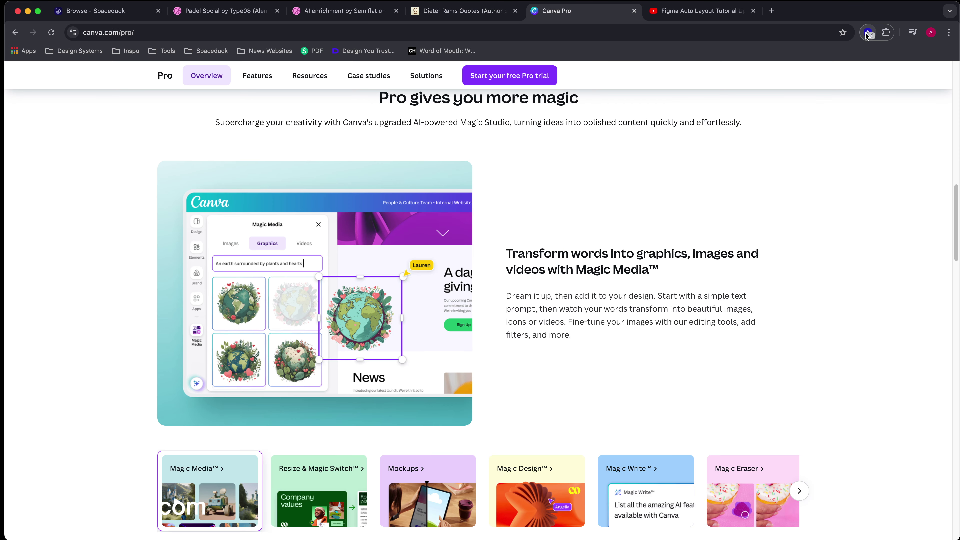
click(870, 35)
click(787, 160)
click(701, 13)
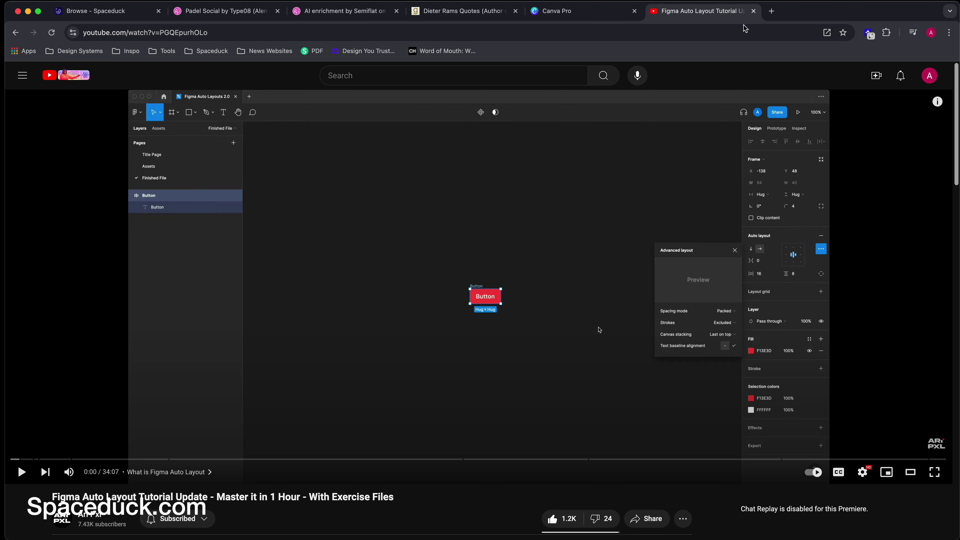
click(870, 34)
click(860, 149)
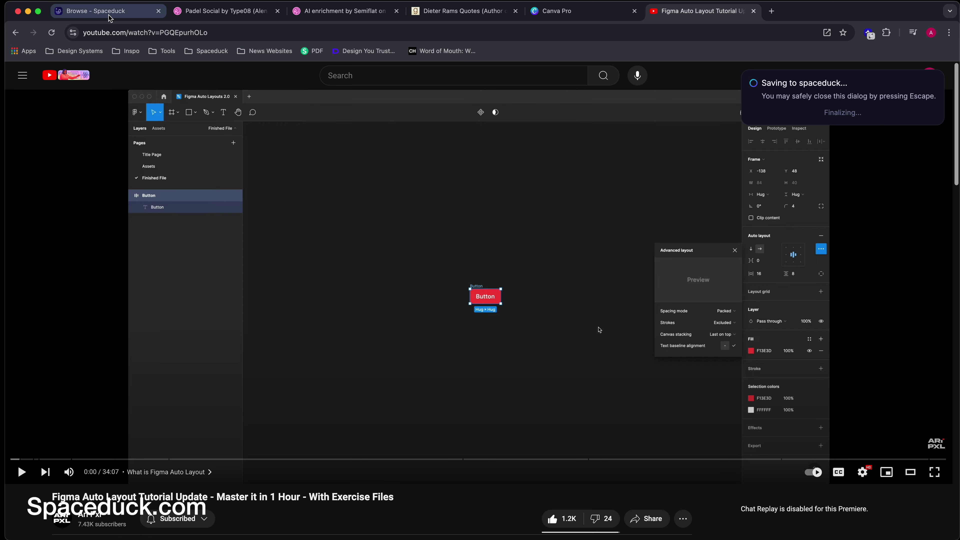
- Switch to Spaceduck and view the saved Padel Social Branding item with its details and tags
click(110, 15)
click(661, 237)
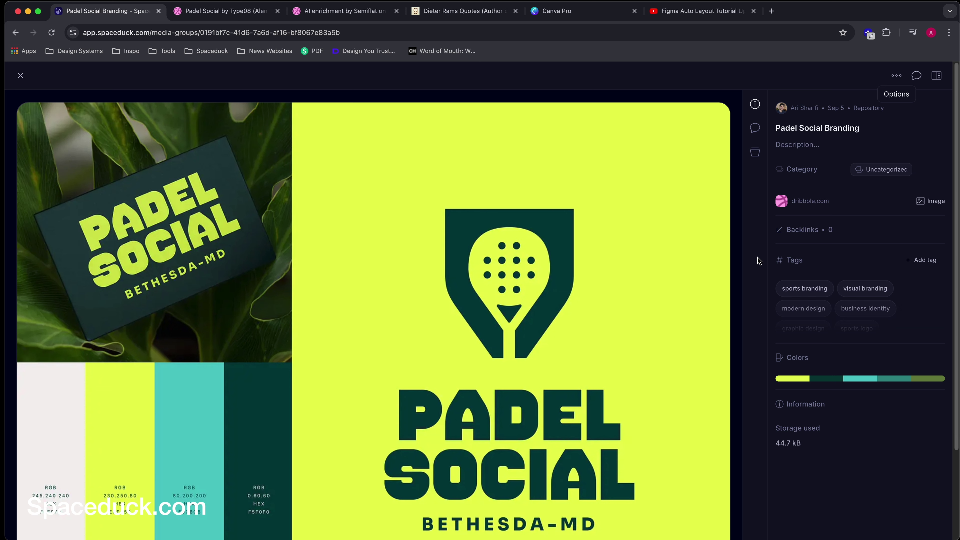
key(Escape)
- Search the Repository for website navigation captures, viewing the Gymshark one and the Nike one found with "website navigation nike"
text(website n)
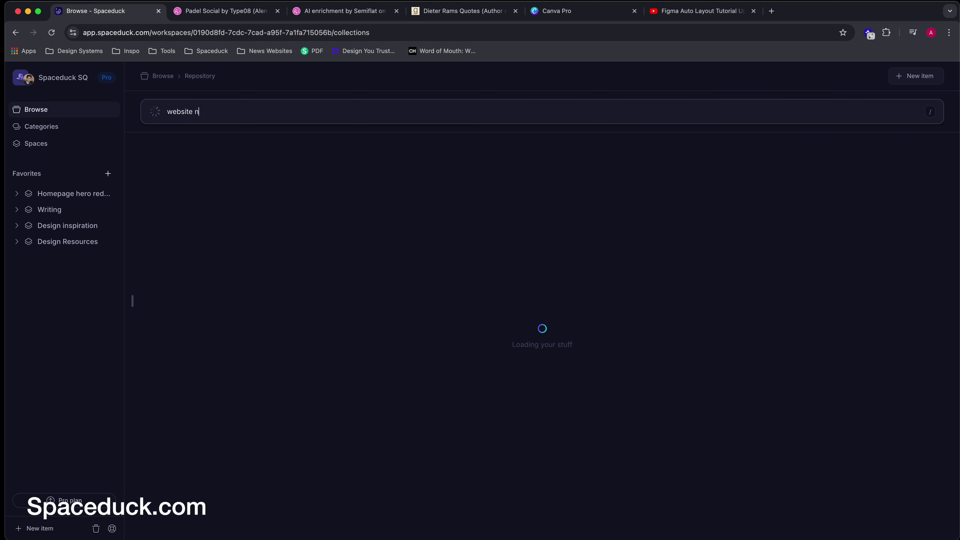
text(avigation gymshark)
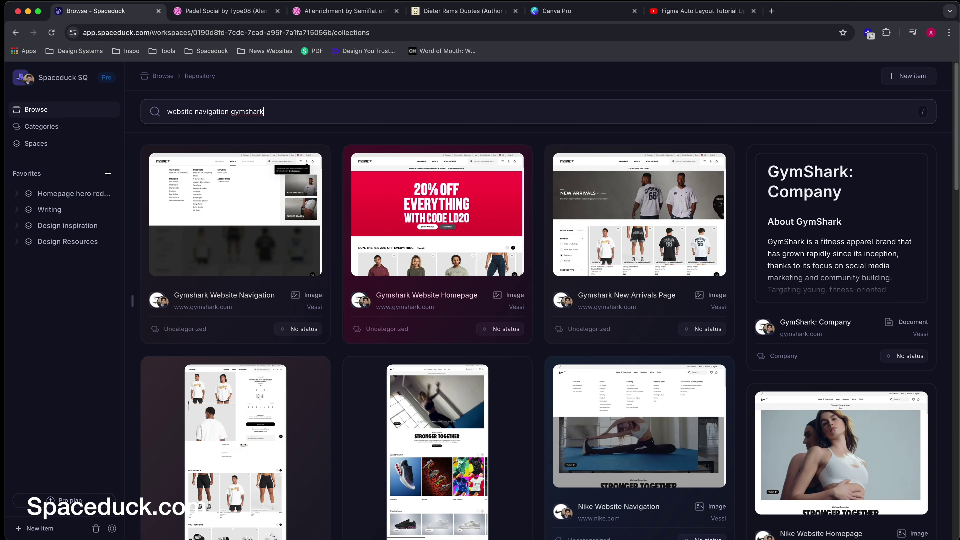
click(319, 227)
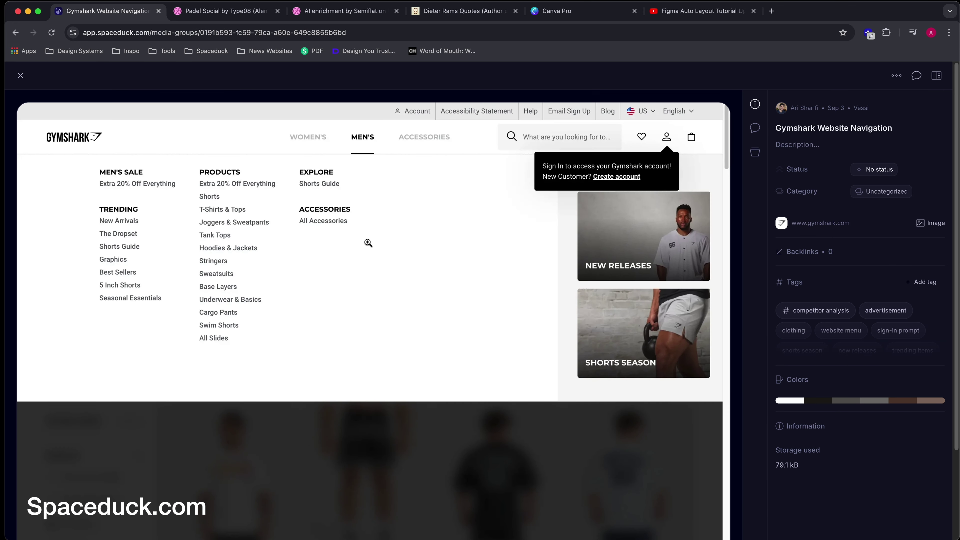
text(nike)
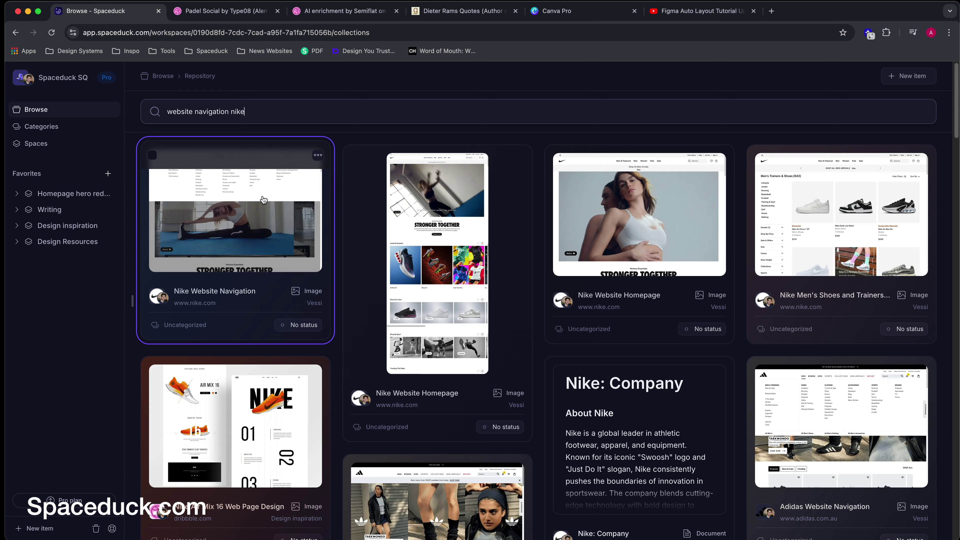
click(264, 199)
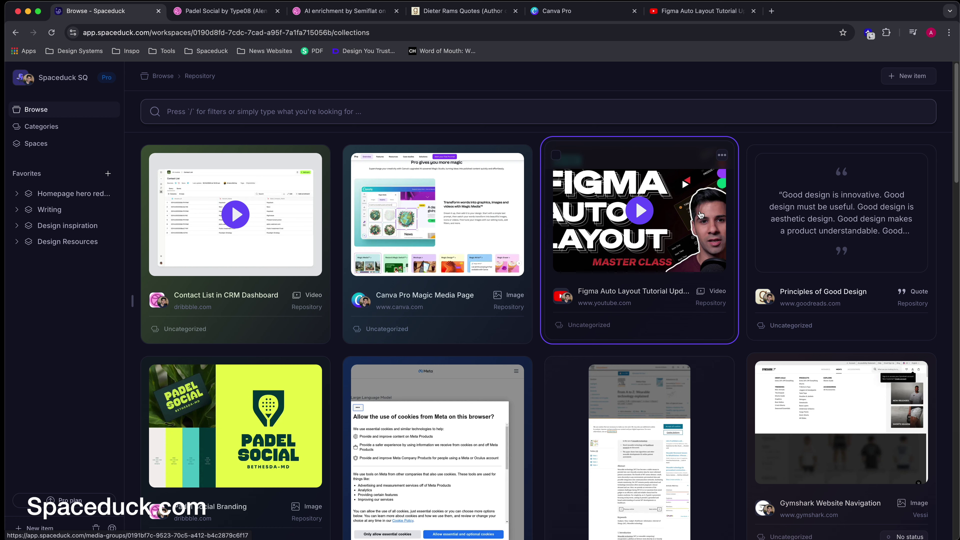
- Inspect the extracted colours of the Padel Social Branding item and return to the Repository
click(182, 396)
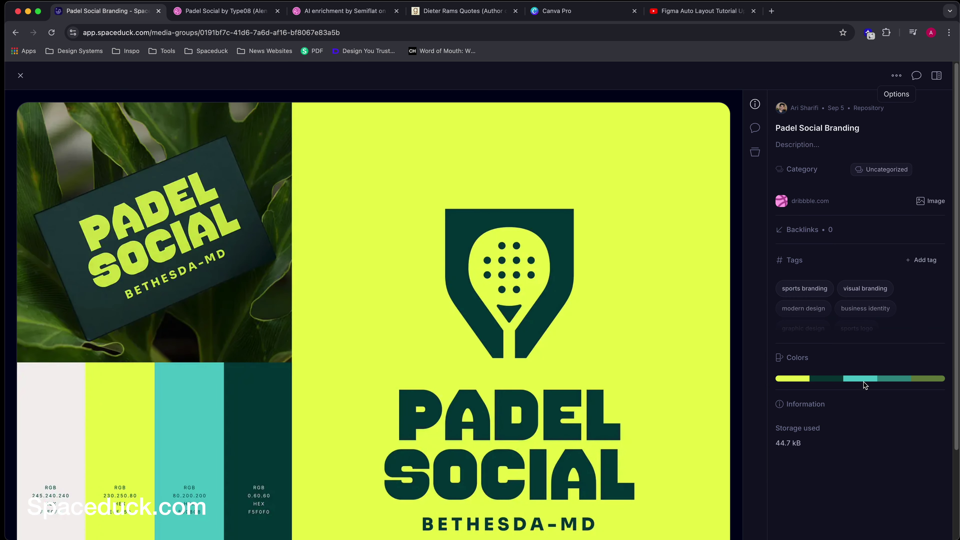
key(Escape)
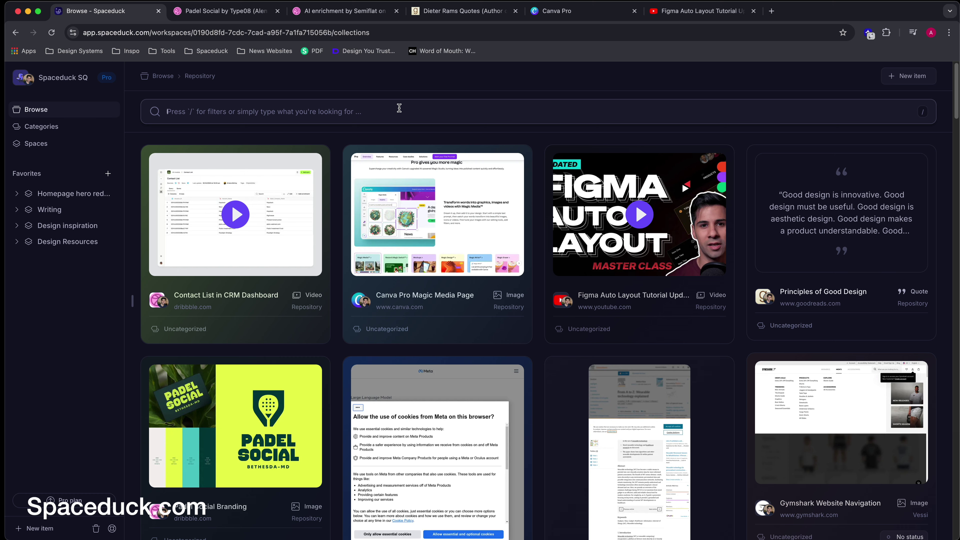
- Search the text of saved items with "/text:the basic" and open the ScienceDirect wearable technology article
text(/text:the basic)
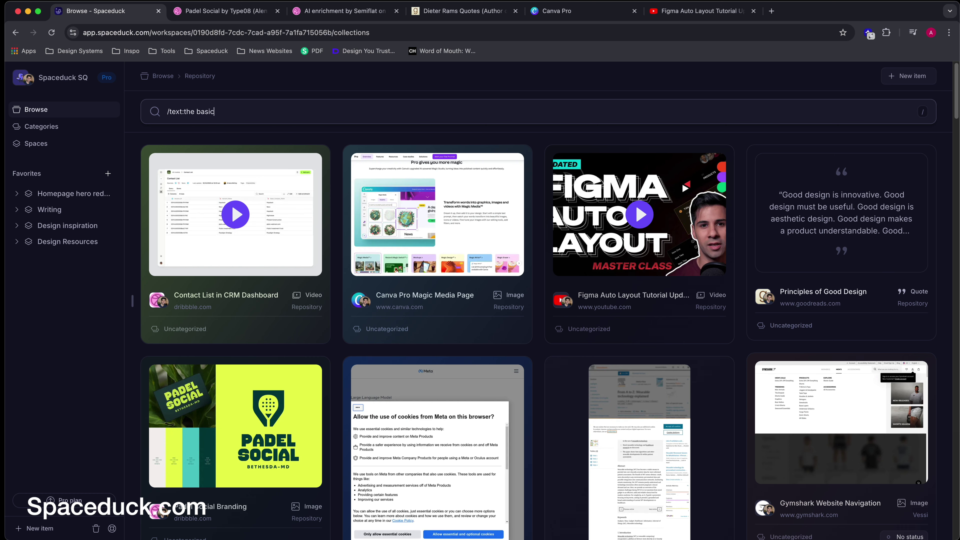
key(Return)
click(445, 239)
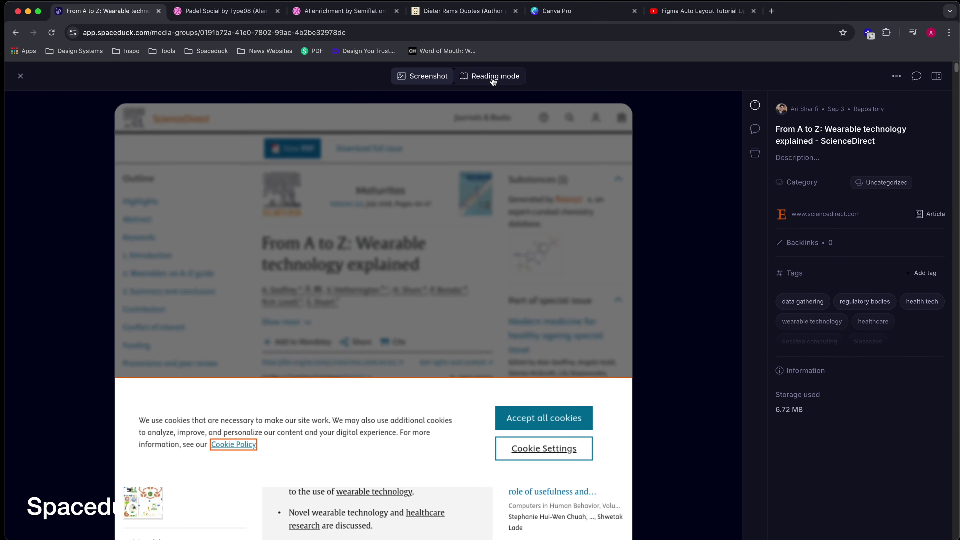
- Read through the wearable technology article in reading mode and return to the Repository
click(485, 77)
scroll(435, 317, down, 9)
scroll(436, 318, down, 20)
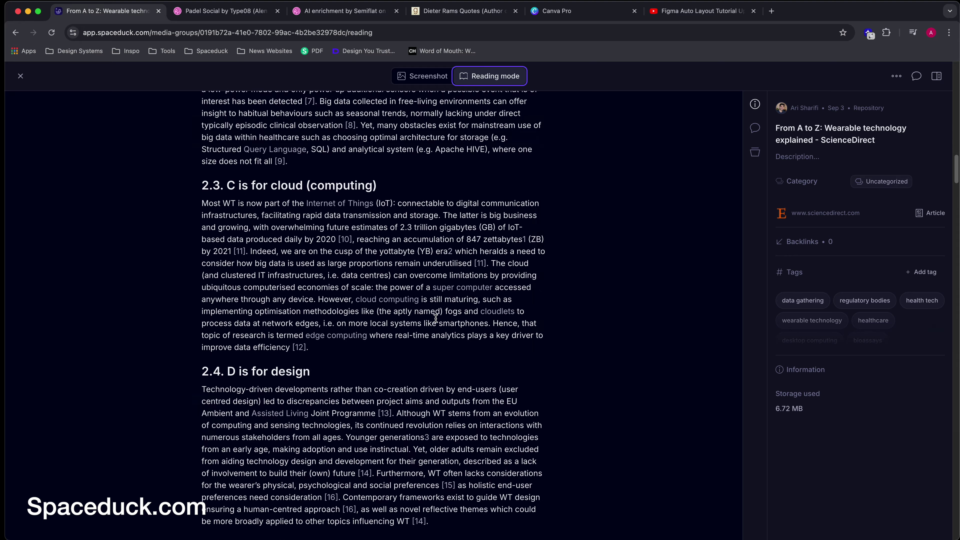
key(Escape)
- Open the saved Figma Auto Layout tutorial, play and pause it, and return to the Repository
click(676, 234)
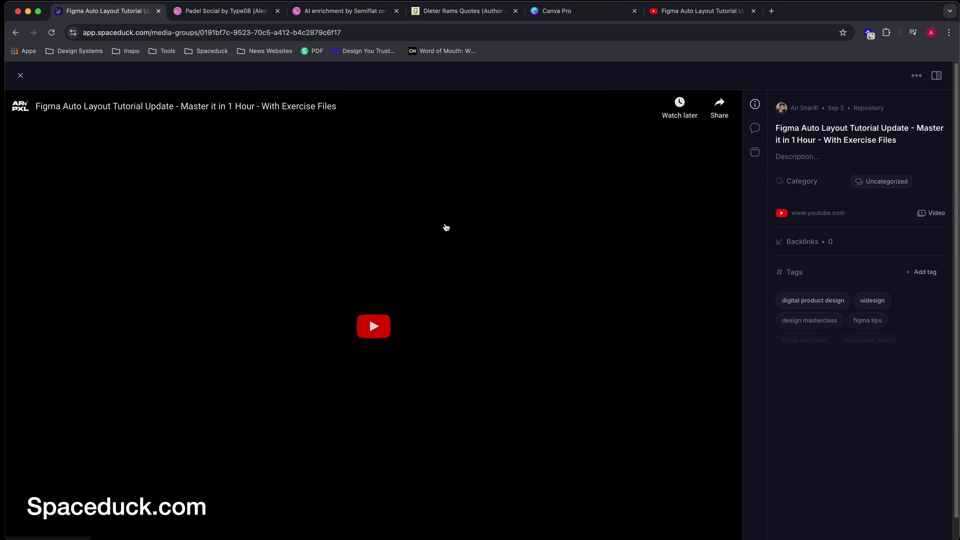
click(477, 331)
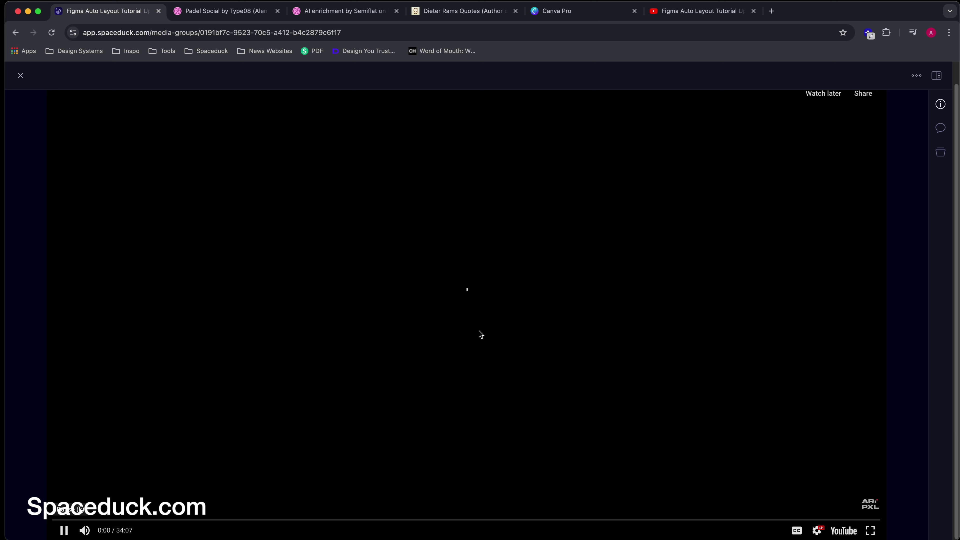
click(324, 439)
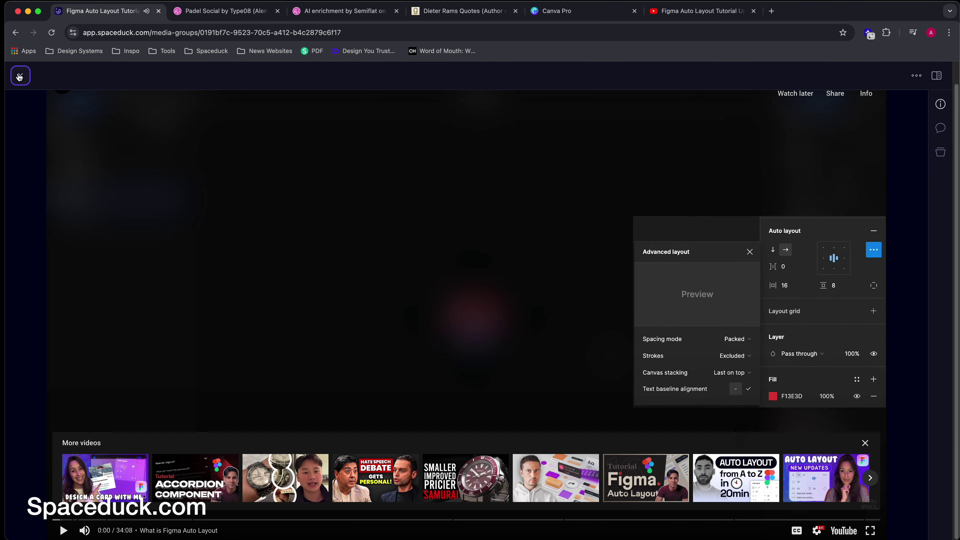
click(19, 77)
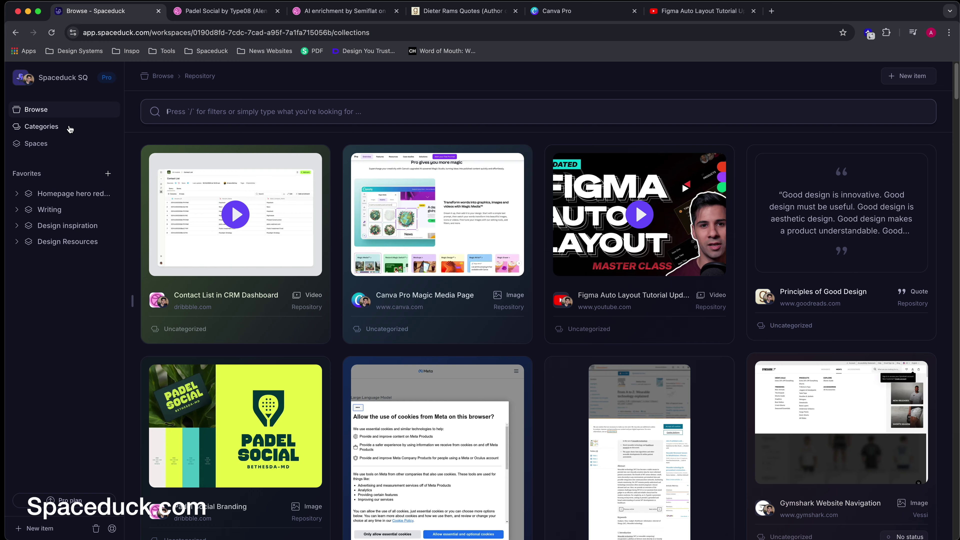
- Open the Company category and examine its property columns through to Competitors
click(69, 128)
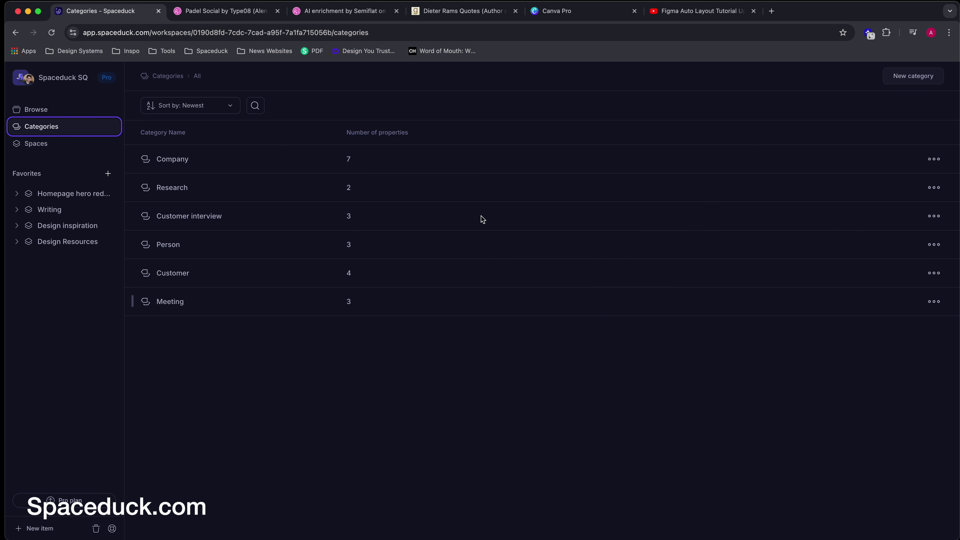
click(178, 159)
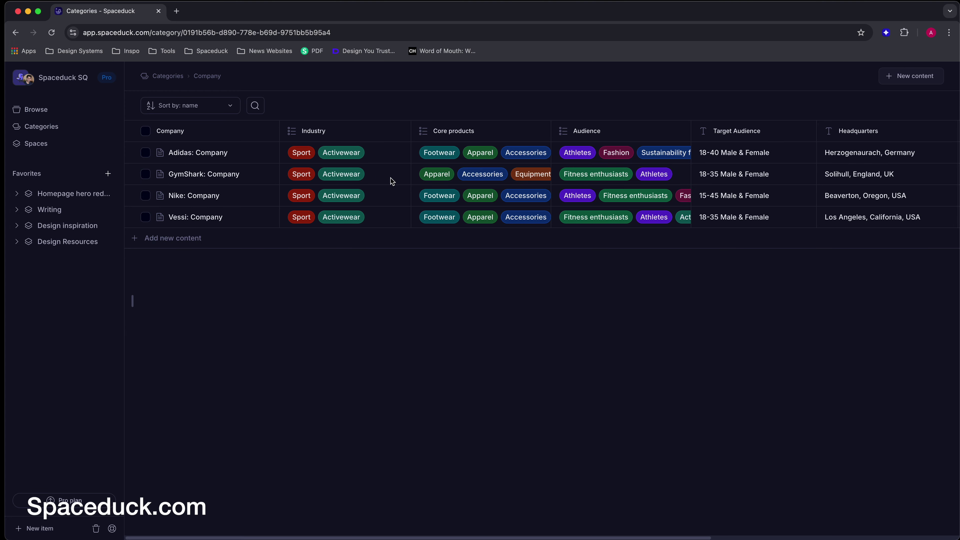
scroll(480, 177, right, 10)
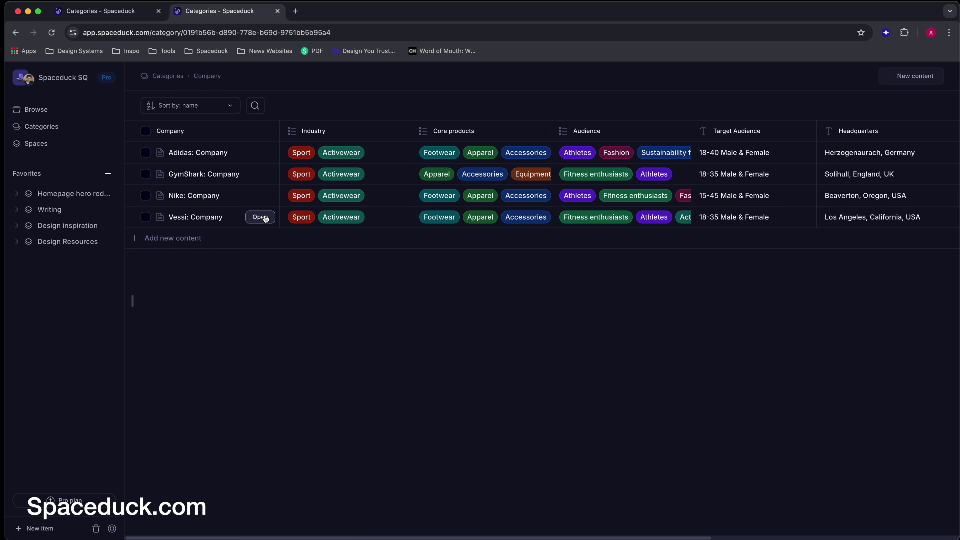
- Open the Vessi: Company document, read through its content and properties, and close it
click(263, 217)
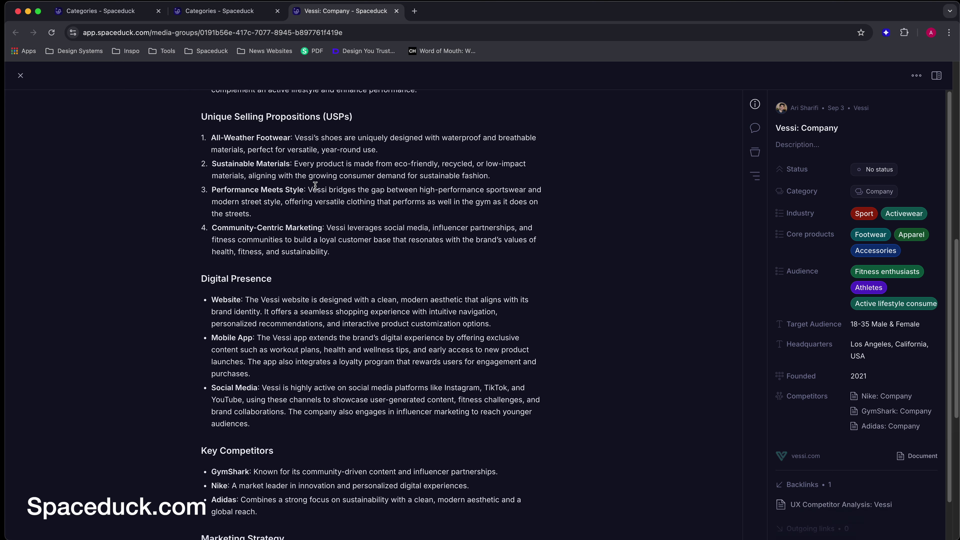
scroll(315, 185, up, 15)
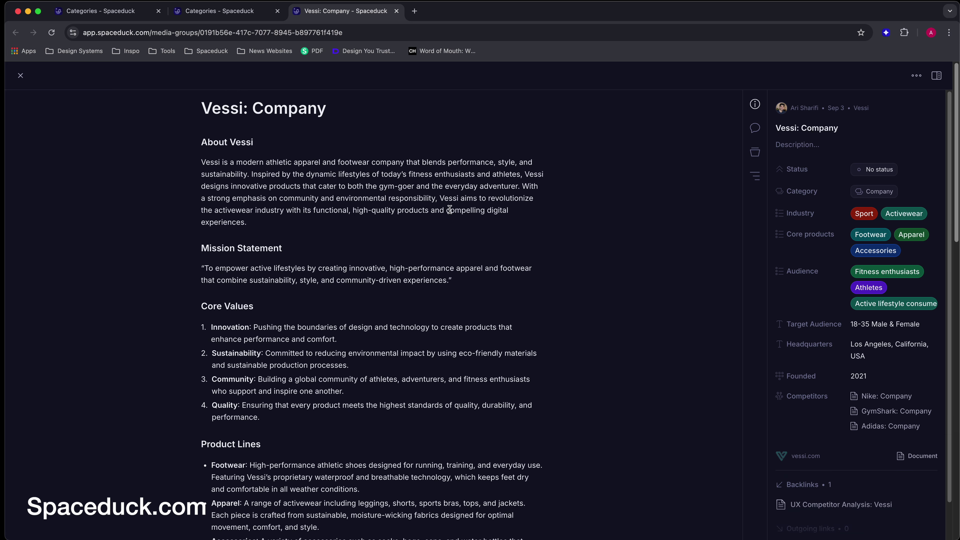
click(20, 75)
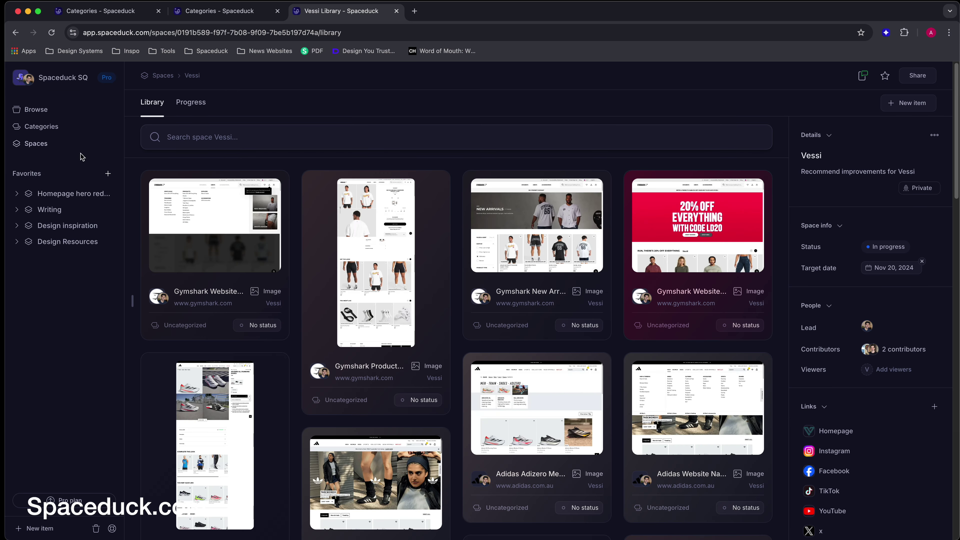
- Open the Customer category and view the record of the customer with the Project Manager persona
click(57, 127)
click(178, 279)
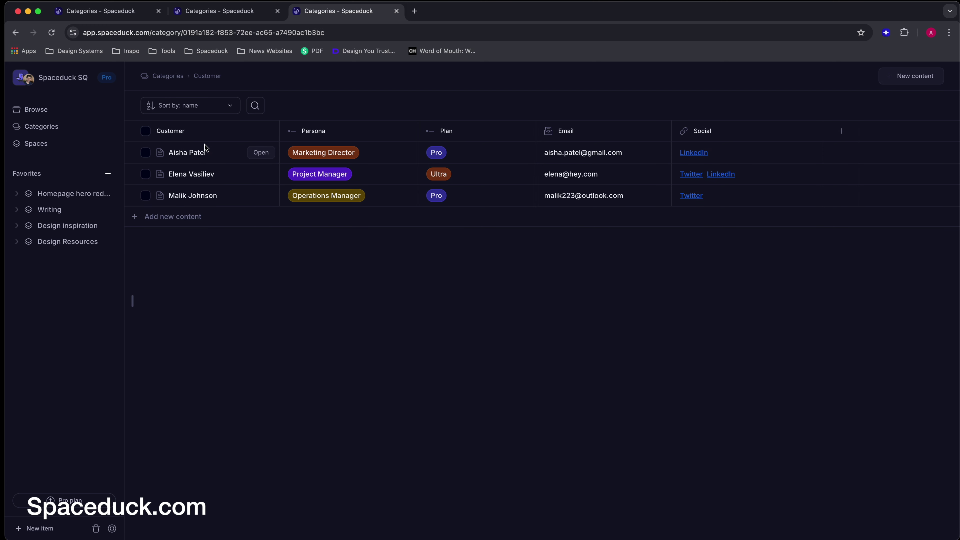
click(267, 175)
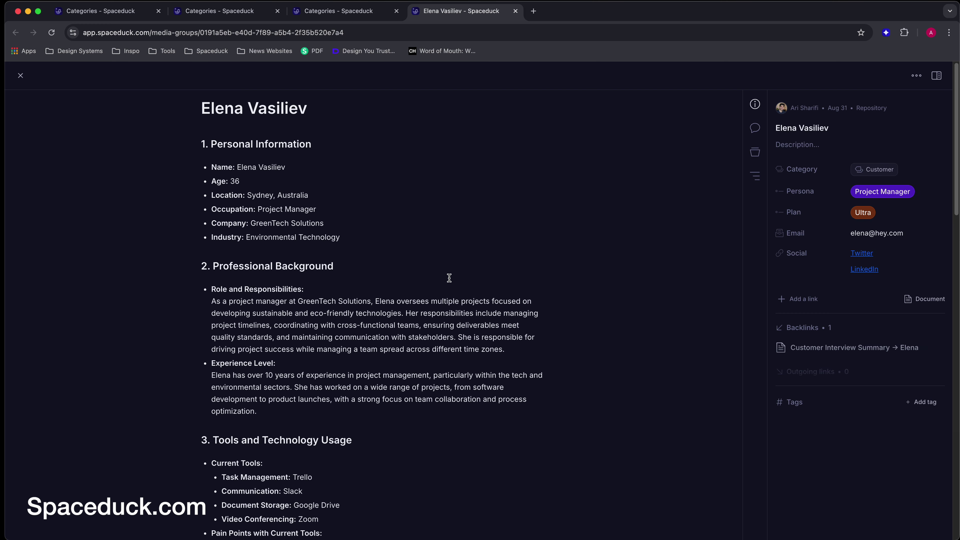
- Open the customer interview summary backlinked from this record, read through it, and close it
click(851, 348)
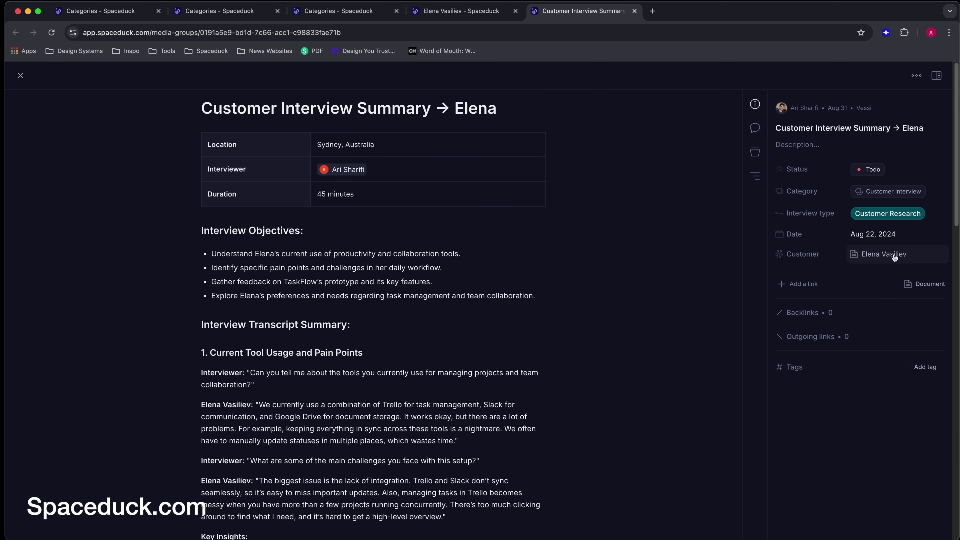
scroll(307, 244, down, 15)
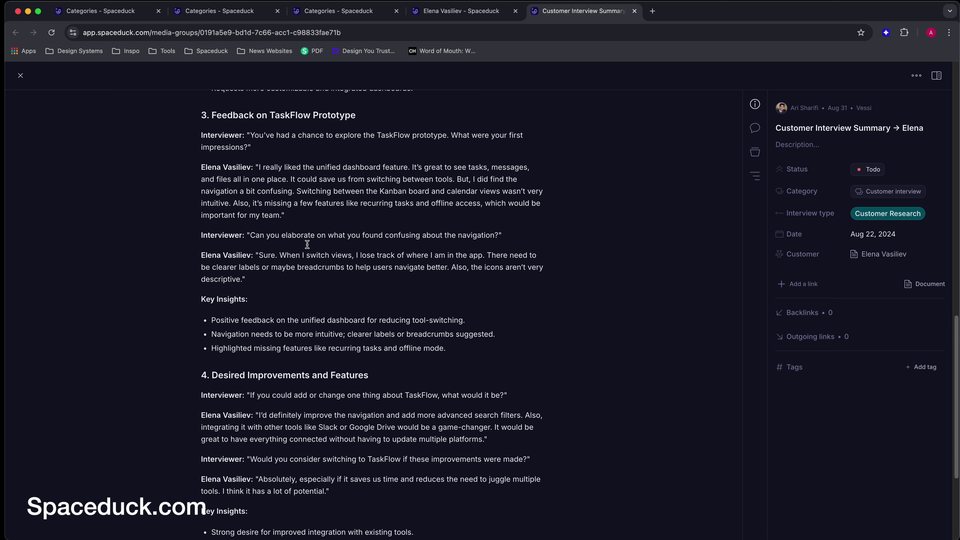
scroll(307, 244, down, 1)
scroll(162, 145, up, 20)
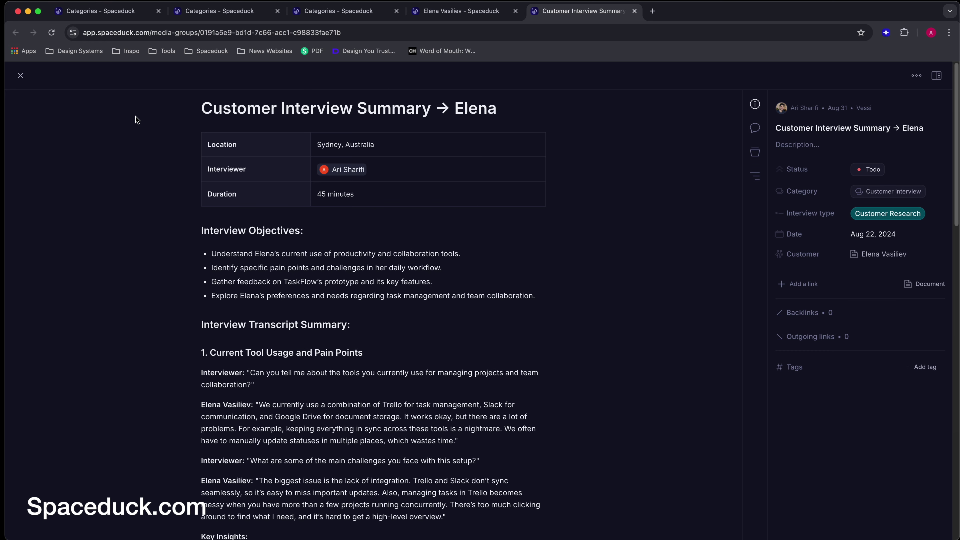
key(Escape)
- Open the Vessi space's progress board and look over its workflow statuses without changing them
click(44, 145)
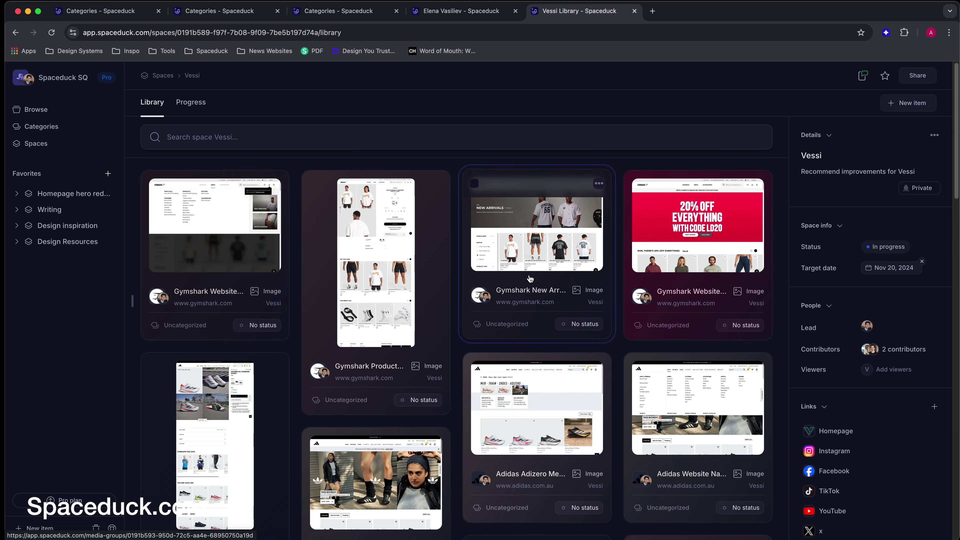
click(193, 100)
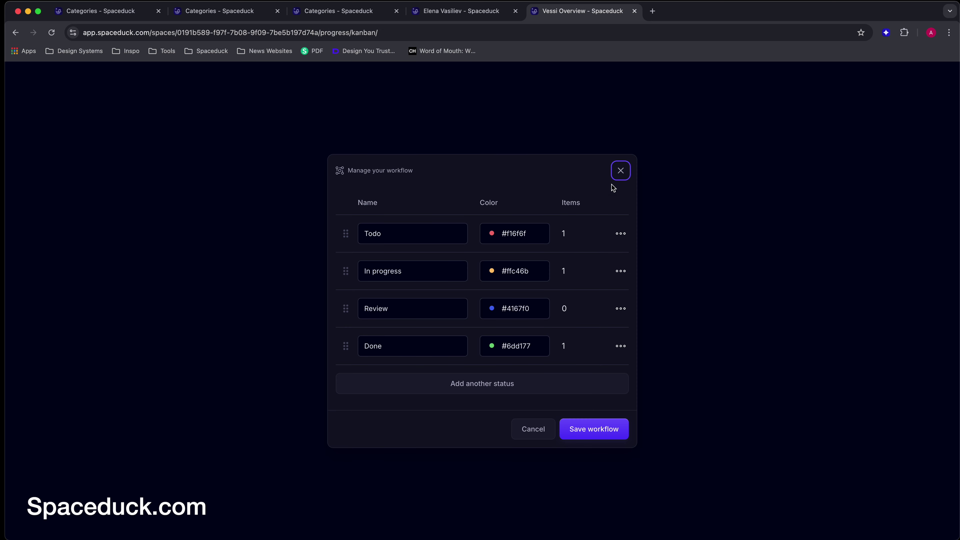
click(620, 171)
- Move the customer interview summary card from In progress to Review and return to the Vessi space's library
drag(580, 297, 703, 314)
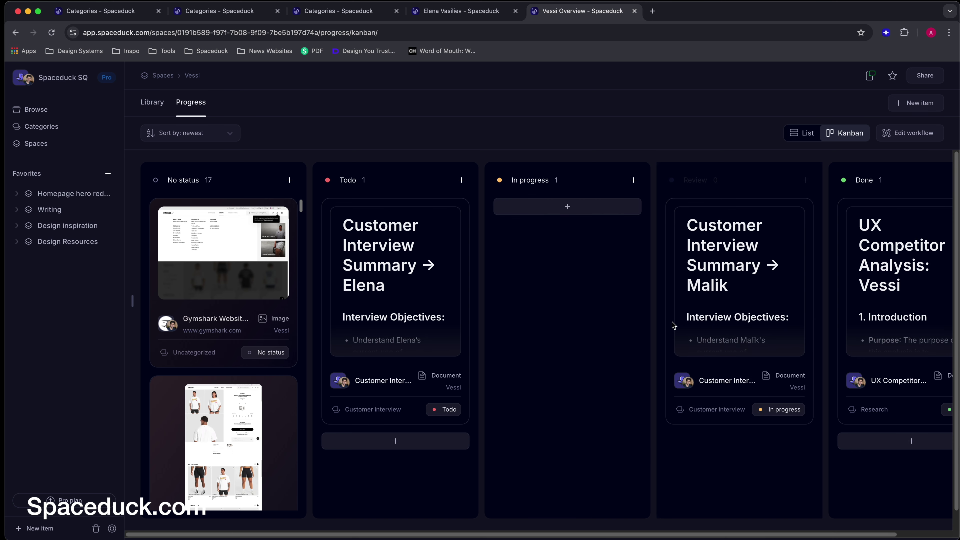
click(152, 102)
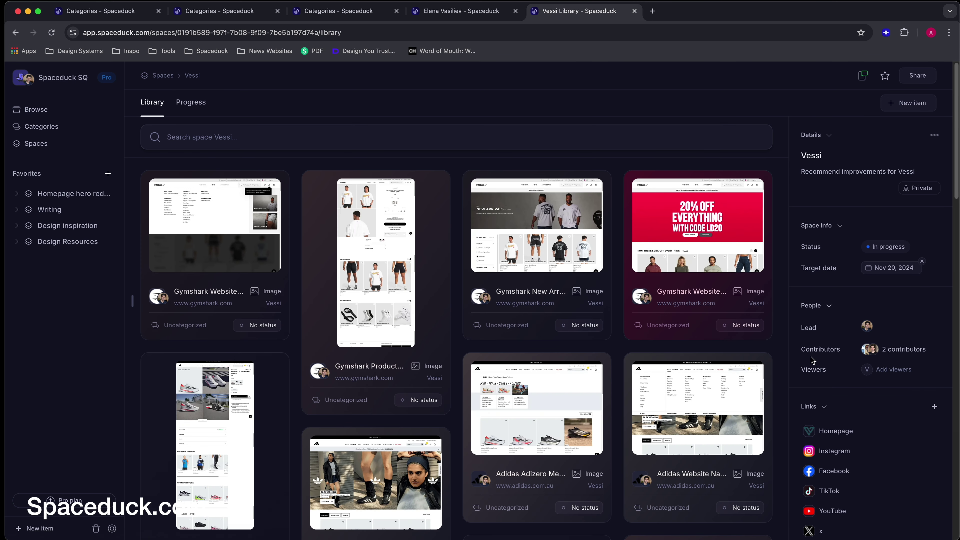